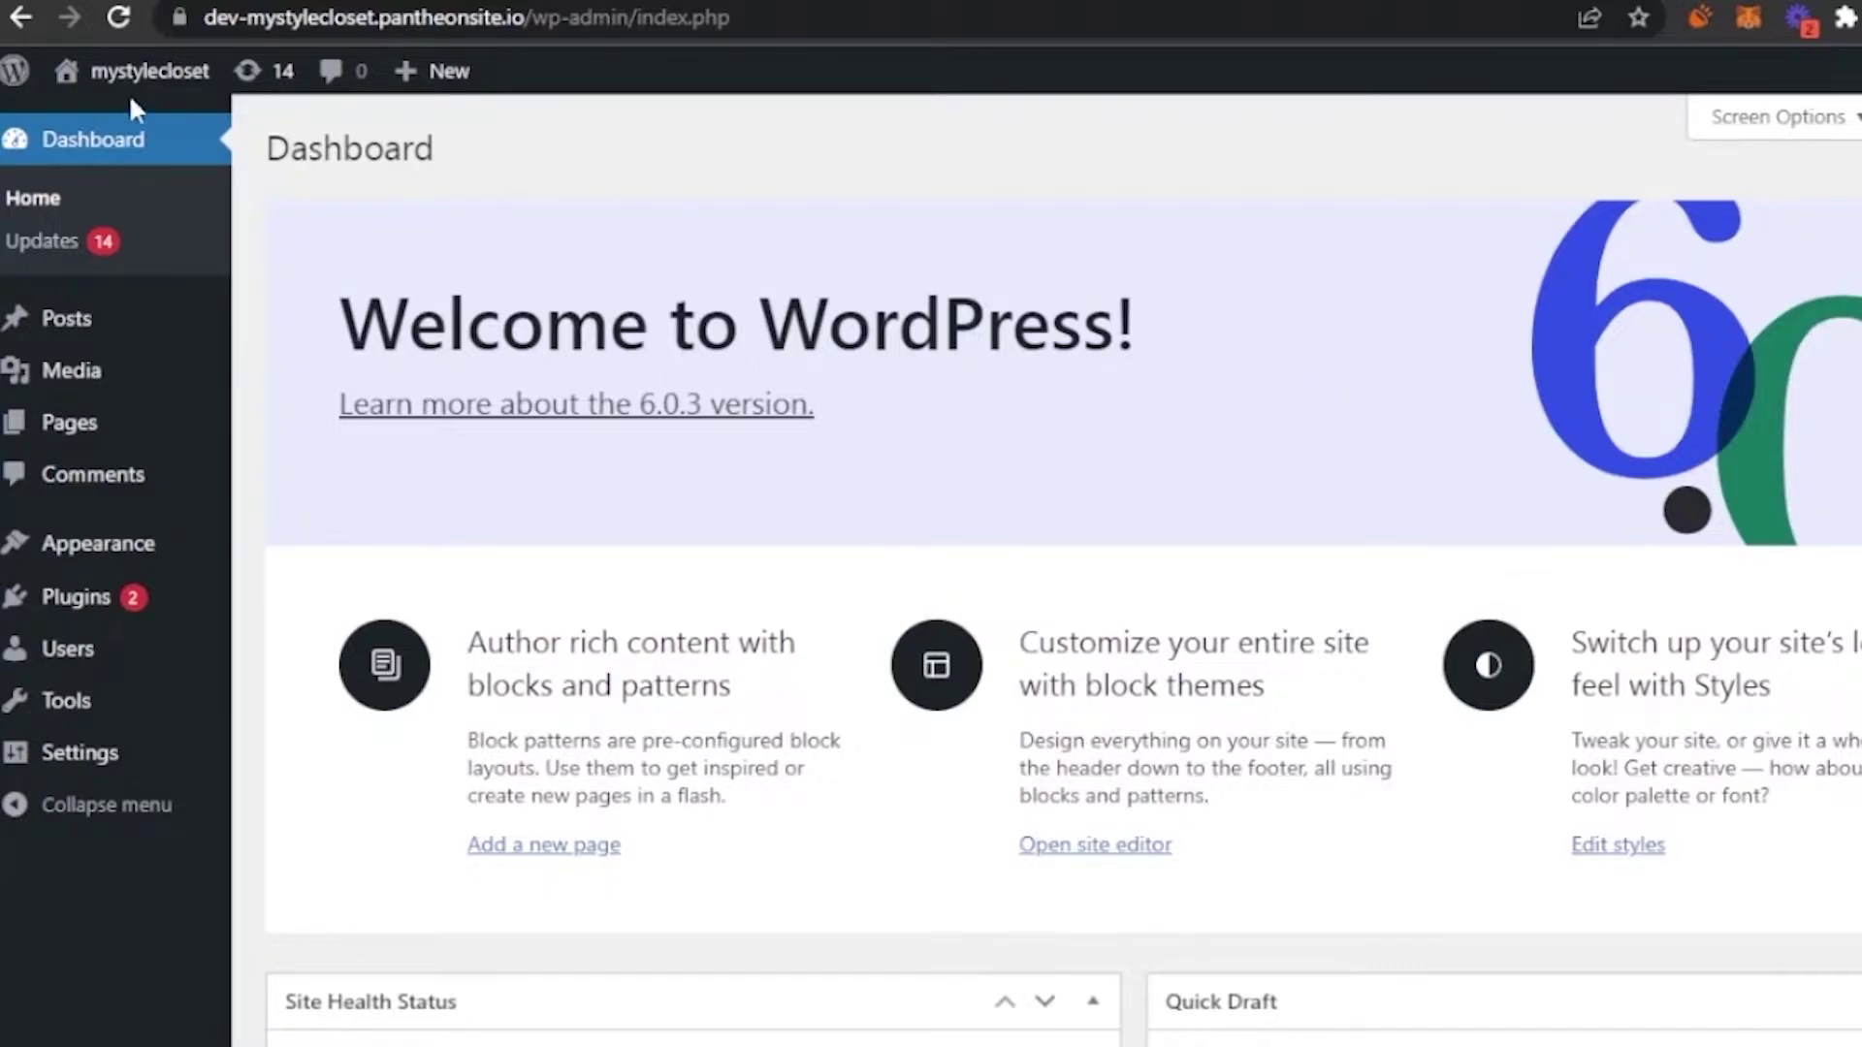
Step: Search the WordPress plugin directory for "forminator" to add a new plugin
{"action": "mouse_move", "coordinate": [109, 100]}
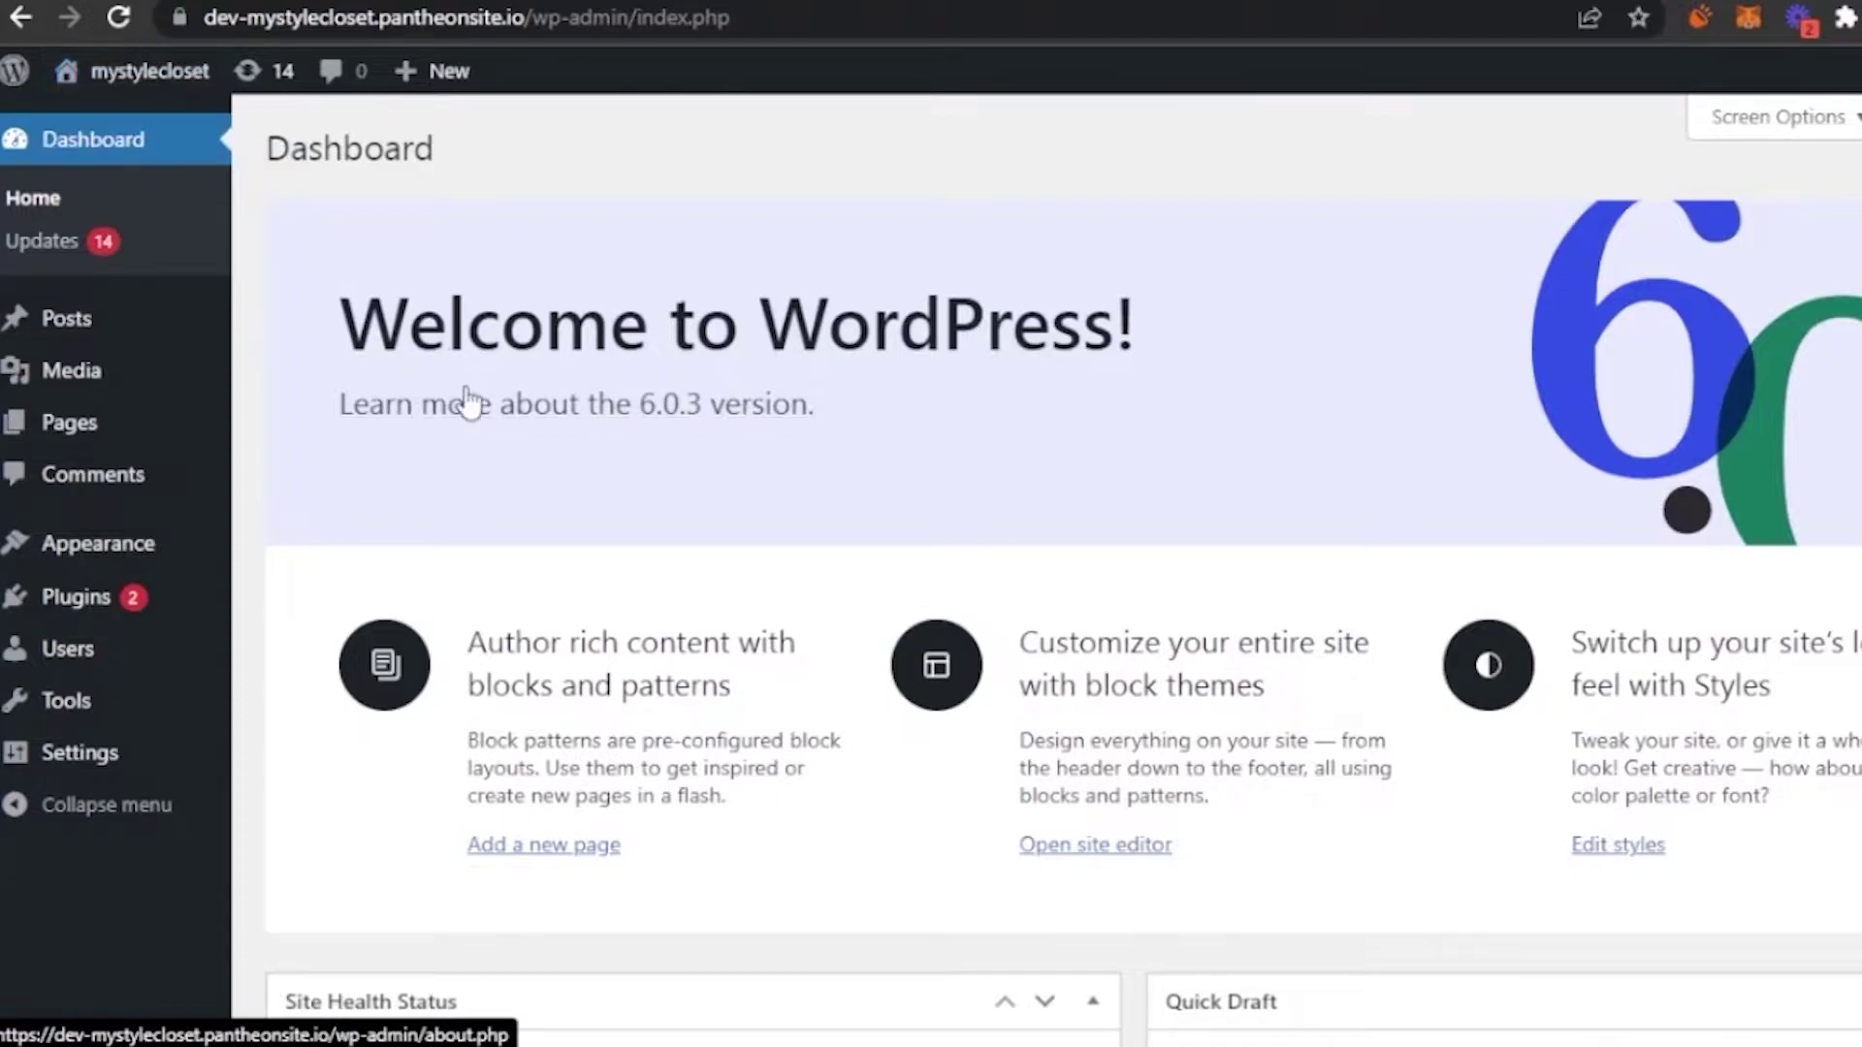
{"action": "mouse_move", "coordinate": [117, 620]}
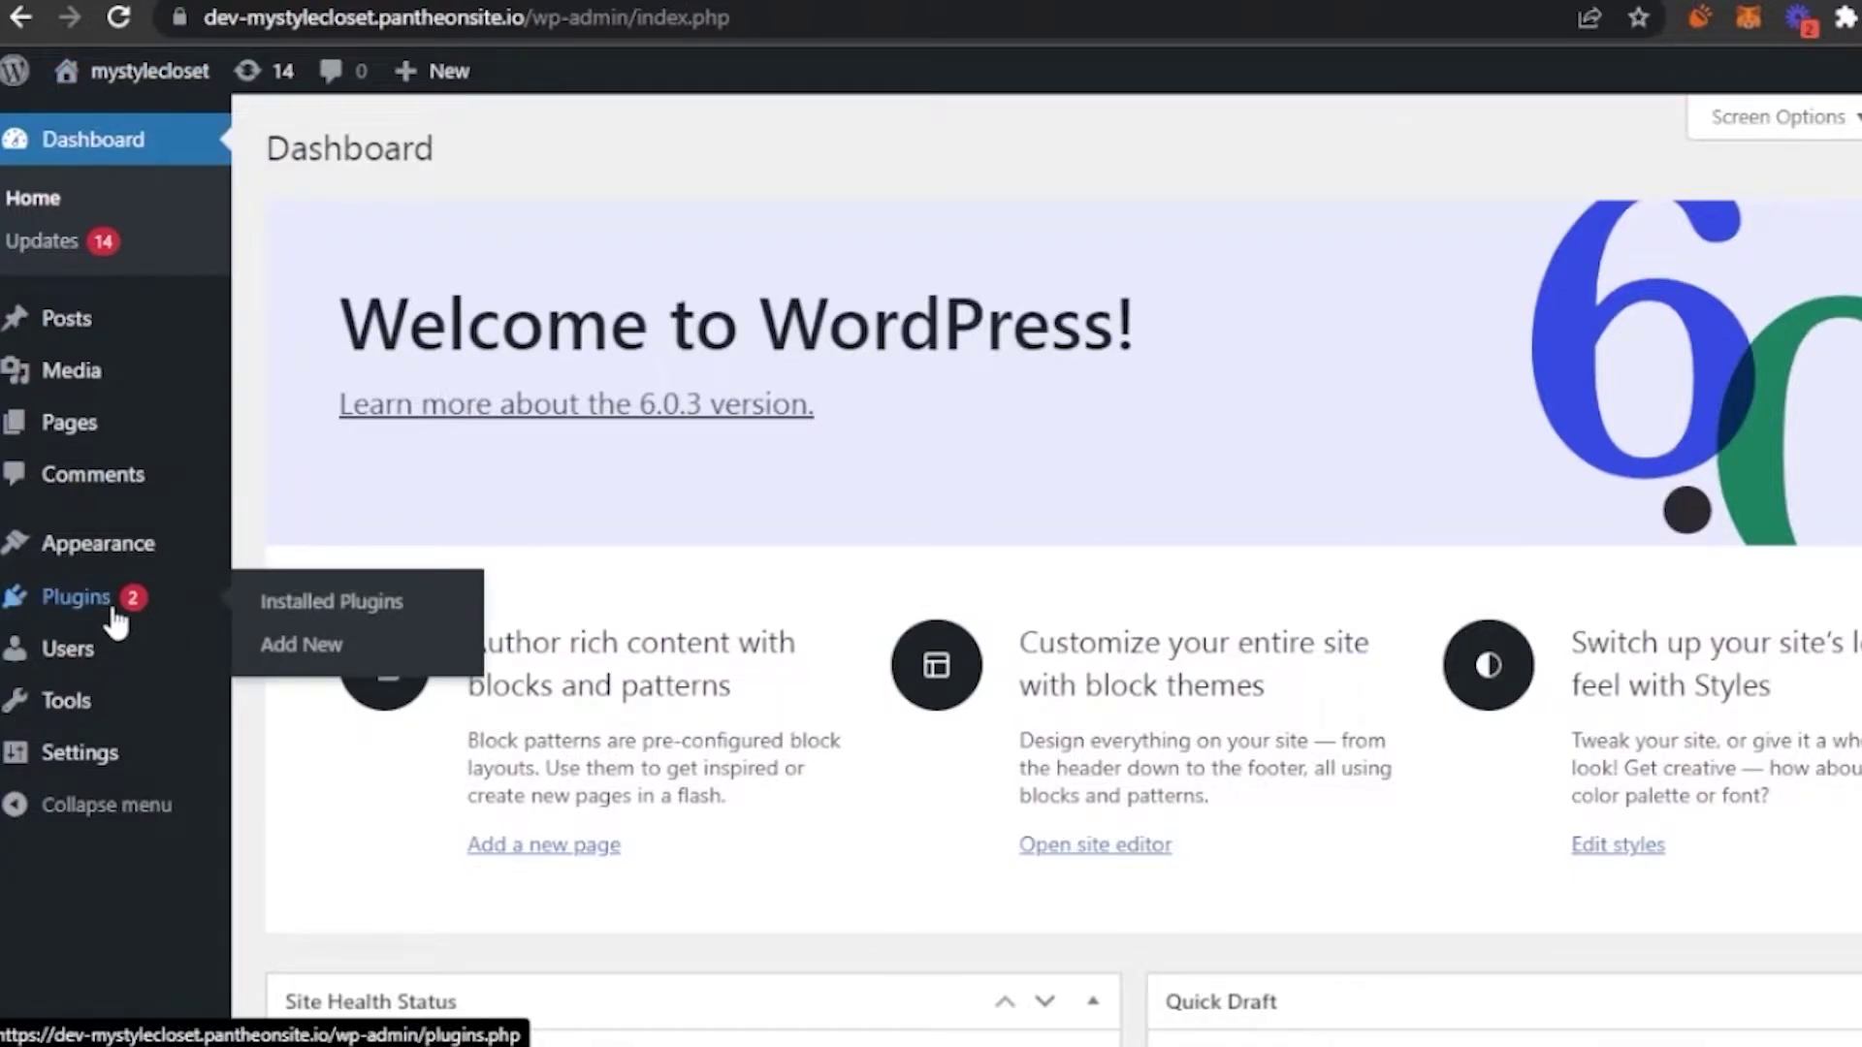
{"action": "left_click", "coordinate": [115, 613]}
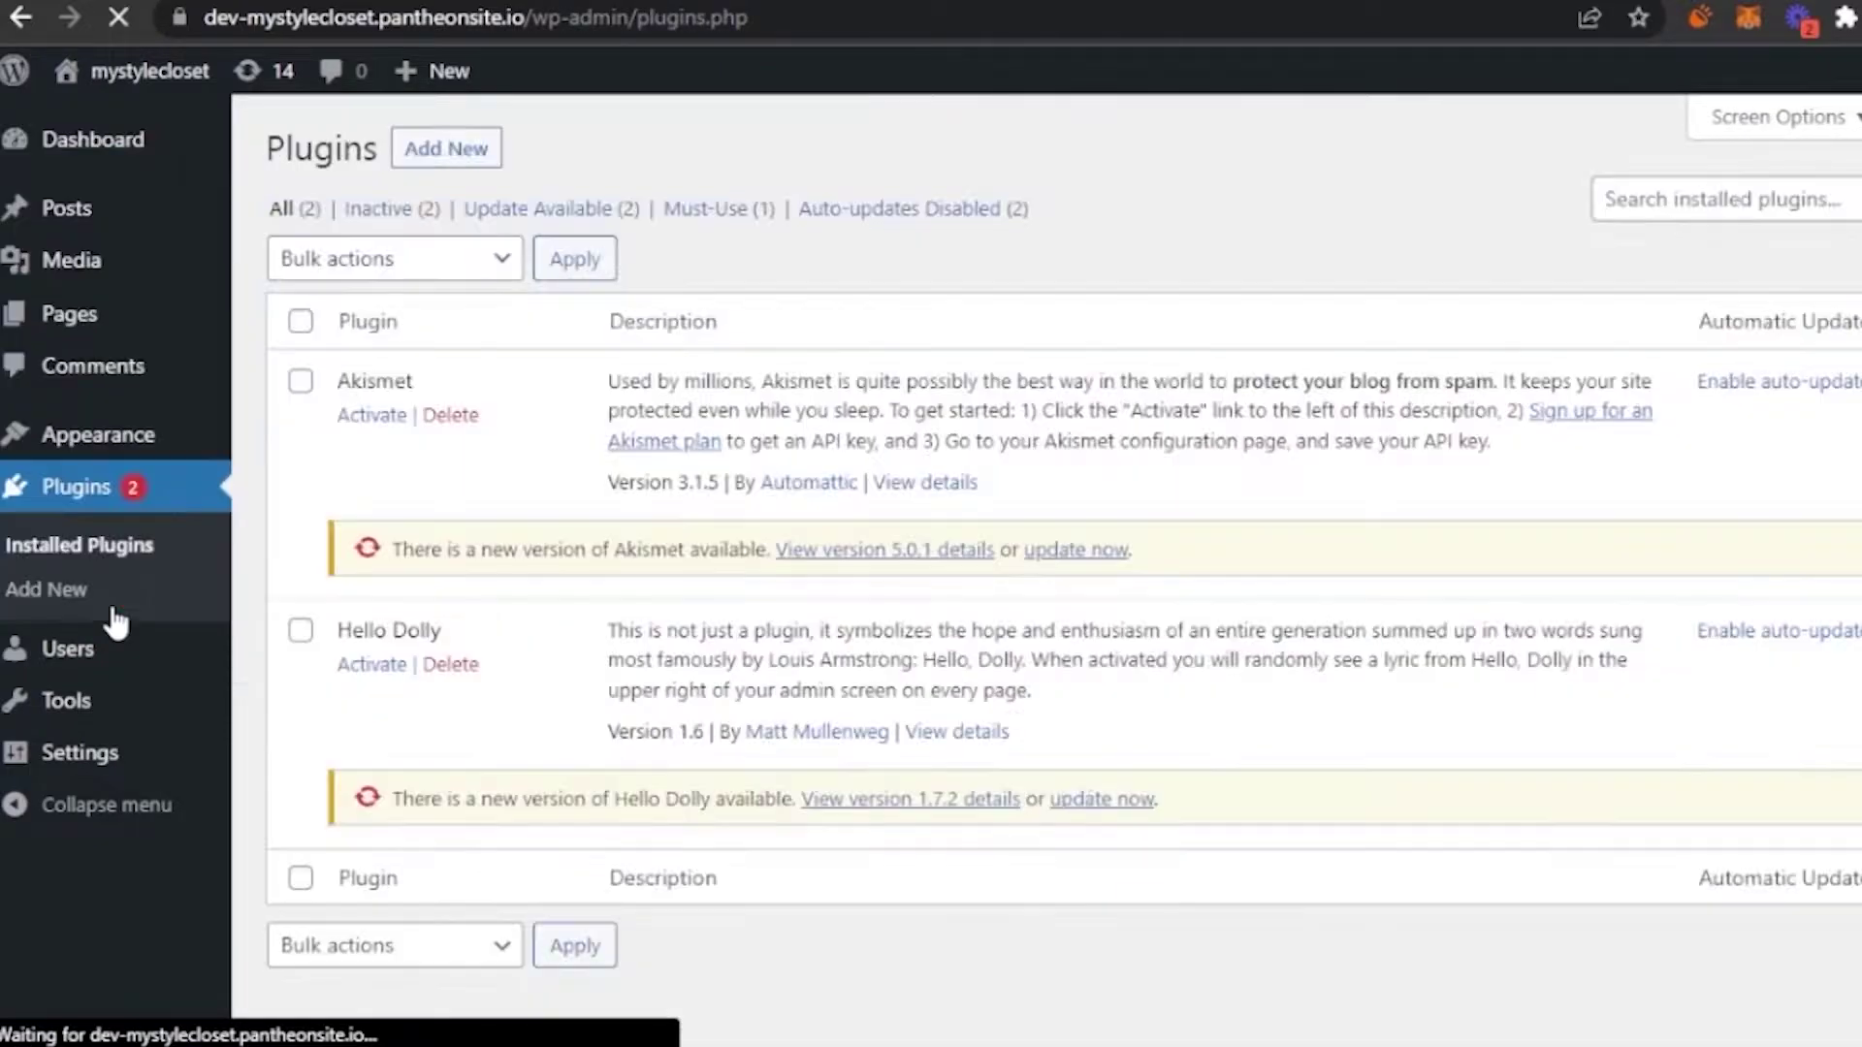
{"action": "left_click", "coordinate": [482, 152]}
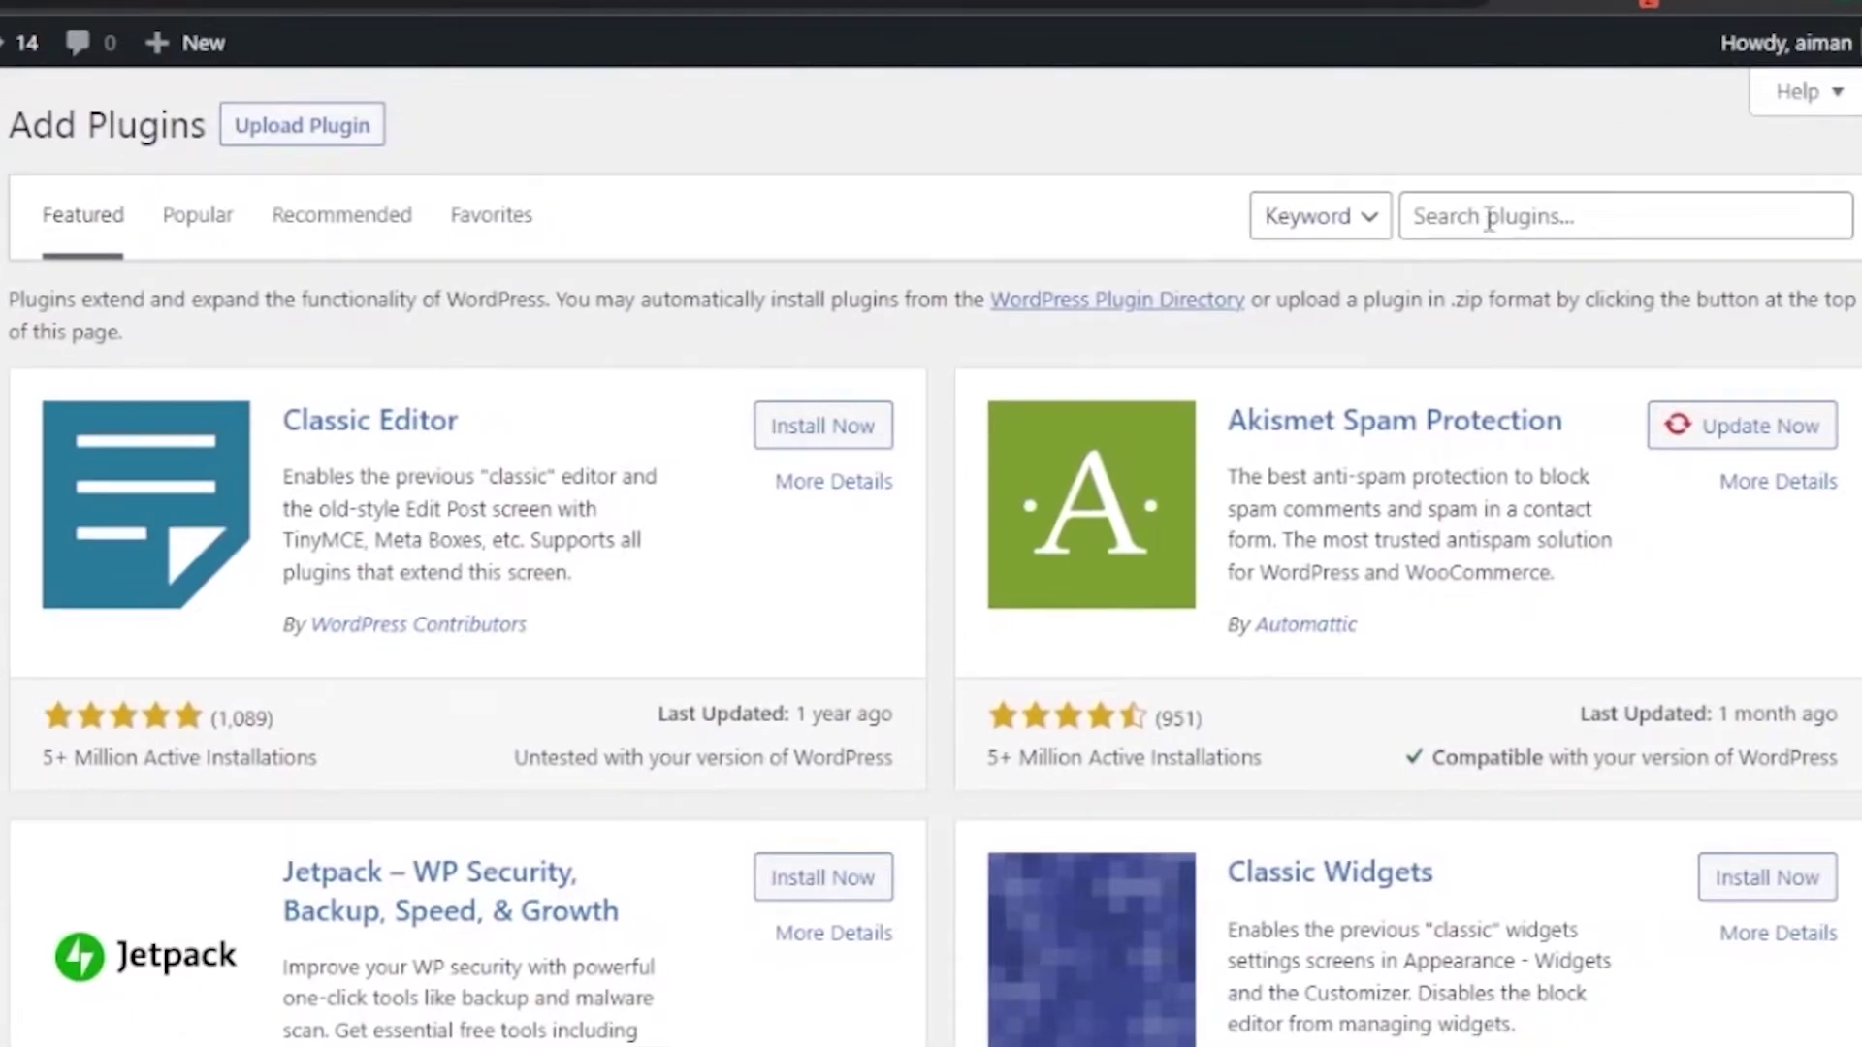
{"action": "left_click", "coordinate": [1667, 232]}
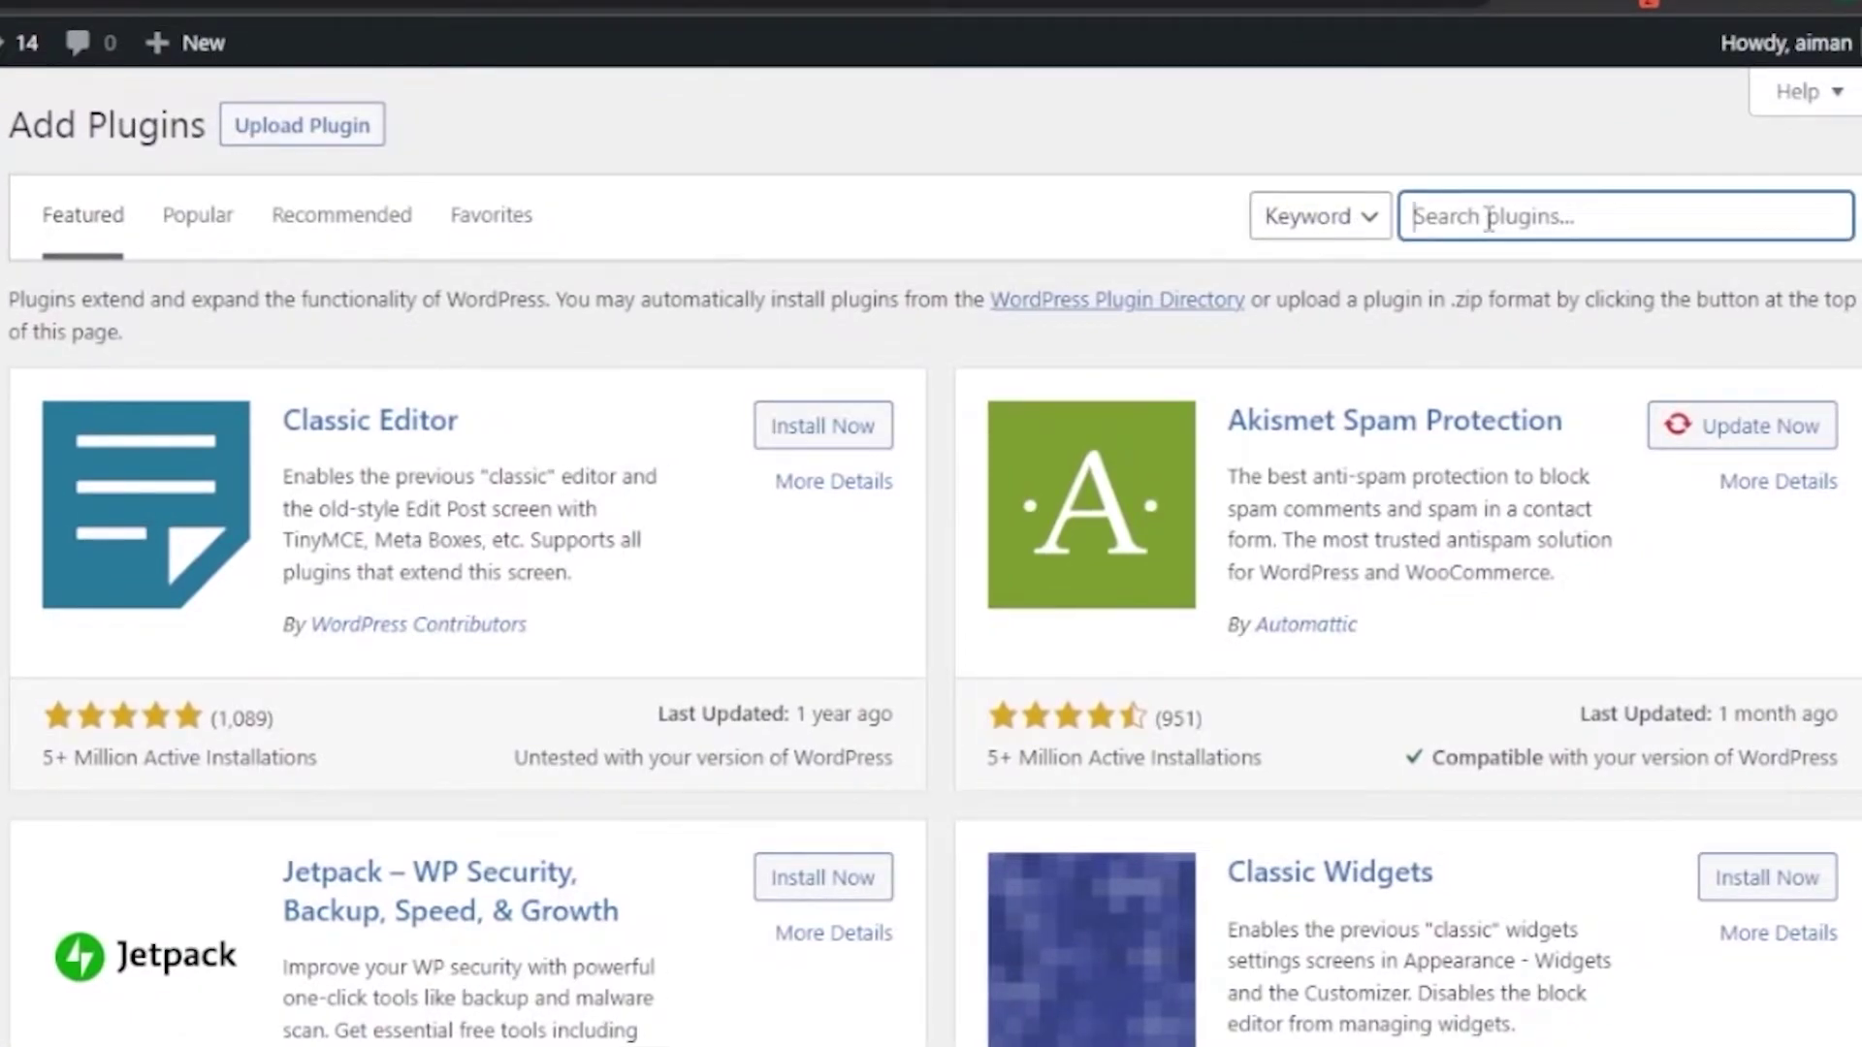
{"action": "type", "text": "forminator"}
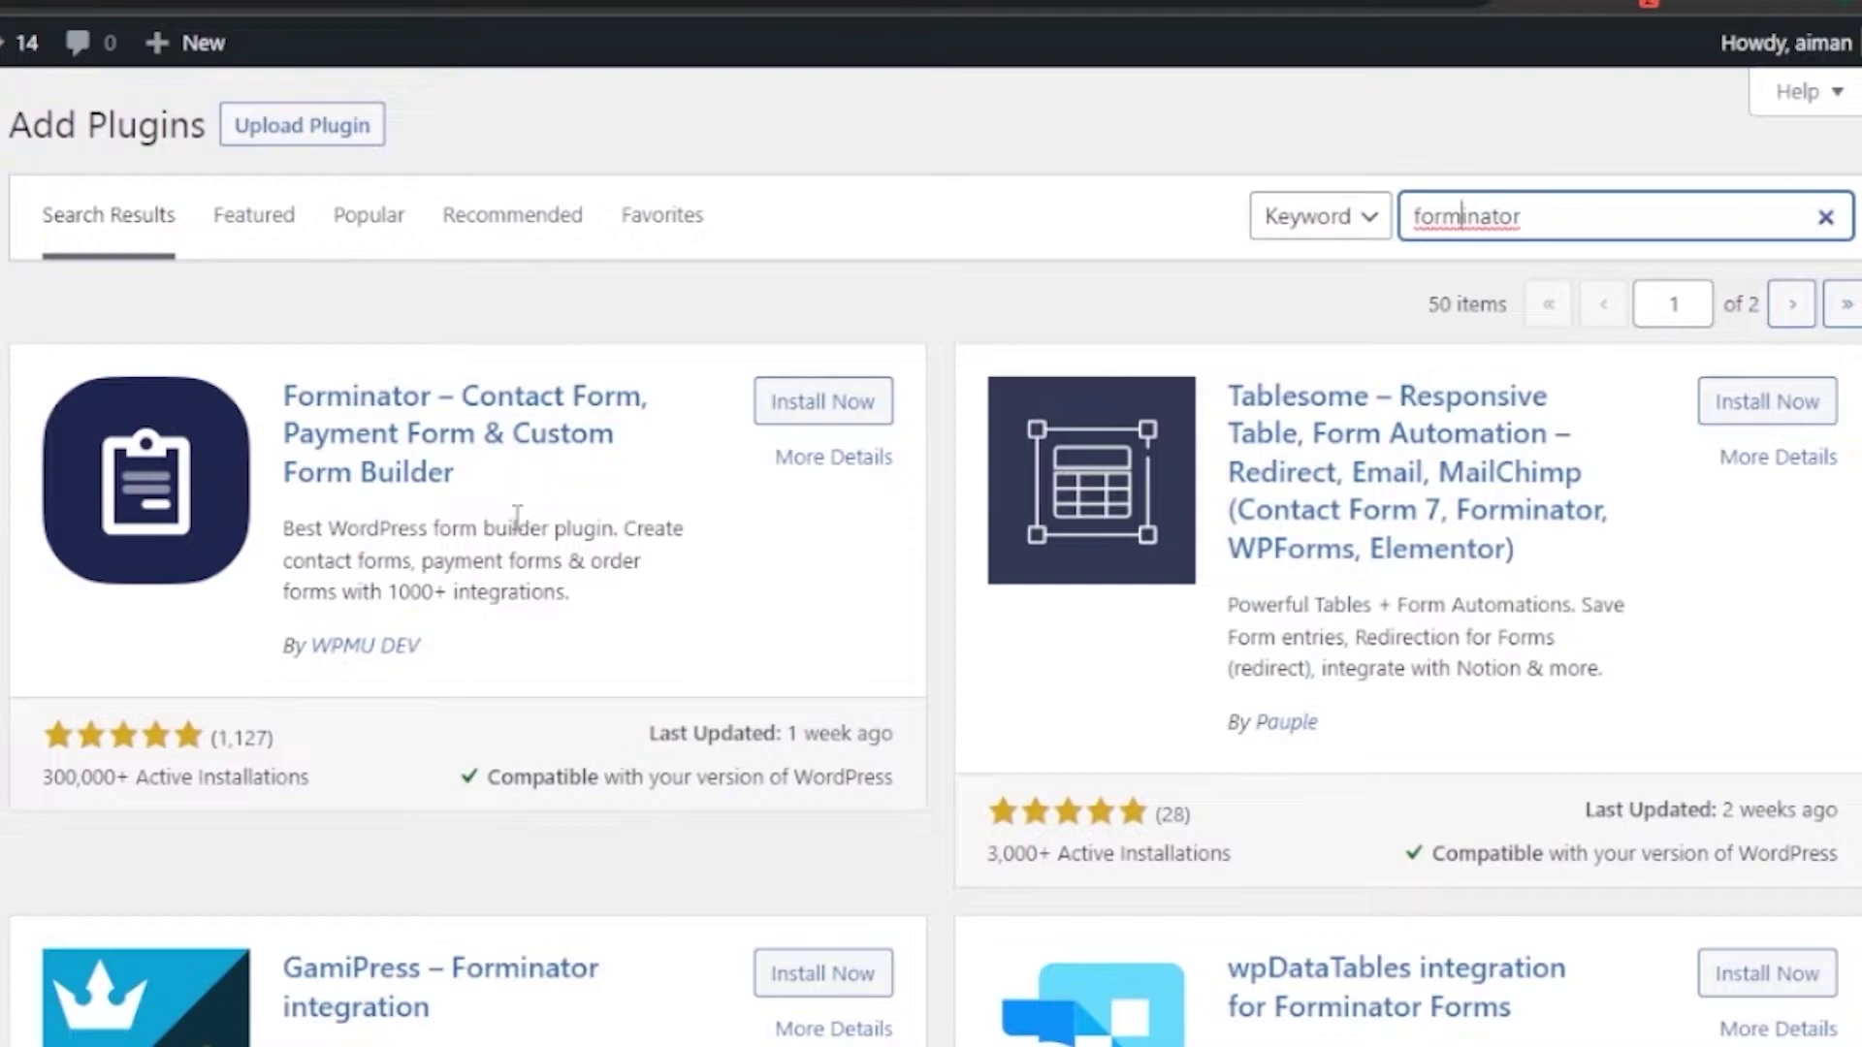
Step: Install and activate the Forminator contact form plugin, and check the site's inactive and active plugin lists
{"action": "left_click", "coordinate": [803, 407]}
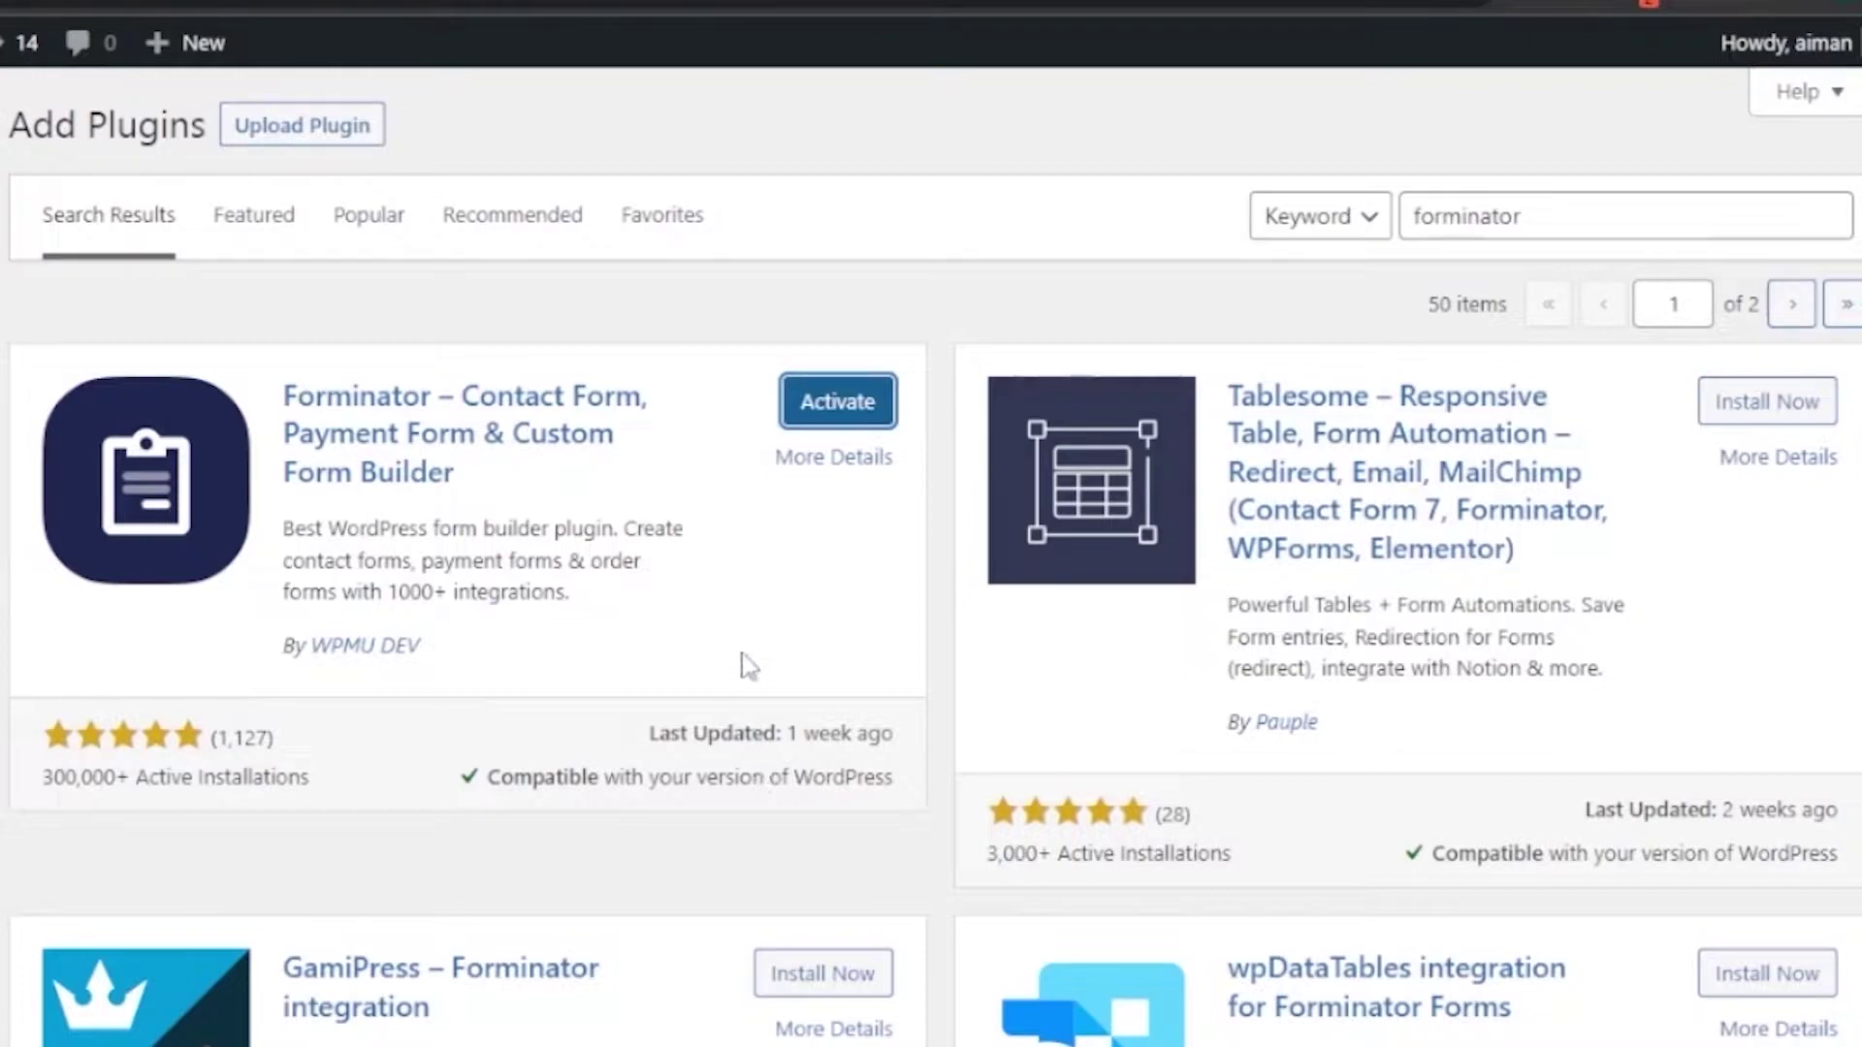
{"action": "left_click", "coordinate": [819, 404]}
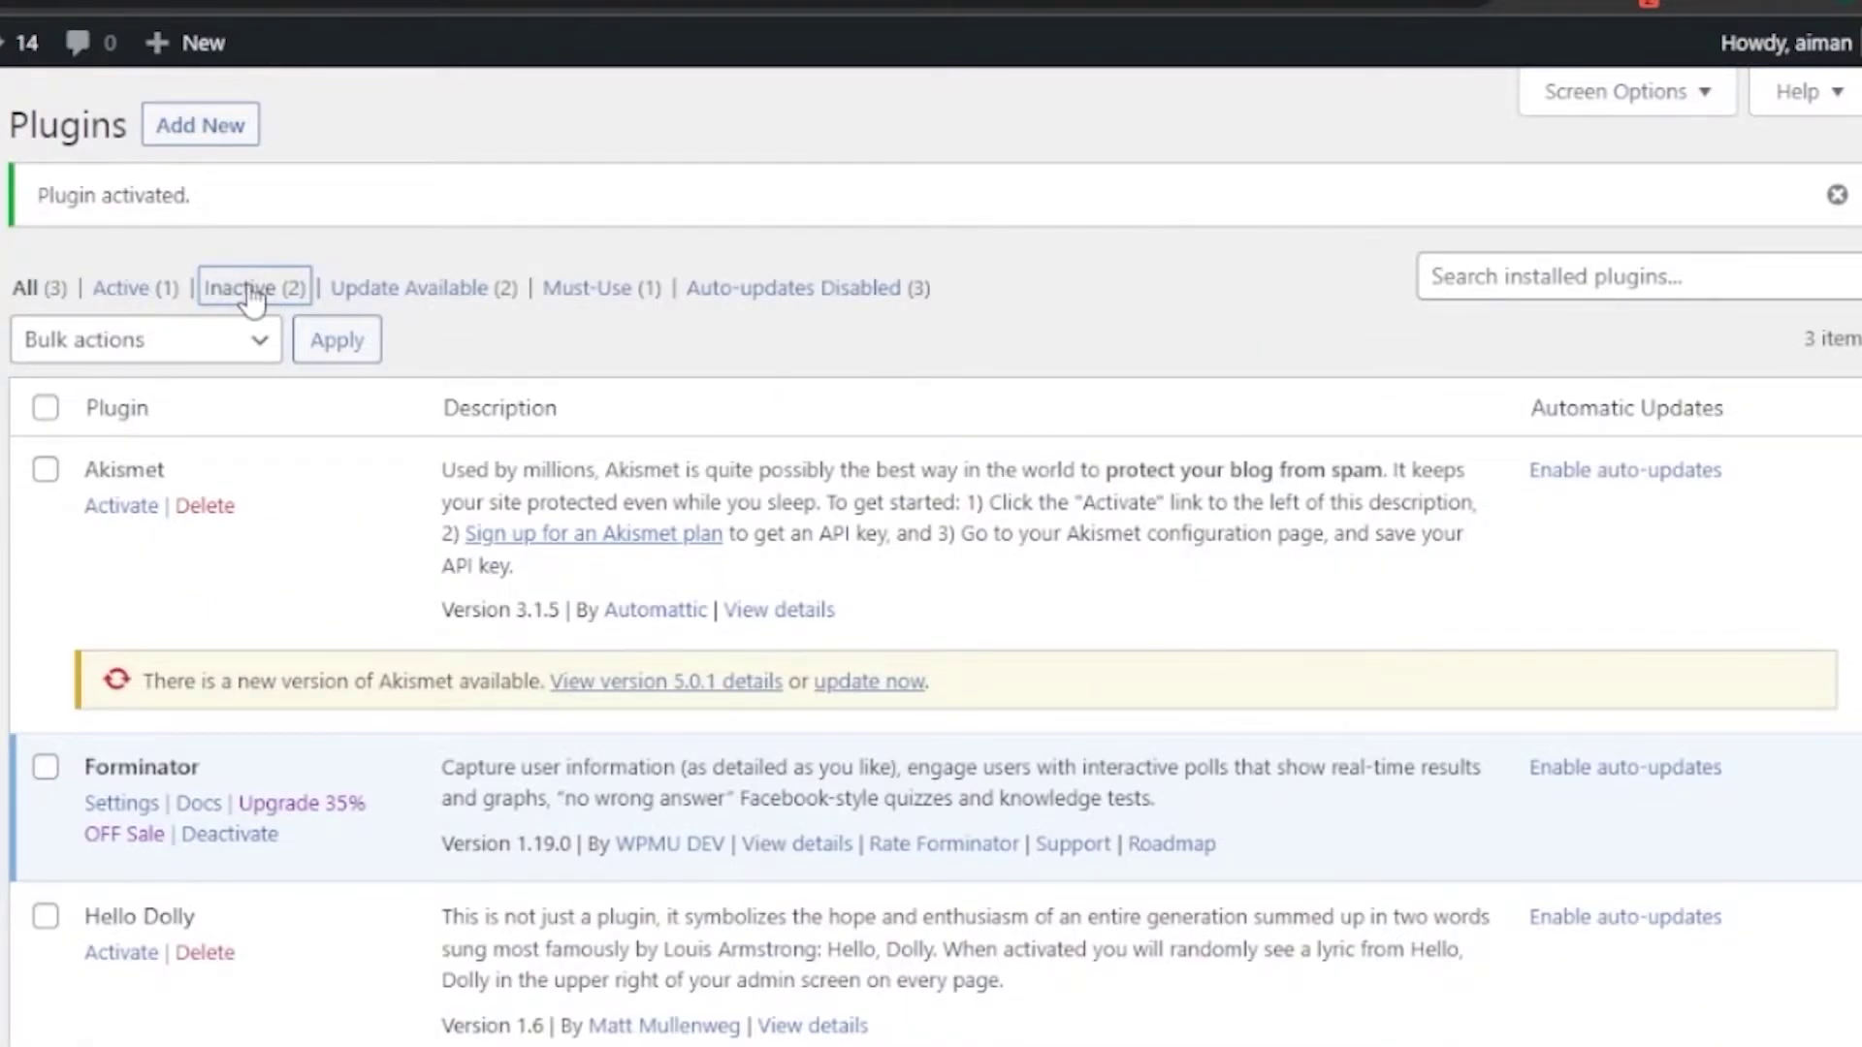
{"action": "left_click", "coordinate": [254, 298]}
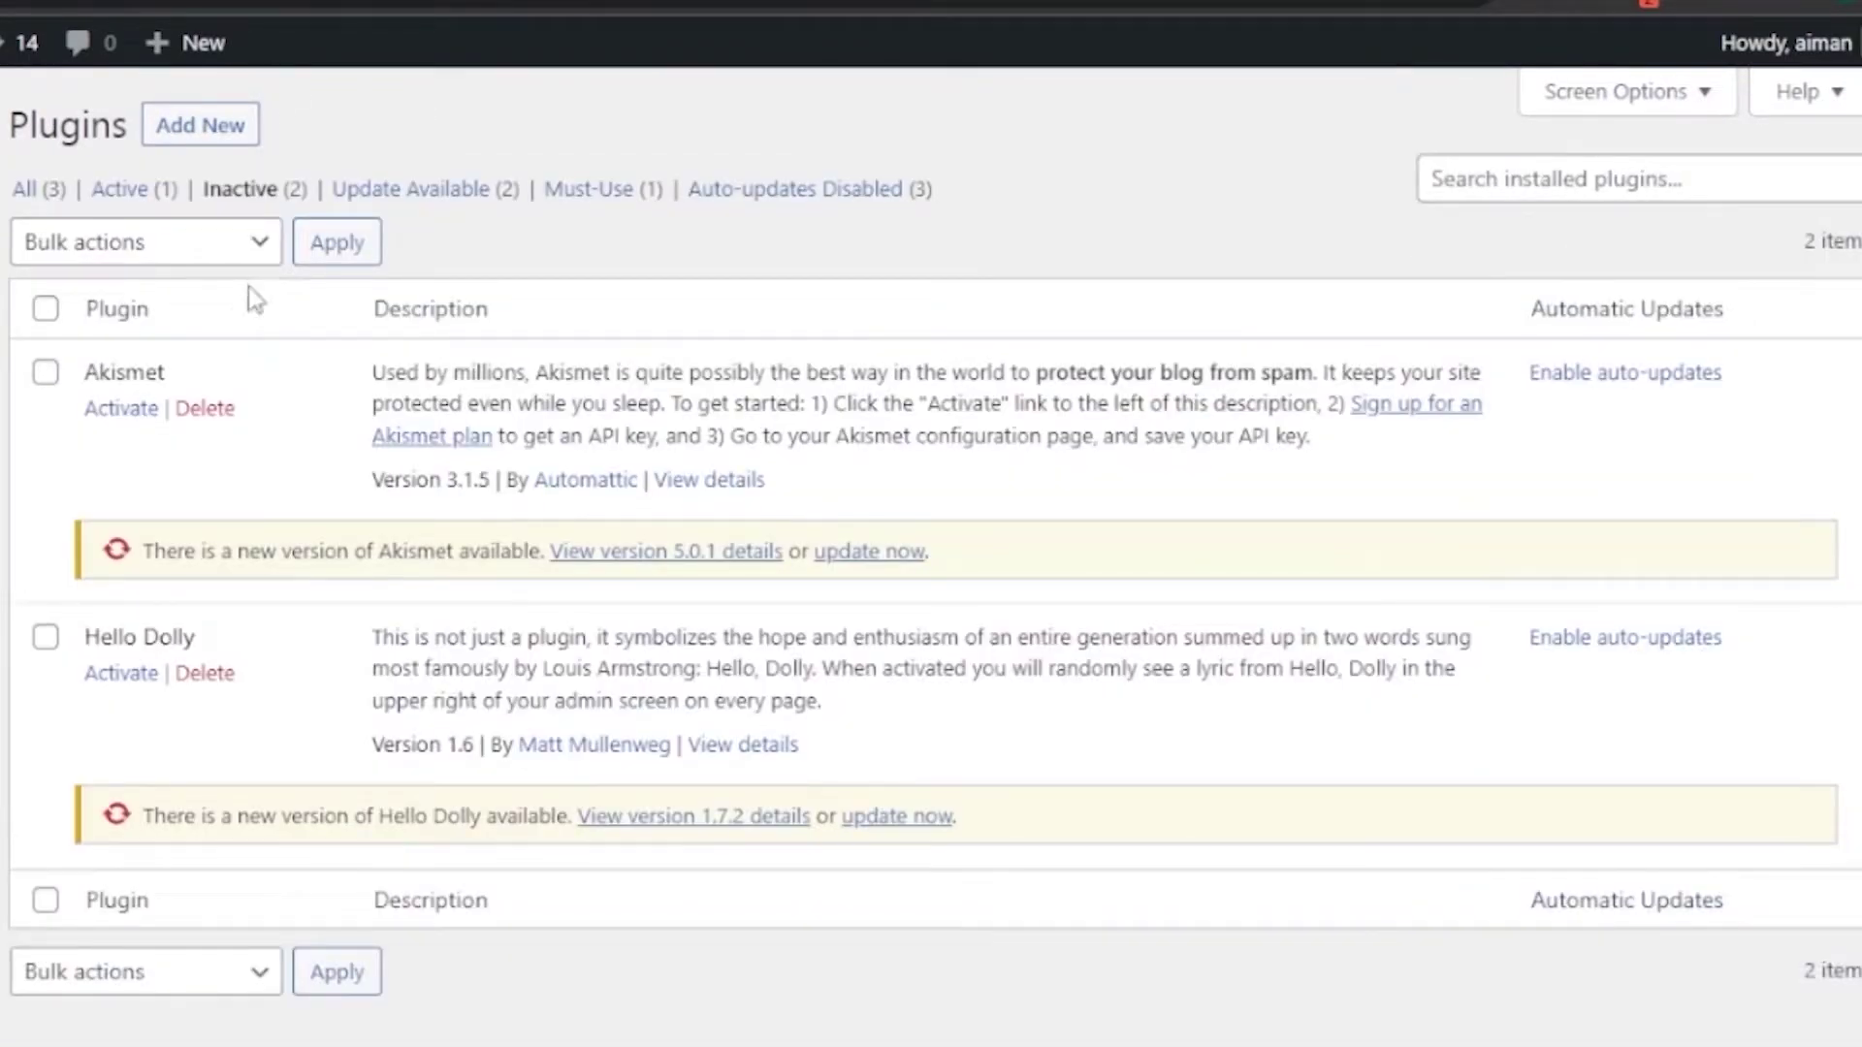
{"action": "left_click", "coordinate": [147, 190]}
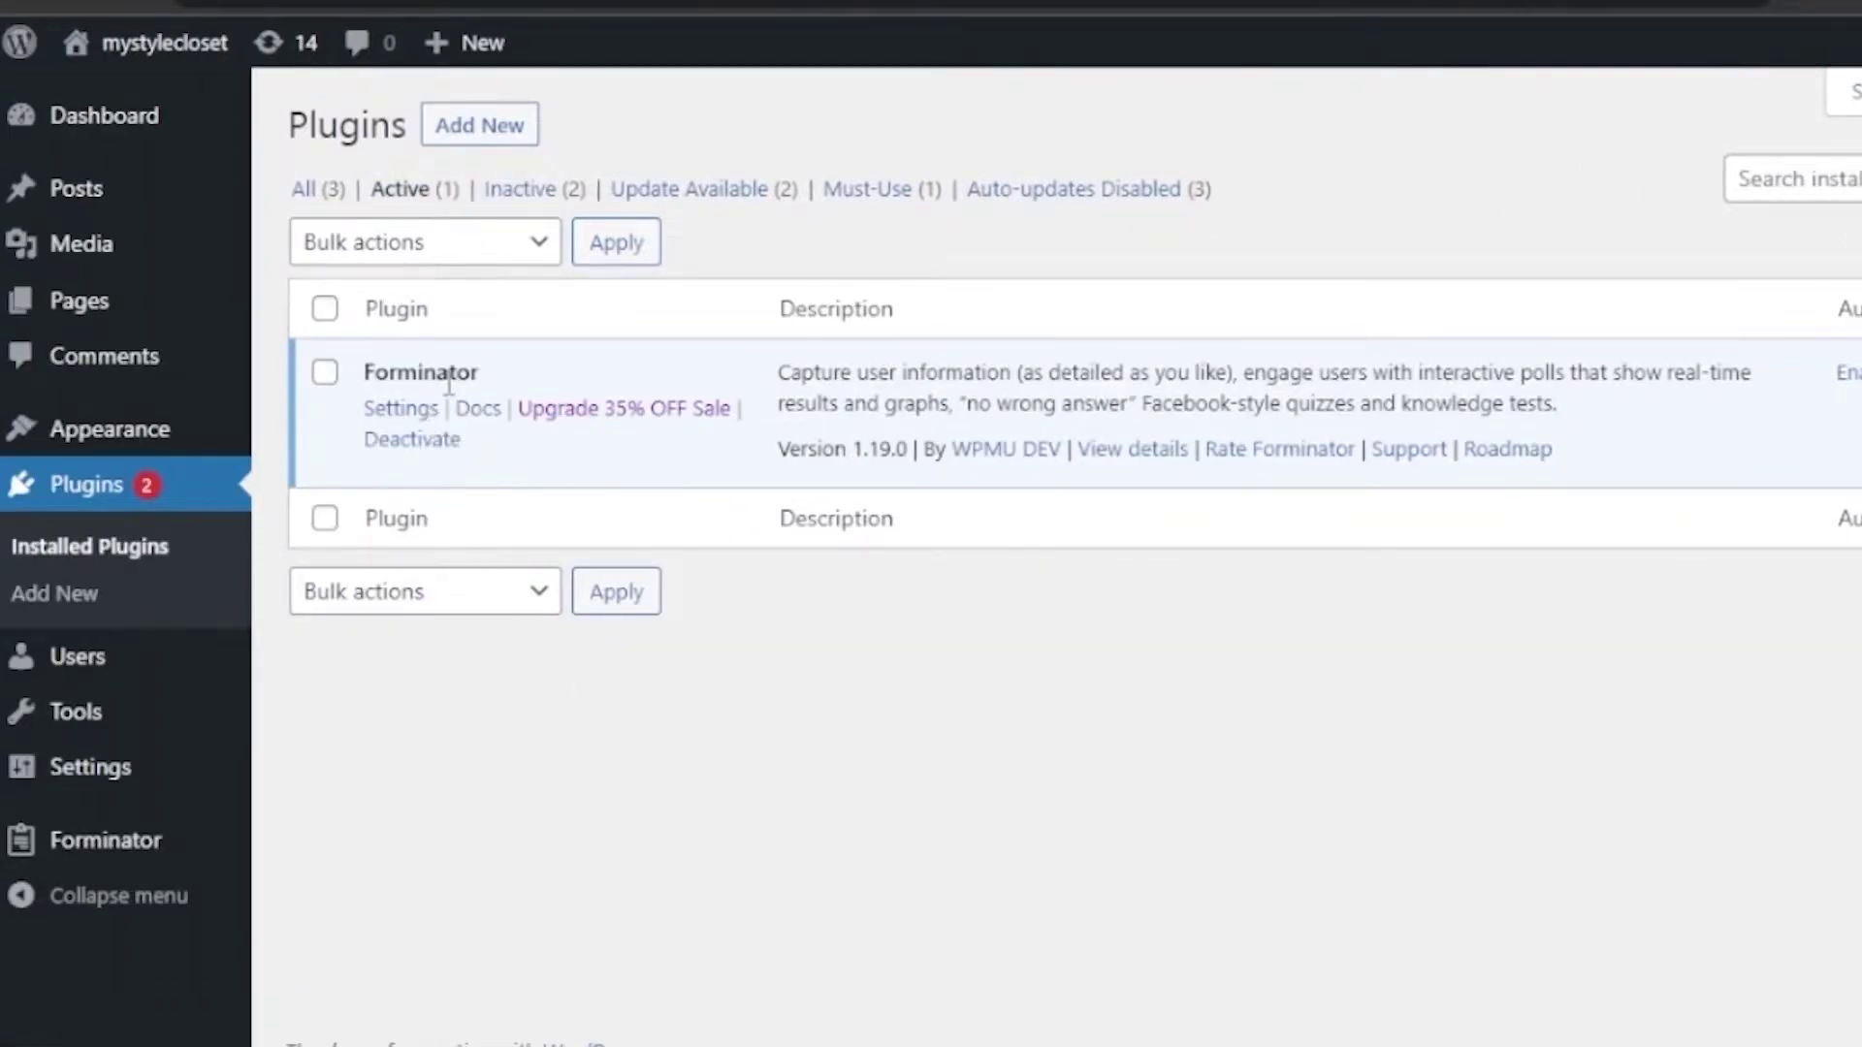
Step: Open the Forminator dashboard and look through its forms, polls and quizzes sections
{"action": "mouse_move", "coordinate": [118, 834]}
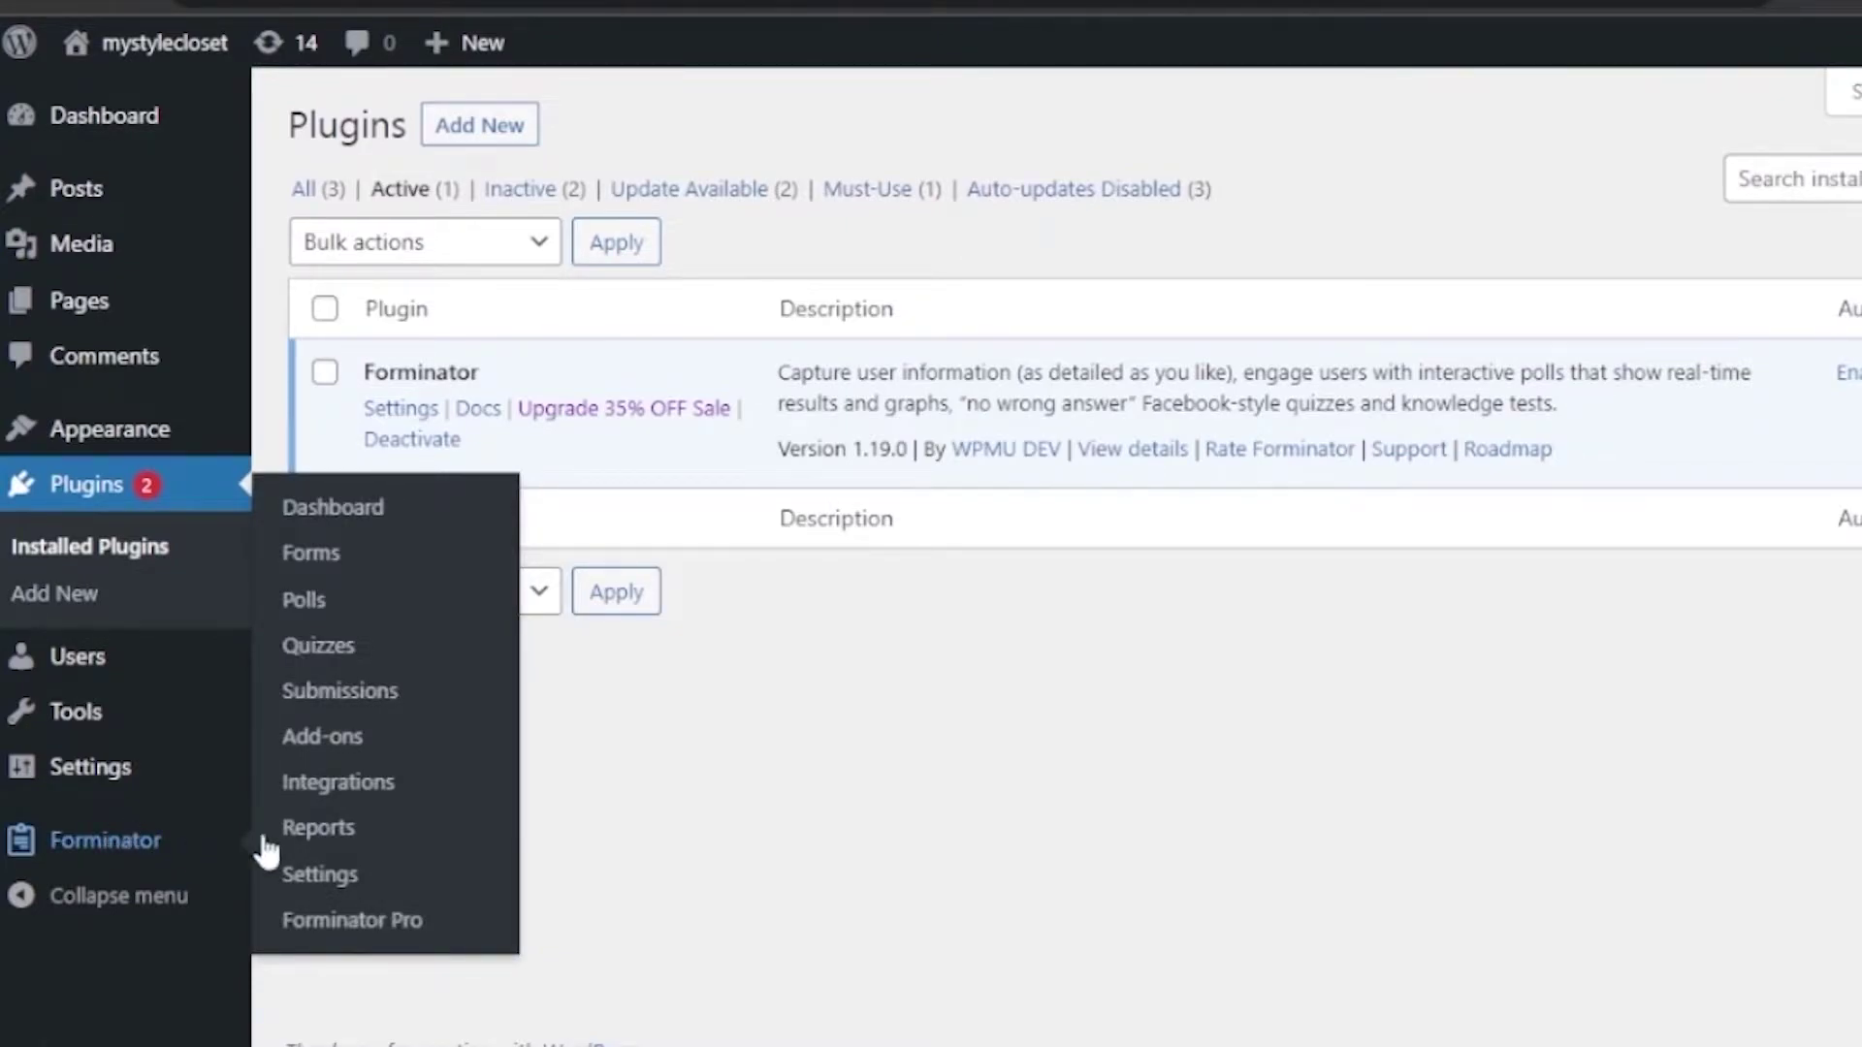
{"action": "left_click", "coordinate": [330, 509]}
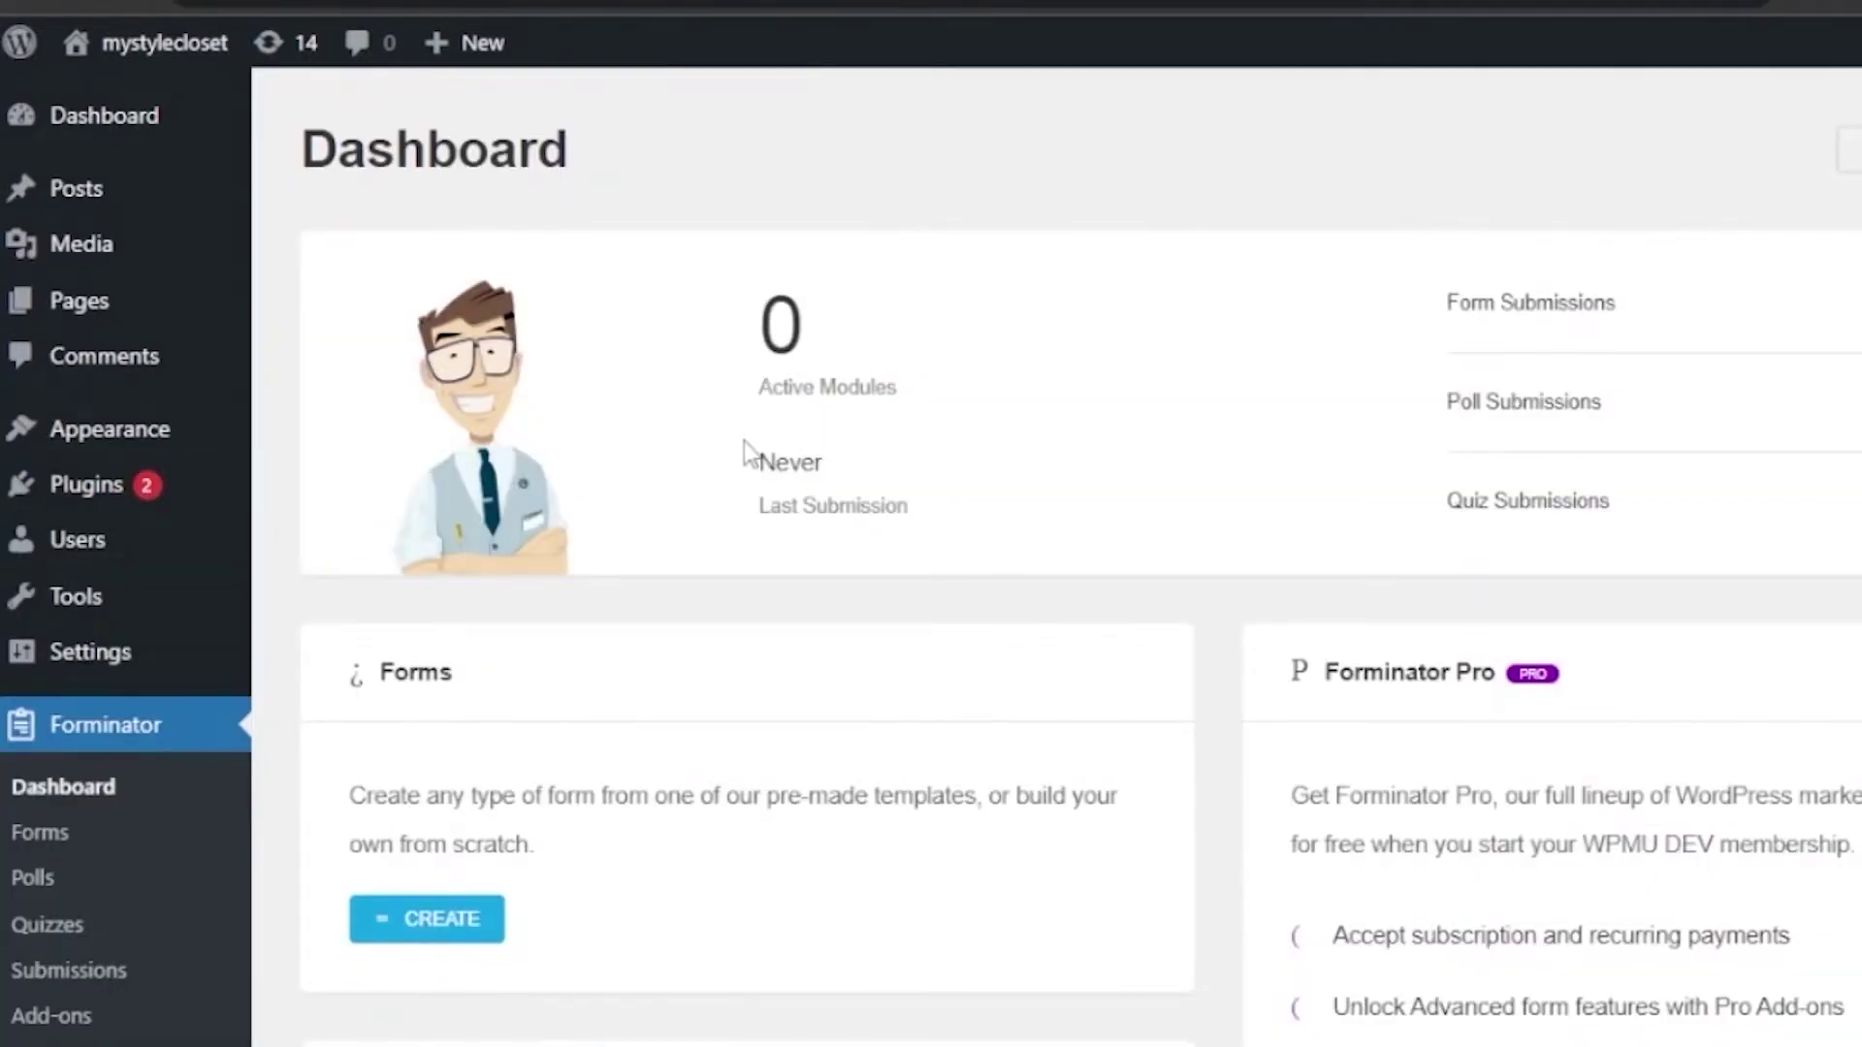
{"action": "scroll", "coordinate": [931, 556], "scroll_direction": "down", "scroll_amount": 5}
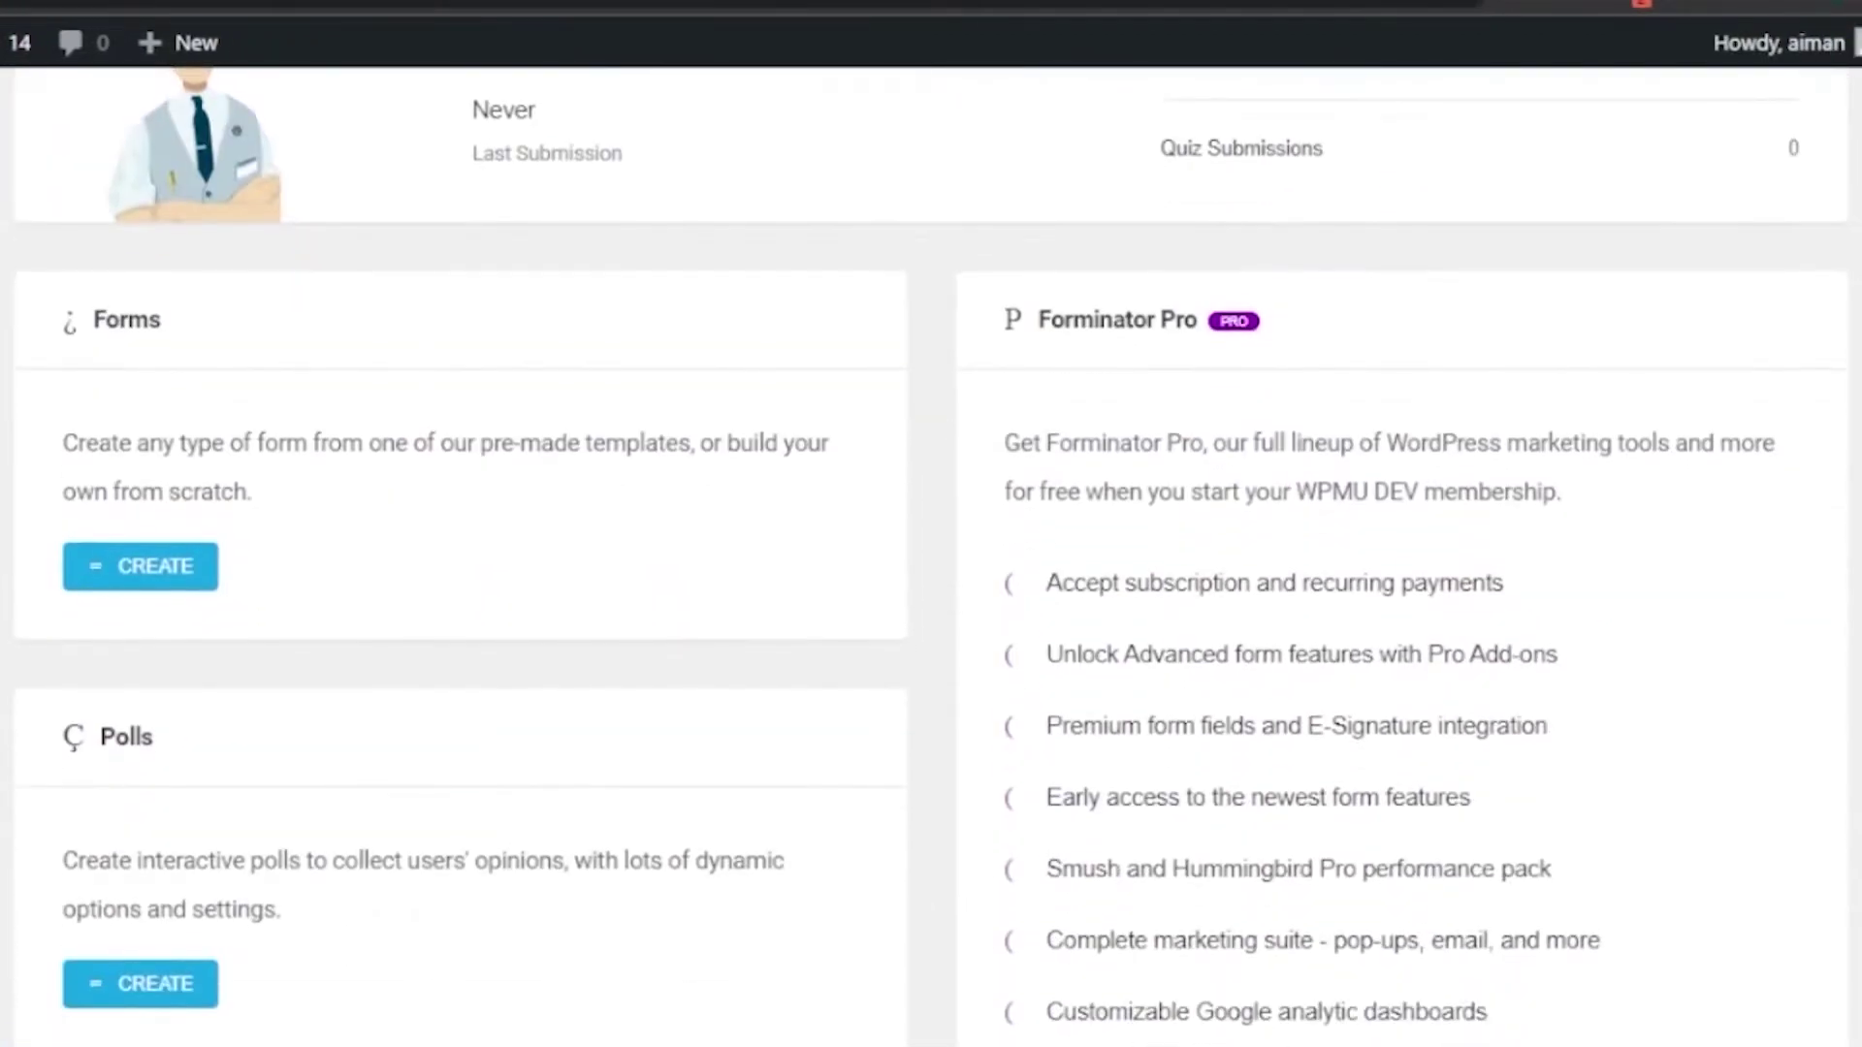
{"action": "scroll", "coordinate": [931, 556], "scroll_direction": "down", "scroll_amount": 2}
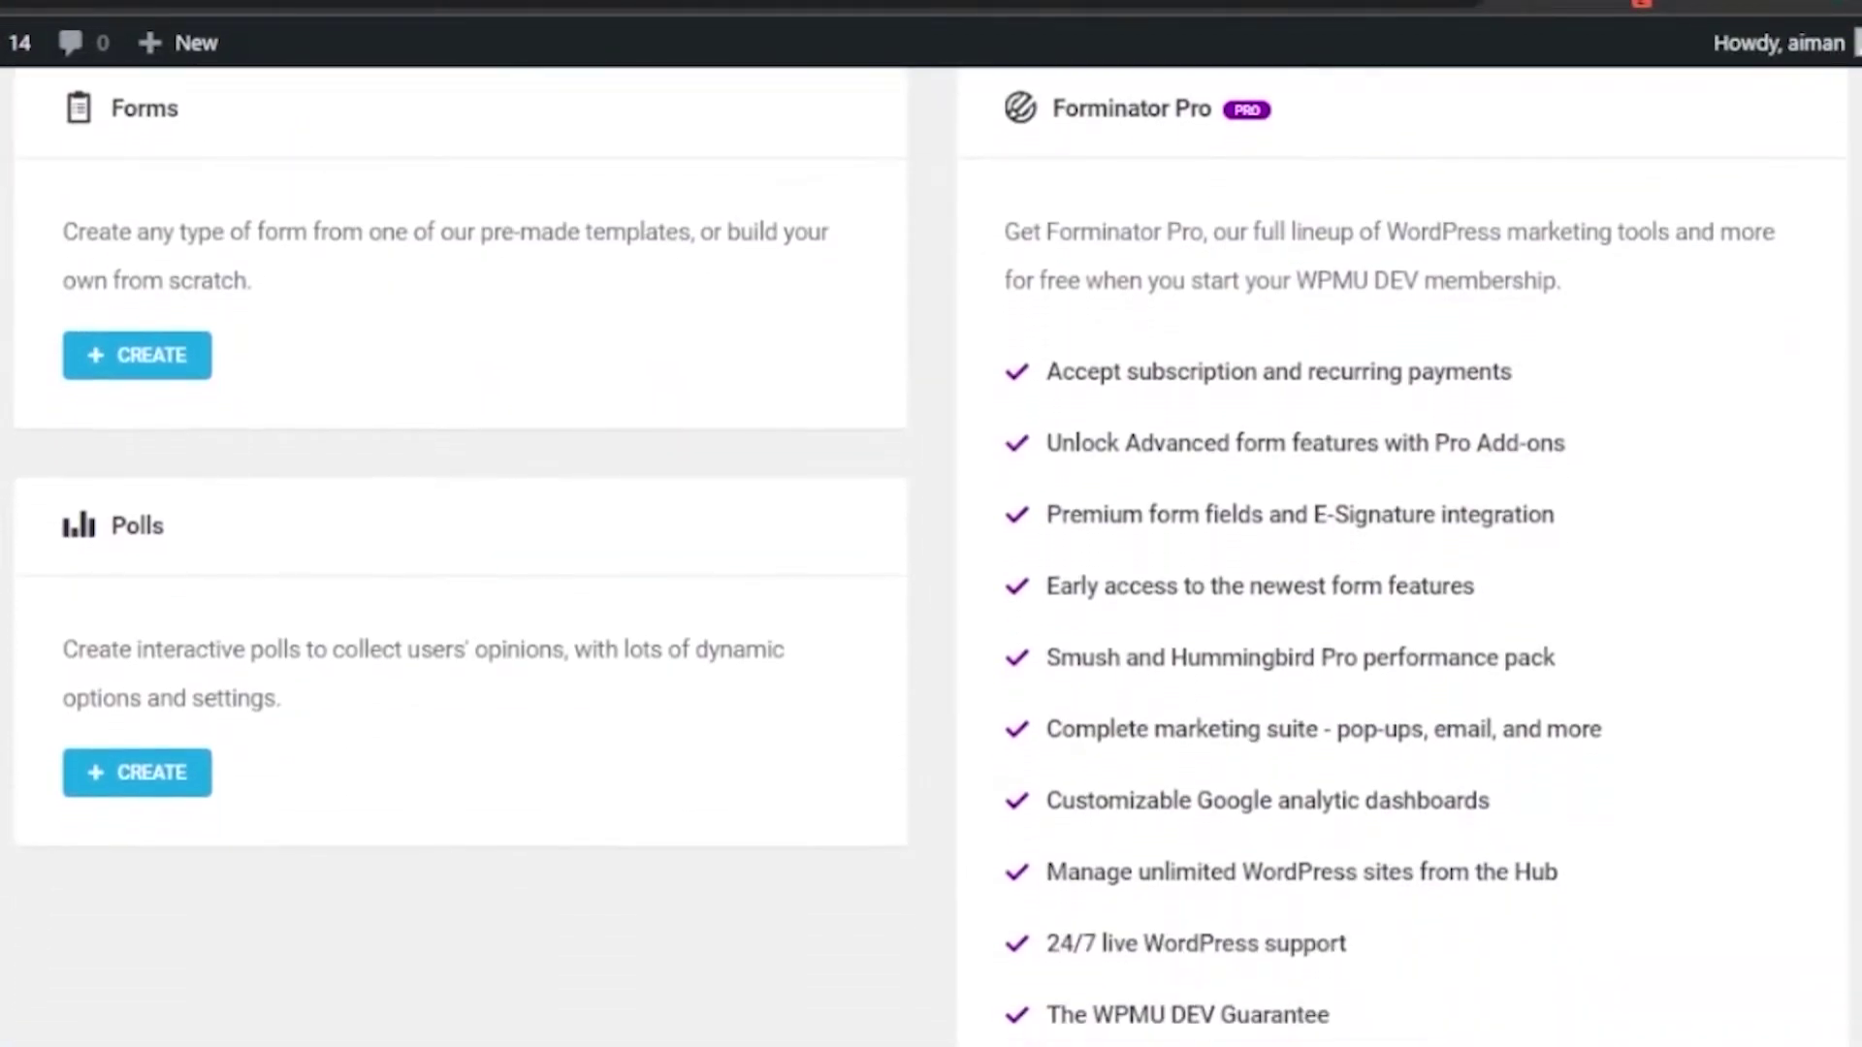
{"action": "scroll", "coordinate": [931, 555], "scroll_direction": "down", "scroll_amount": 12}
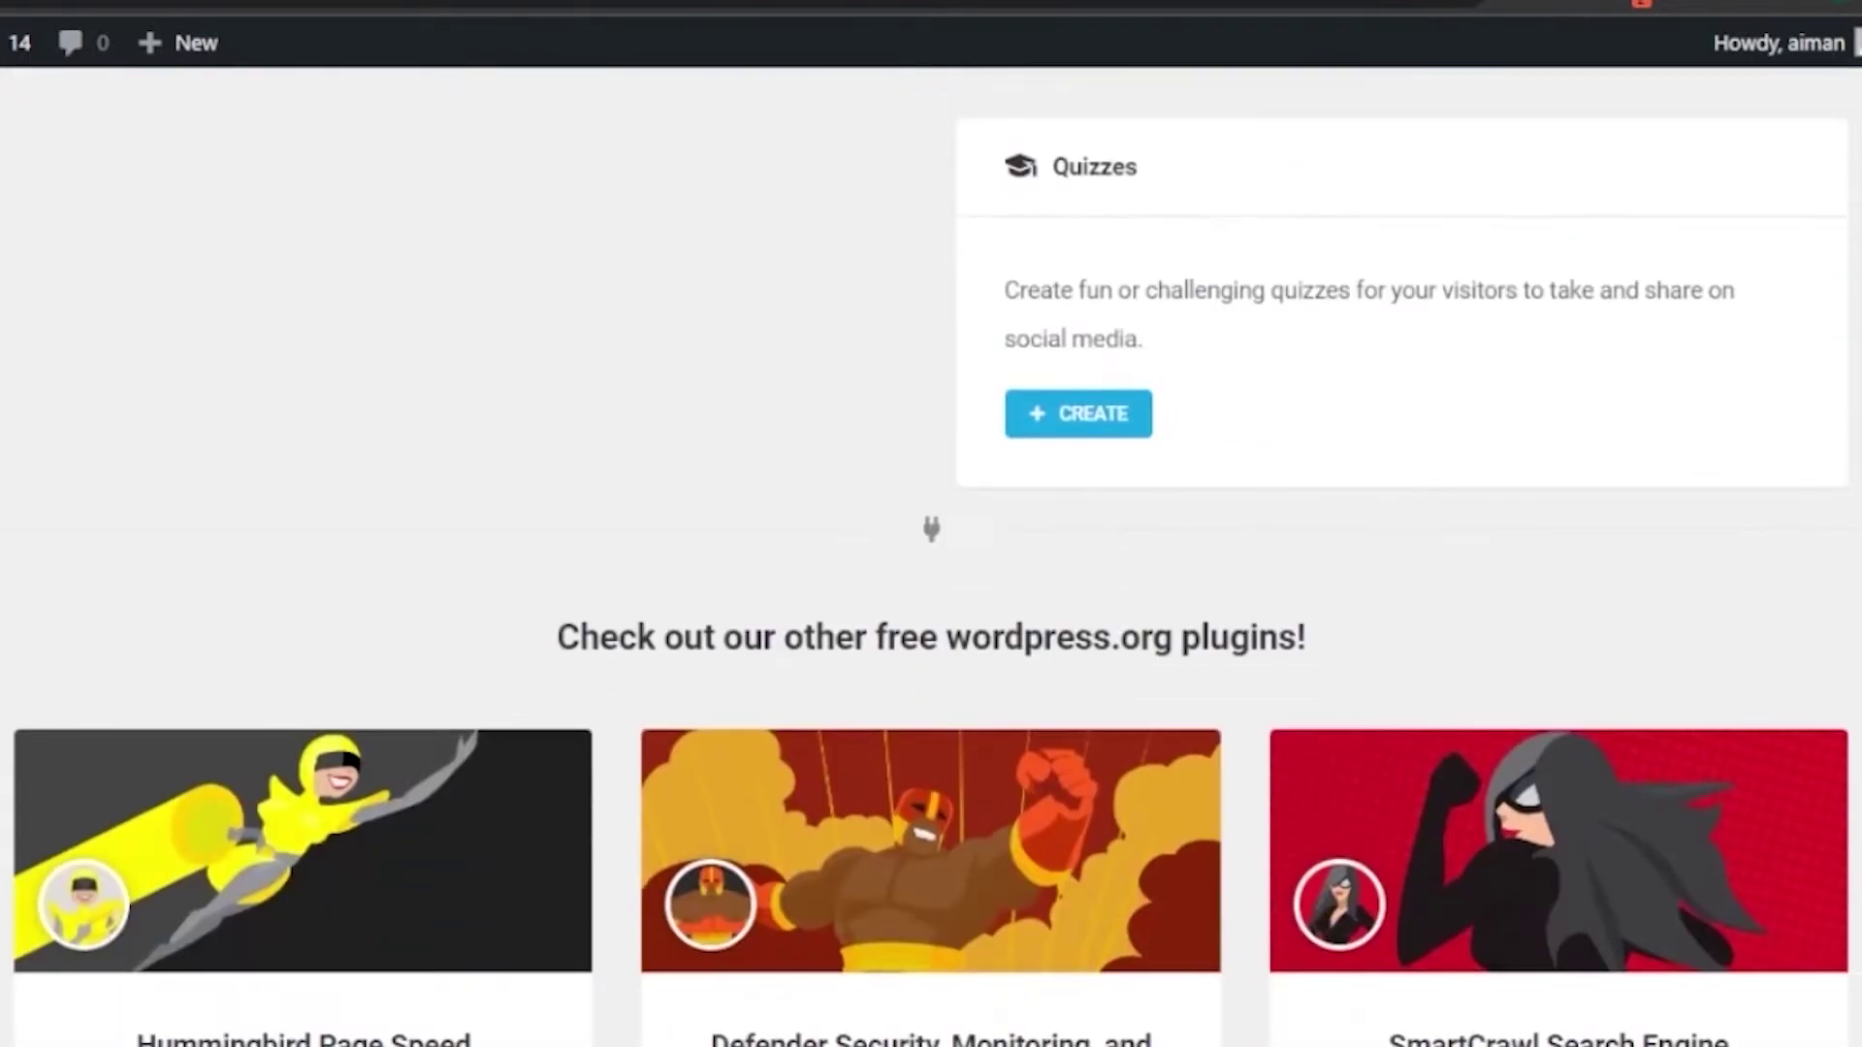
{"action": "scroll", "coordinate": [931, 556], "scroll_direction": "down", "scroll_amount": 8}
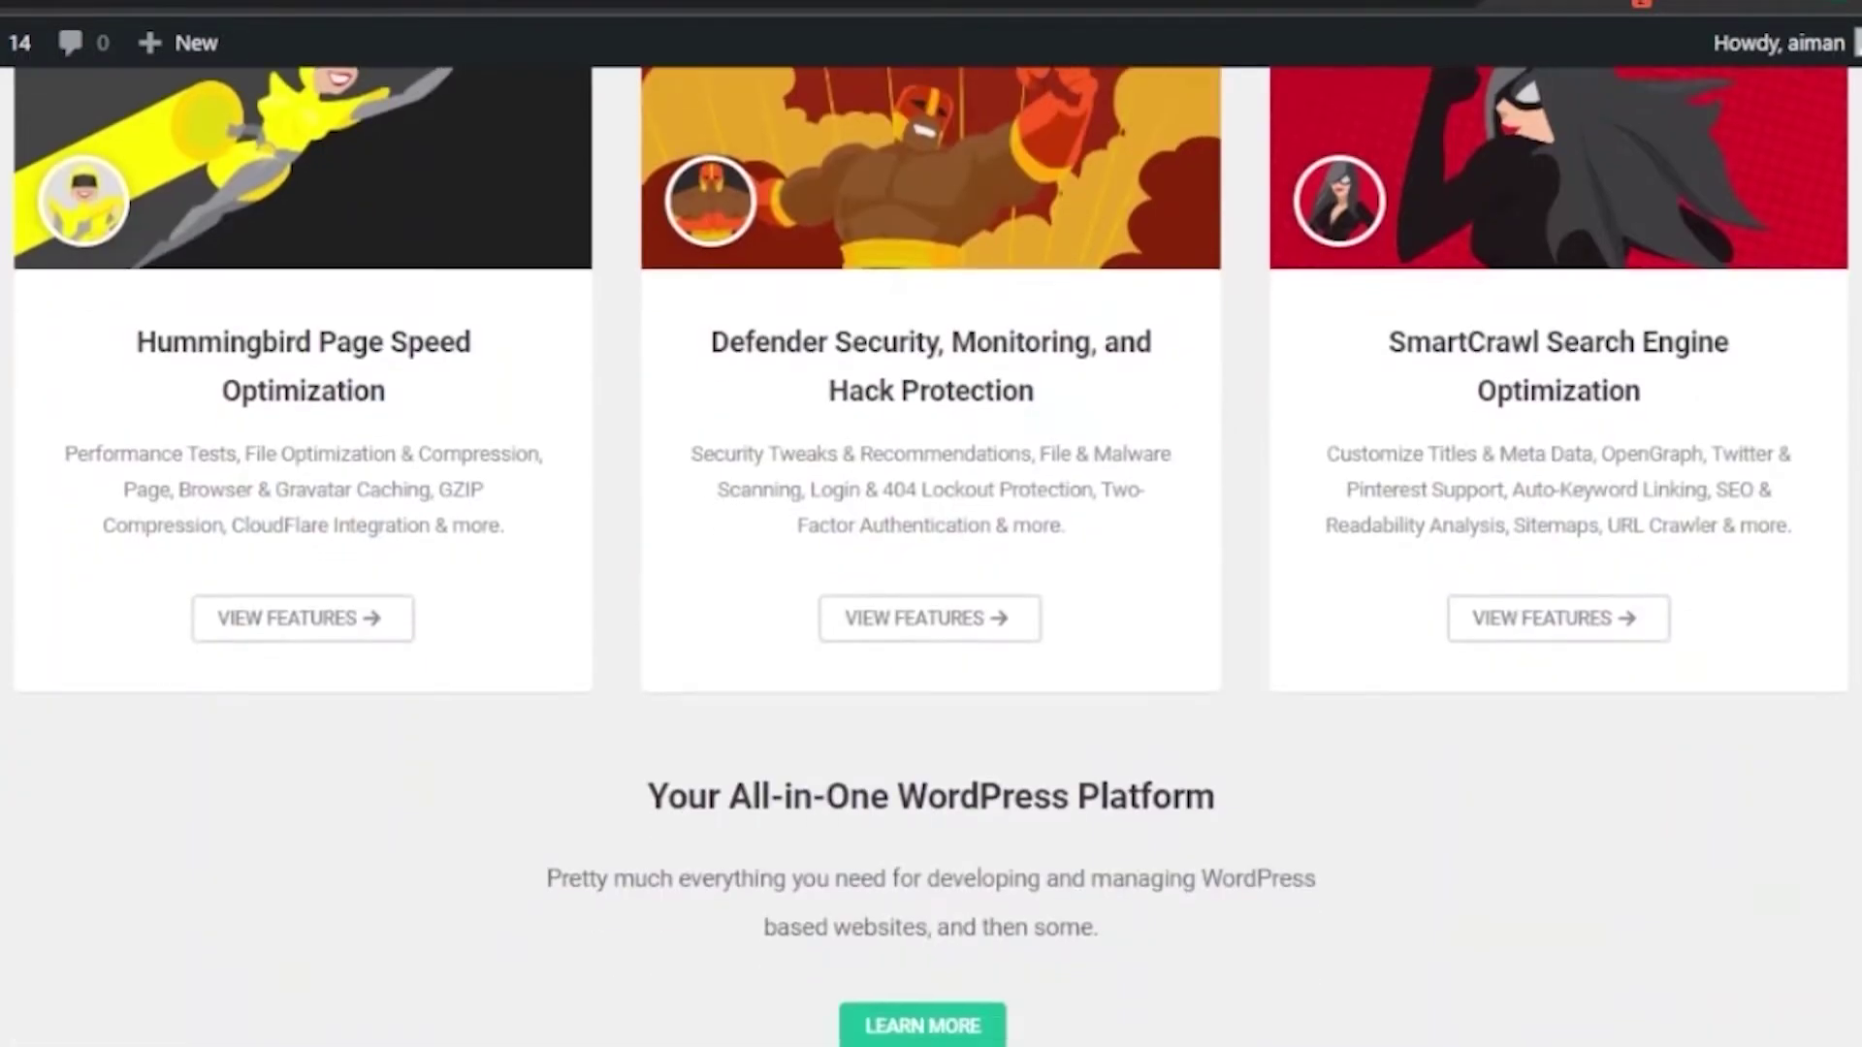
{"action": "scroll", "coordinate": [931, 556], "scroll_direction": "up", "scroll_amount": 20}
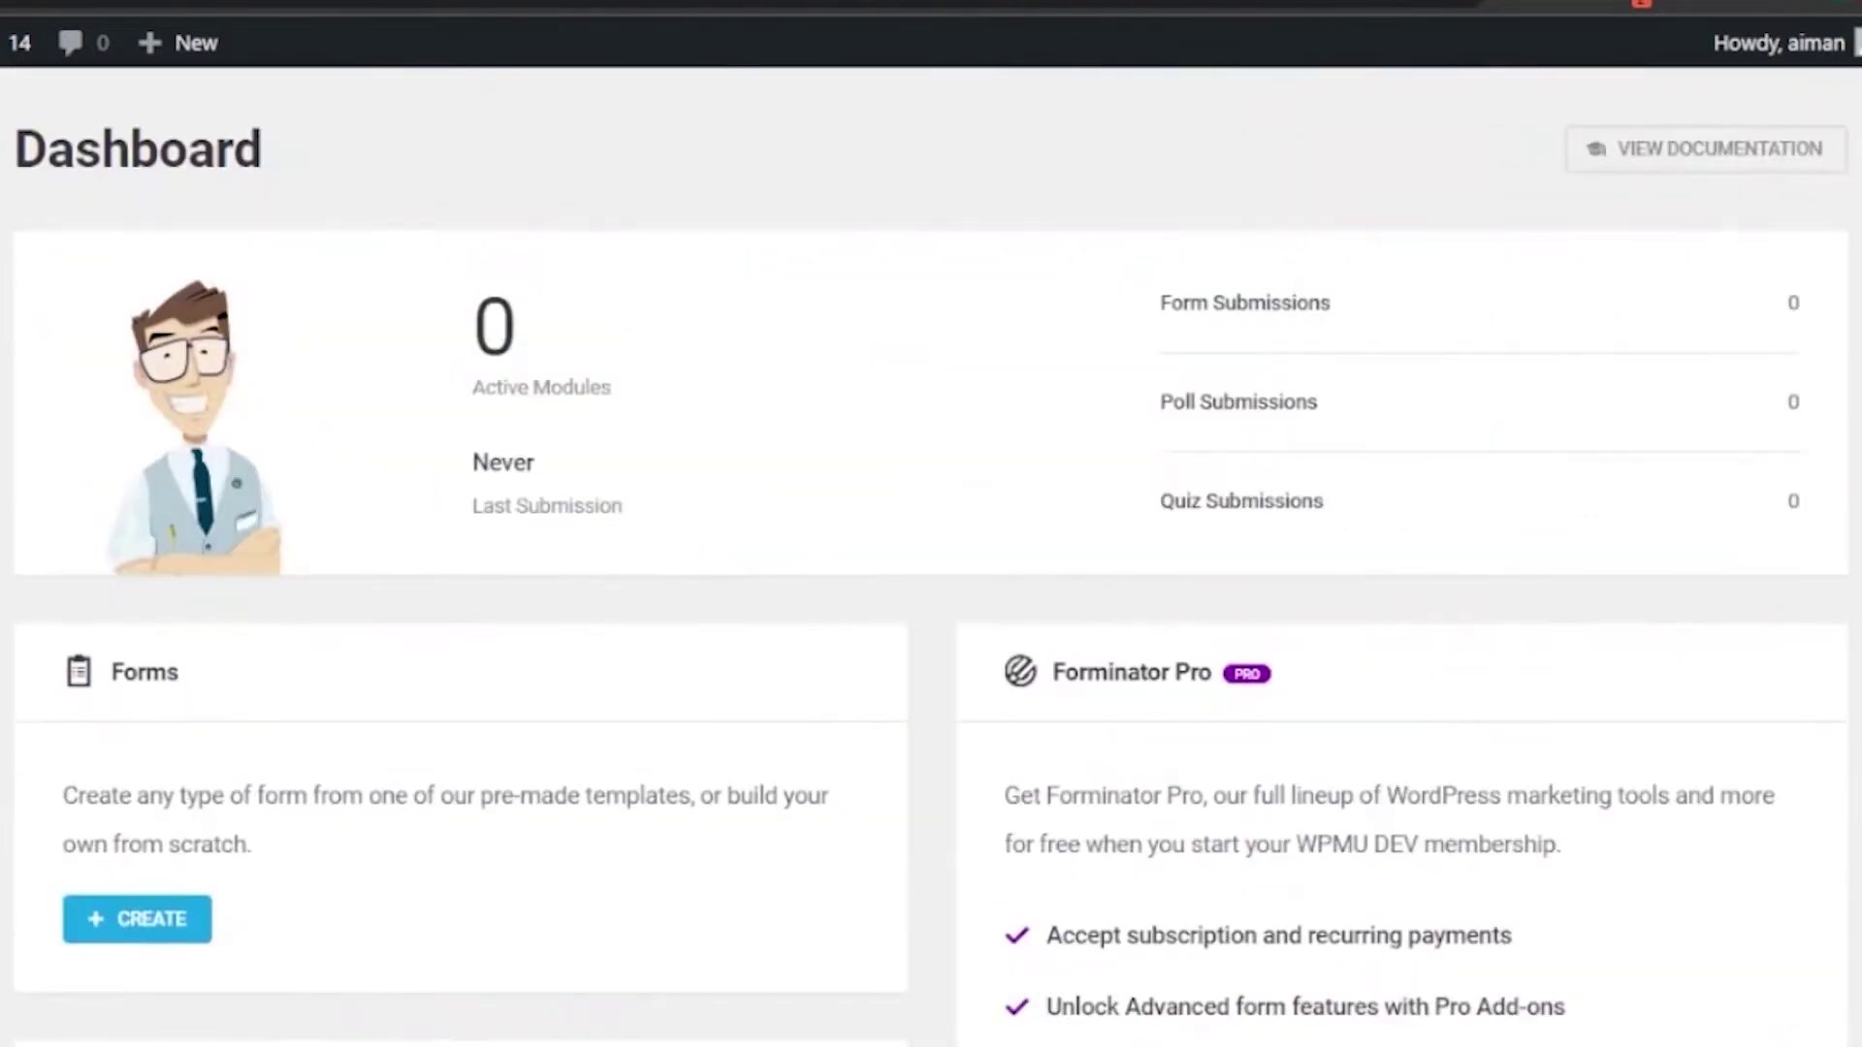
Step: Create a new Forminator form from the Blank template and name it "test form"
{"action": "scroll", "coordinate": [931, 556], "scroll_direction": "down", "scroll_amount": 5}
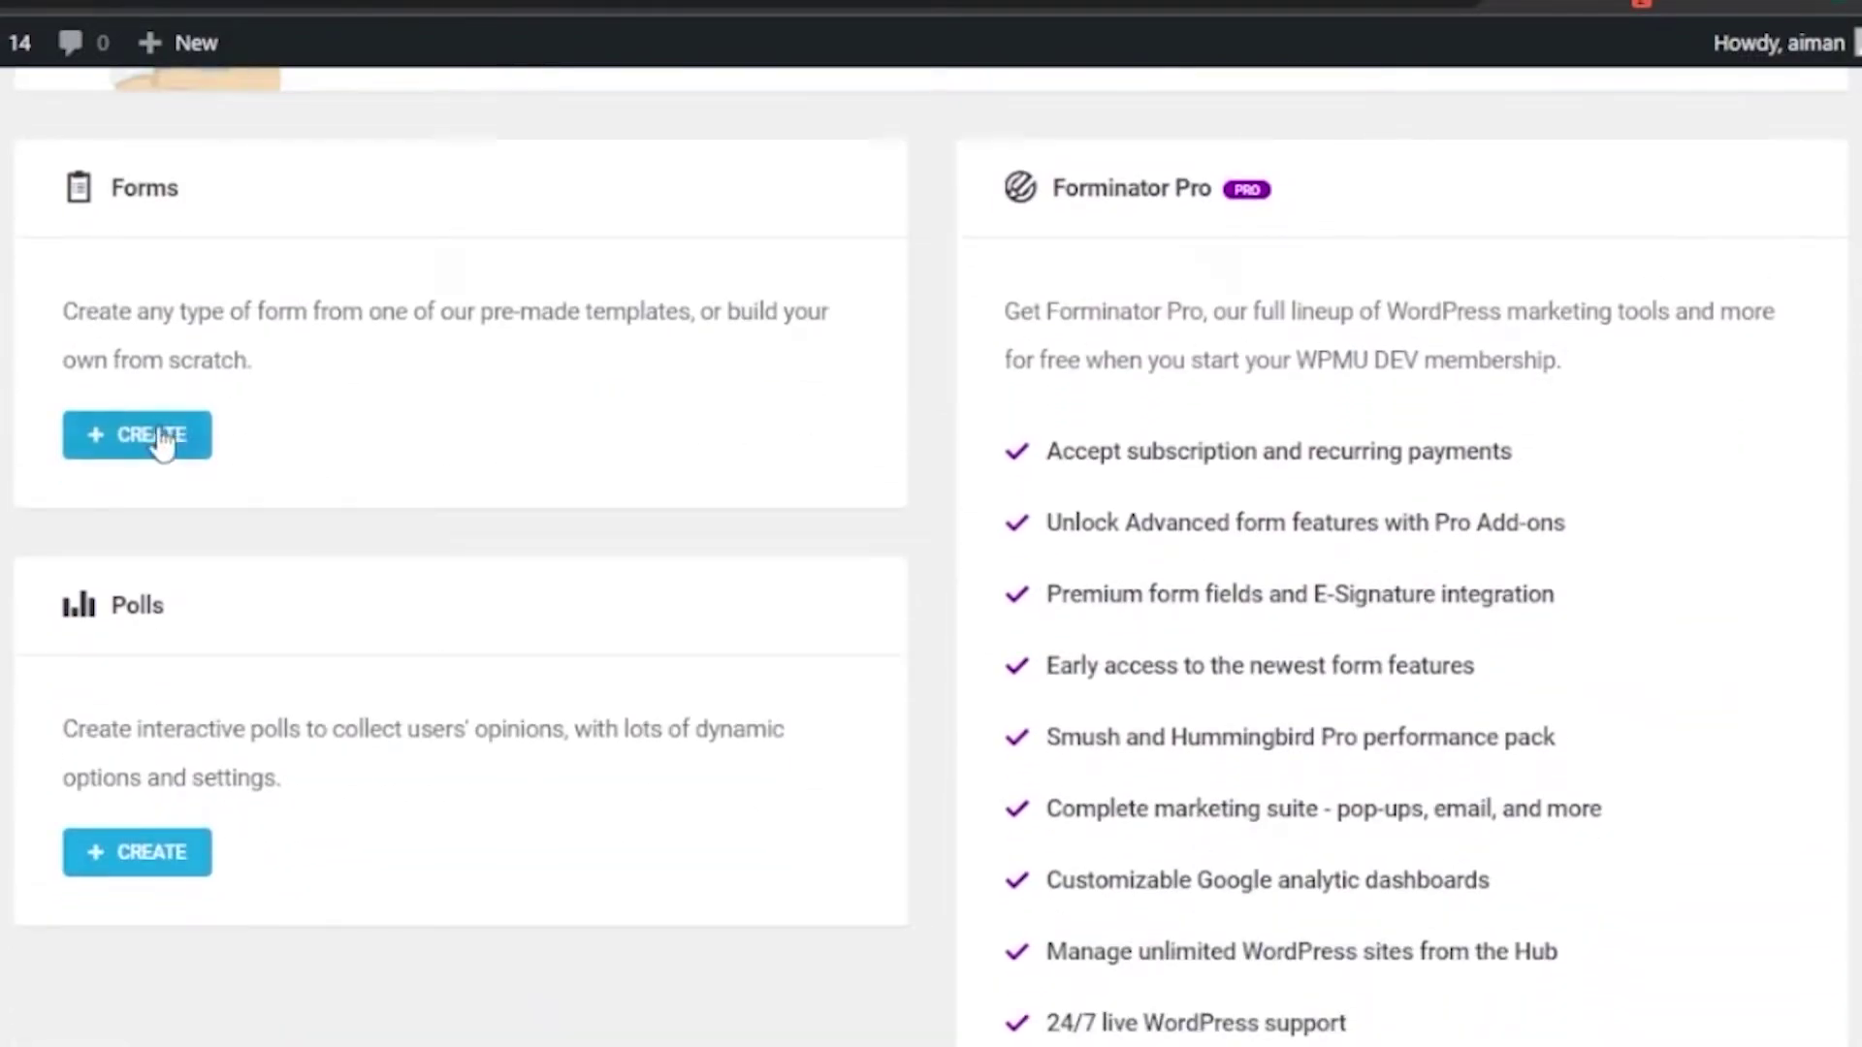
{"action": "left_click", "coordinate": [158, 444]}
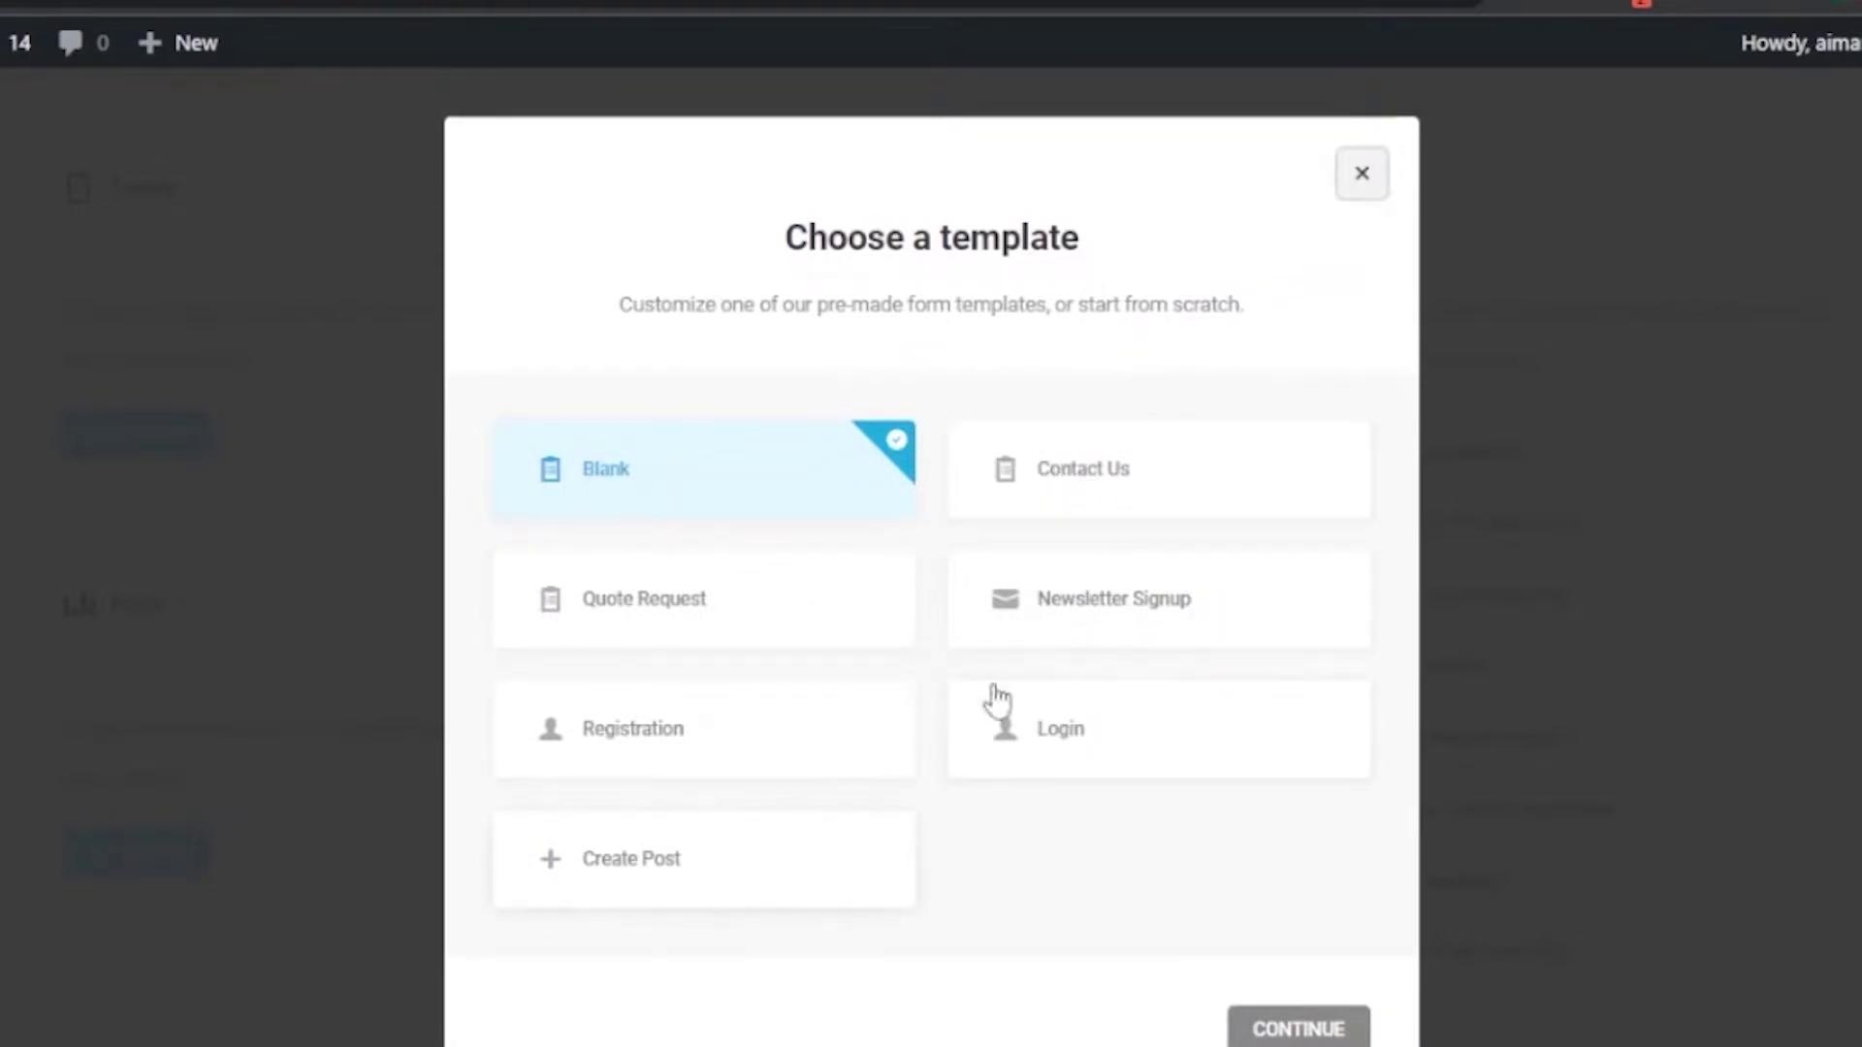
{"action": "left_click", "coordinate": [1296, 1033]}
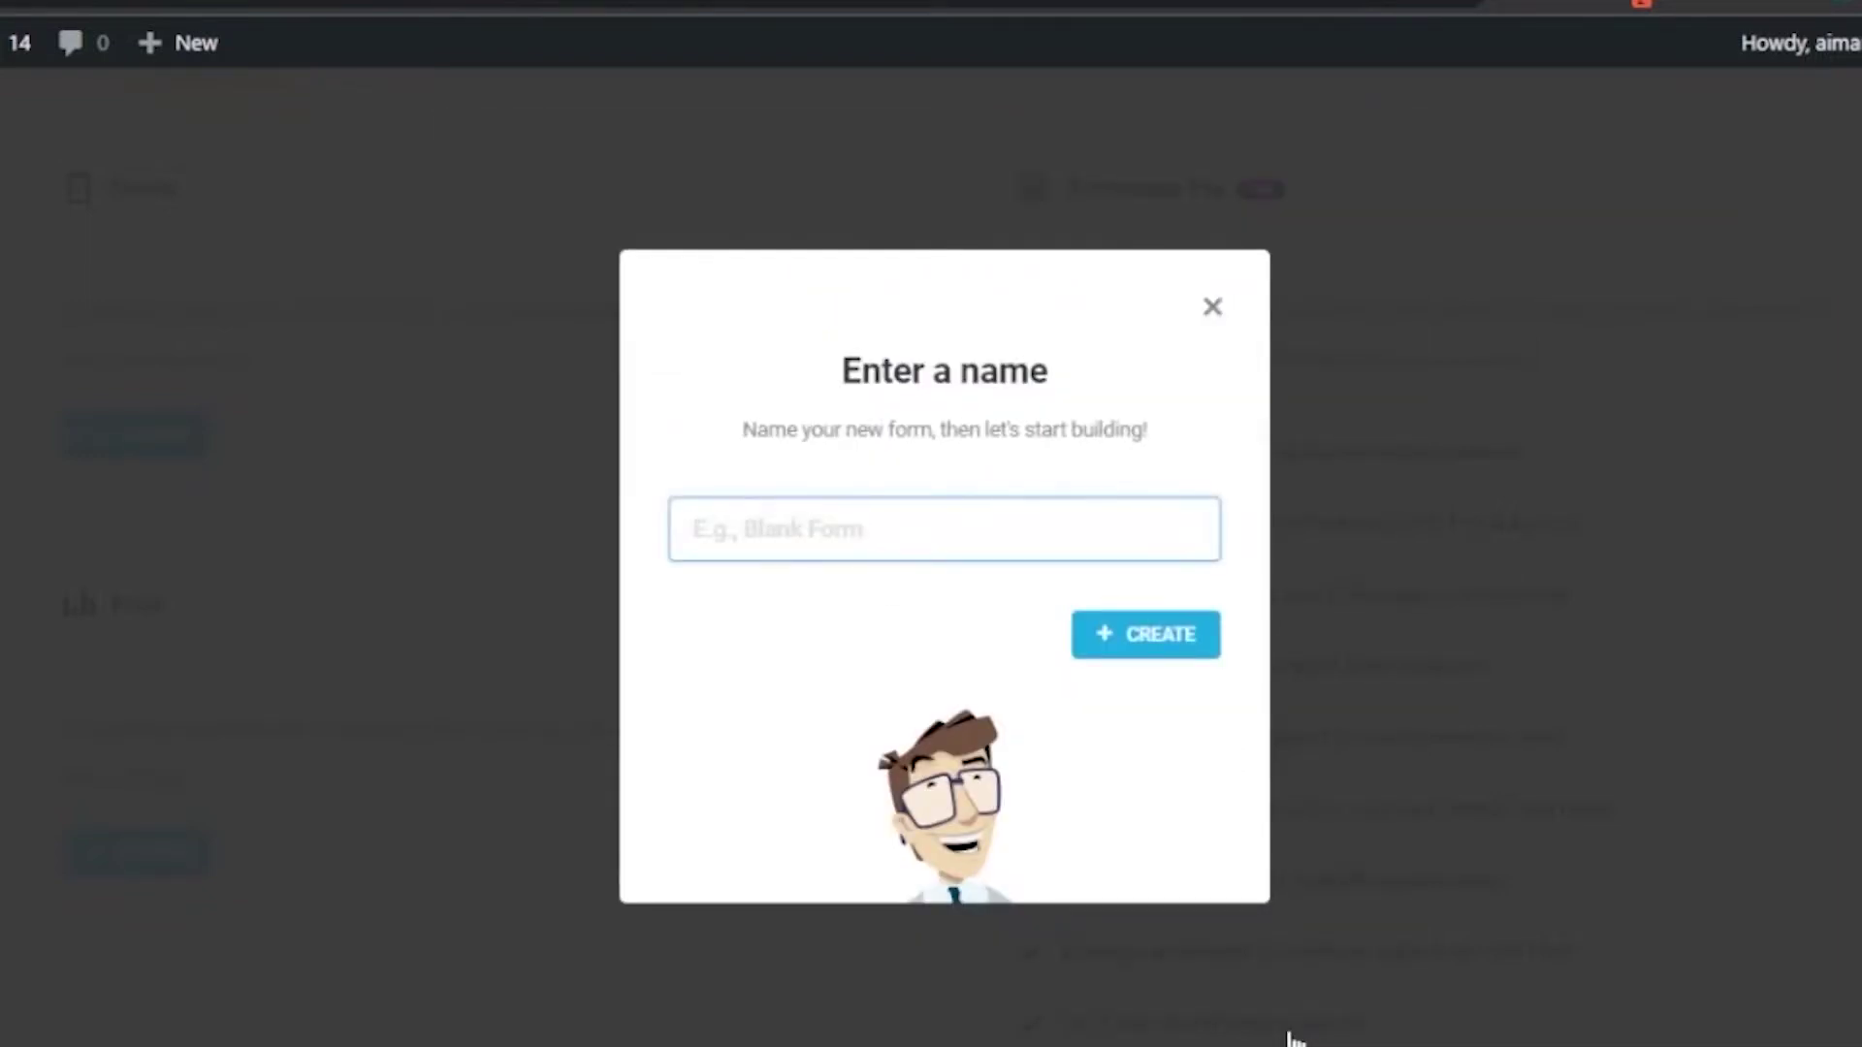
{"action": "type", "text": "test for"}
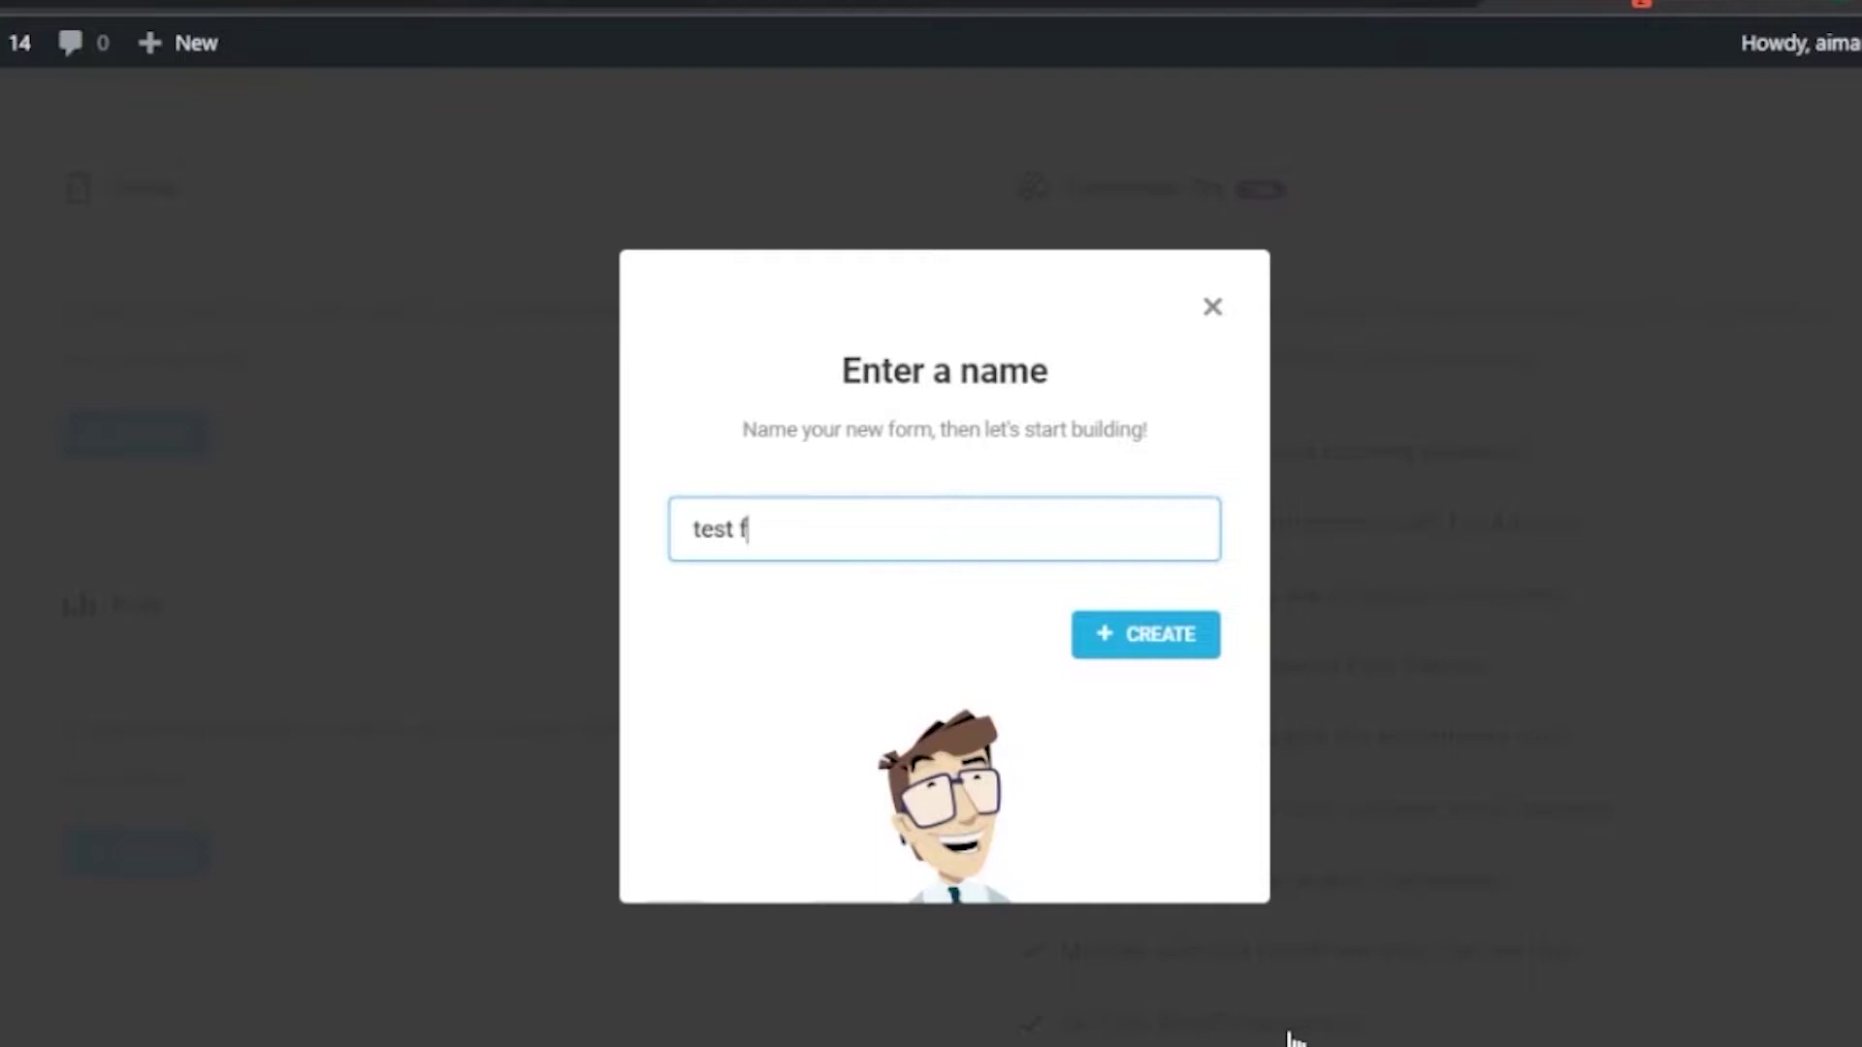
{"action": "type", "text": "m"}
{"action": "left_click", "coordinate": [1178, 639]}
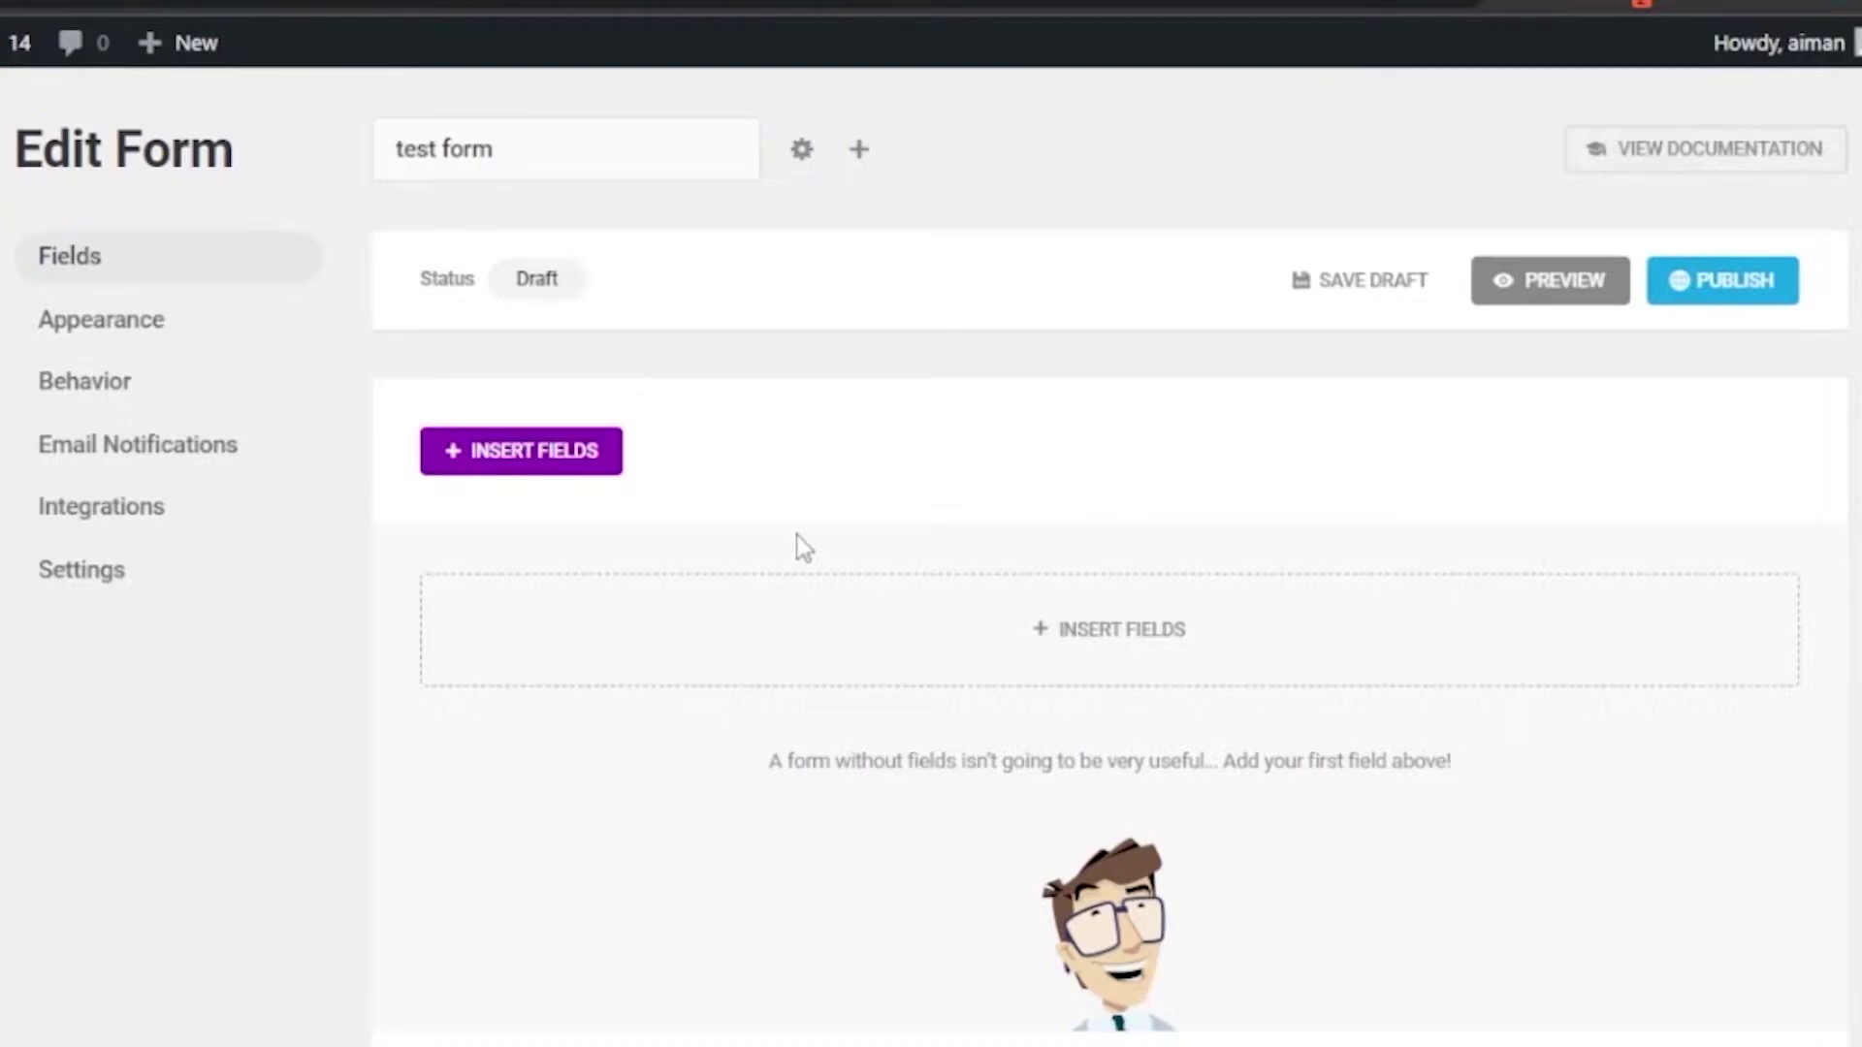
Step: Insert Name, Email, Phone and File Upload fields into the empty form
{"action": "scroll", "coordinate": [1679, 491], "scroll_direction": "down", "scroll_amount": 5}
{"action": "scroll", "coordinate": [1679, 491], "scroll_direction": "up", "scroll_amount": 5}
{"action": "left_click", "coordinate": [539, 472]}
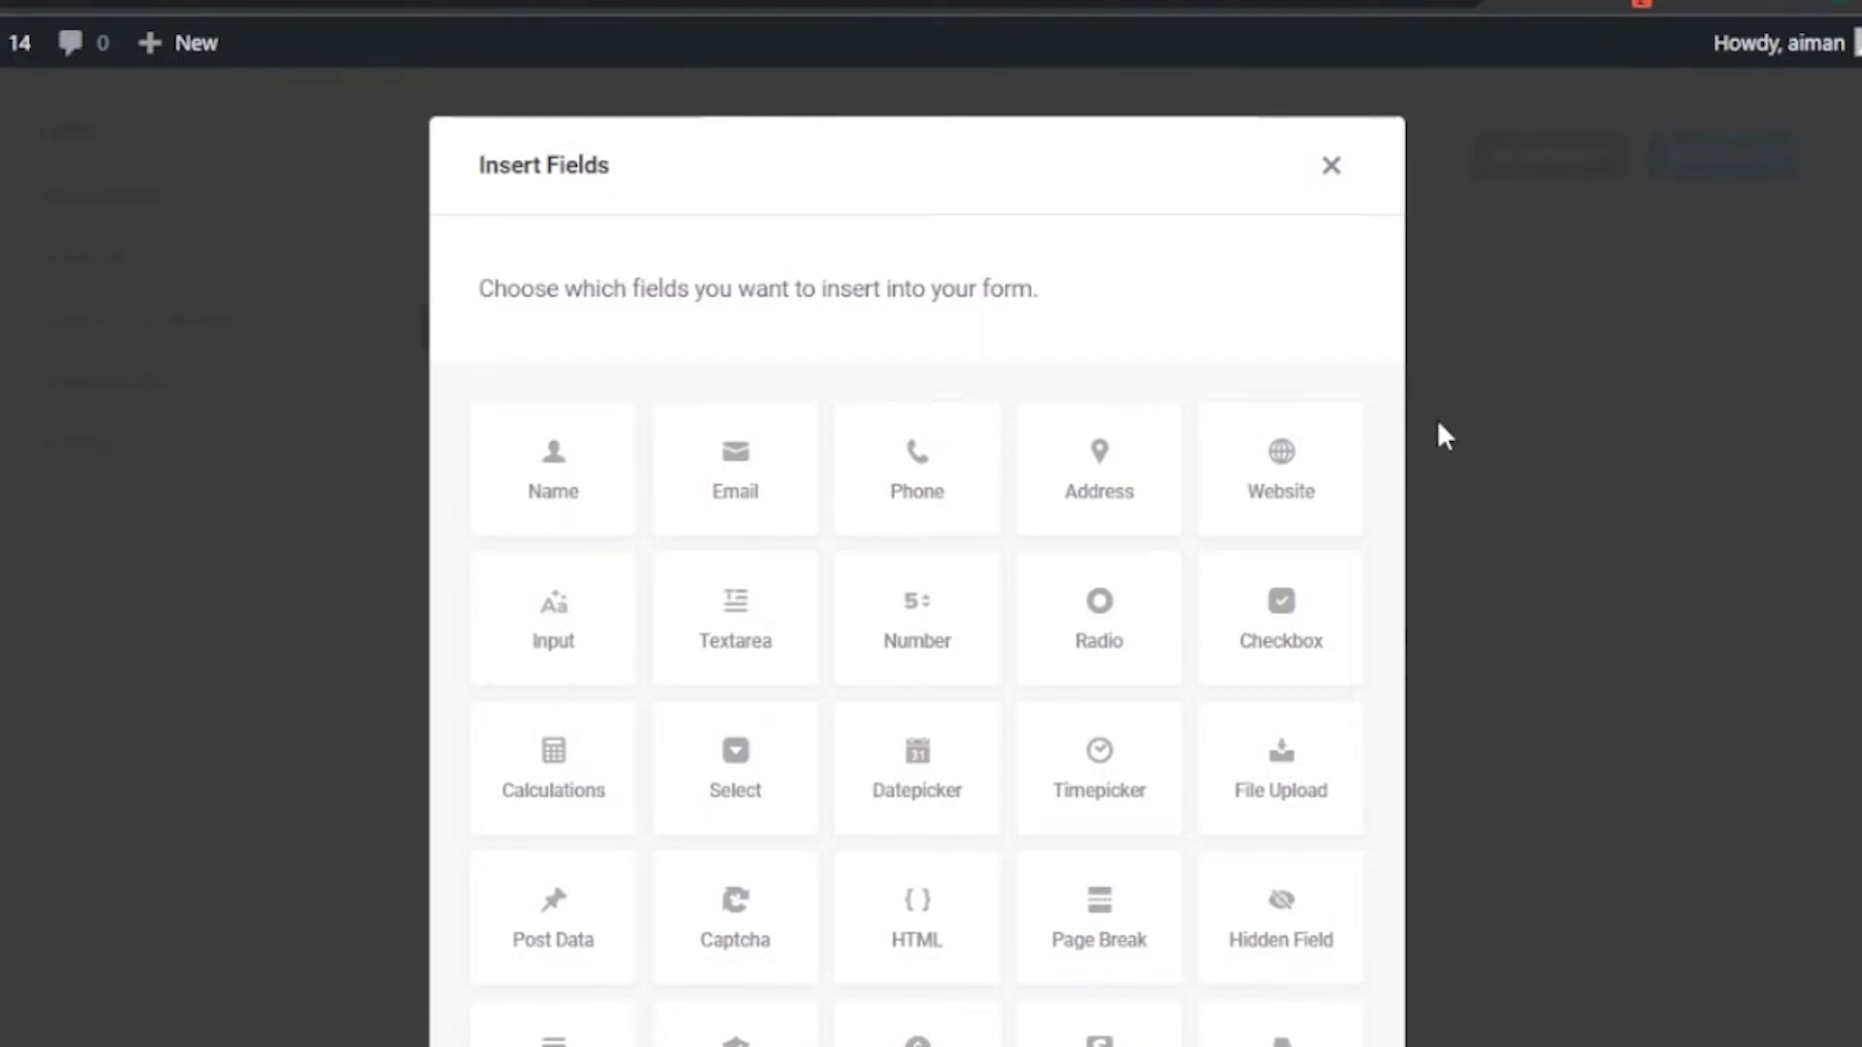
{"action": "scroll", "coordinate": [916, 582], "scroll_direction": "down", "scroll_amount": 2}
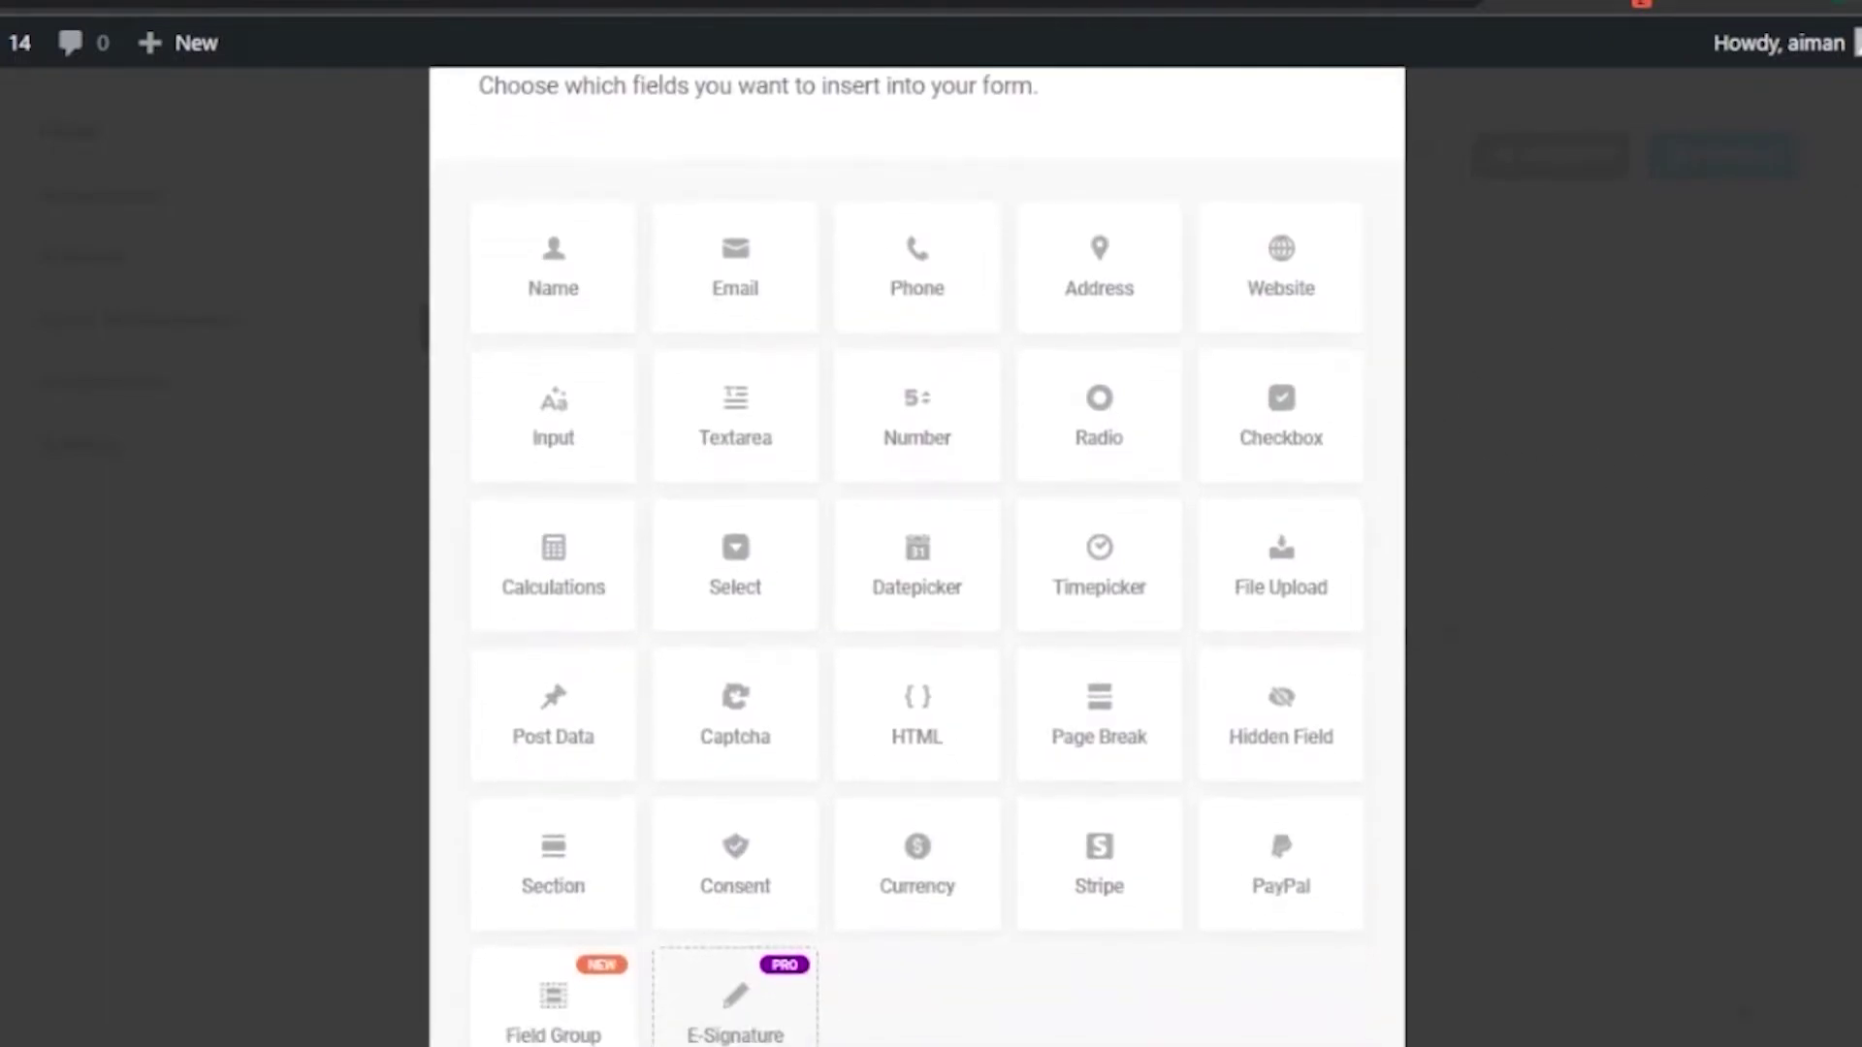
{"action": "left_click", "coordinate": [587, 267]}
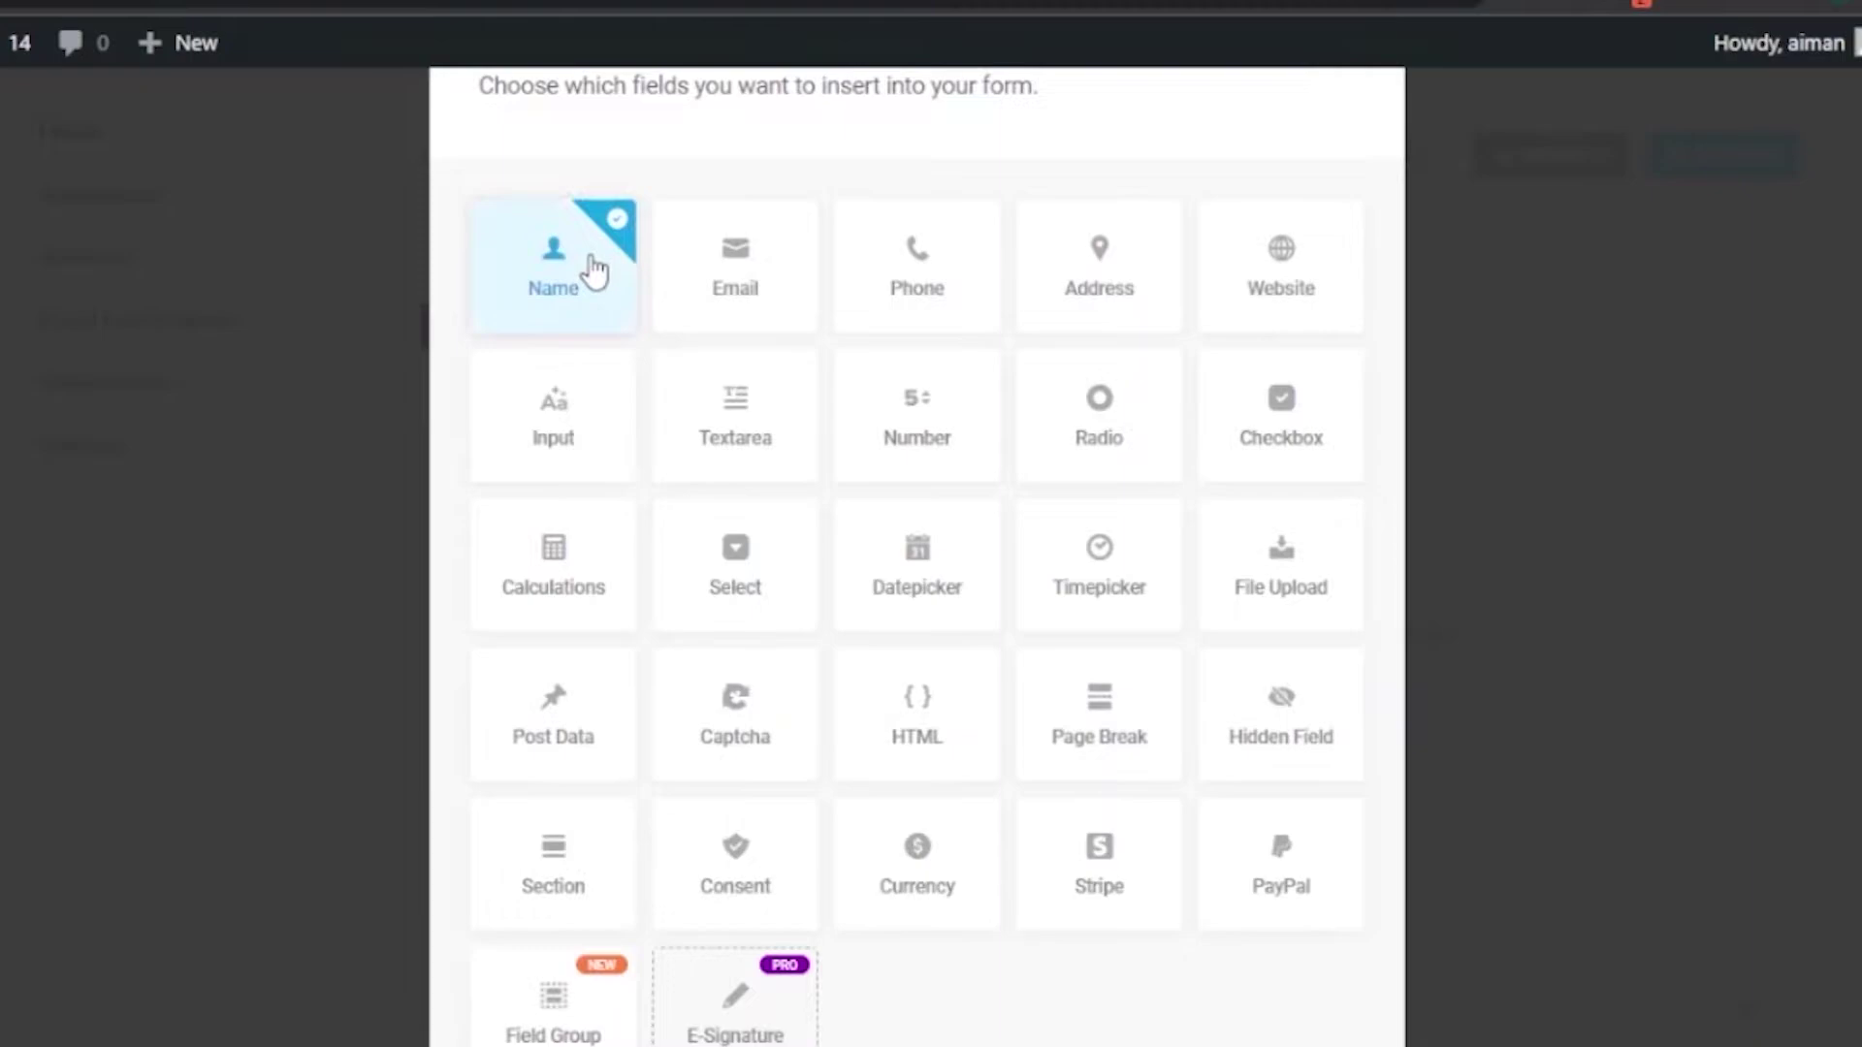
{"action": "left_click", "coordinate": [747, 271]}
{"action": "left_click", "coordinate": [872, 277]}
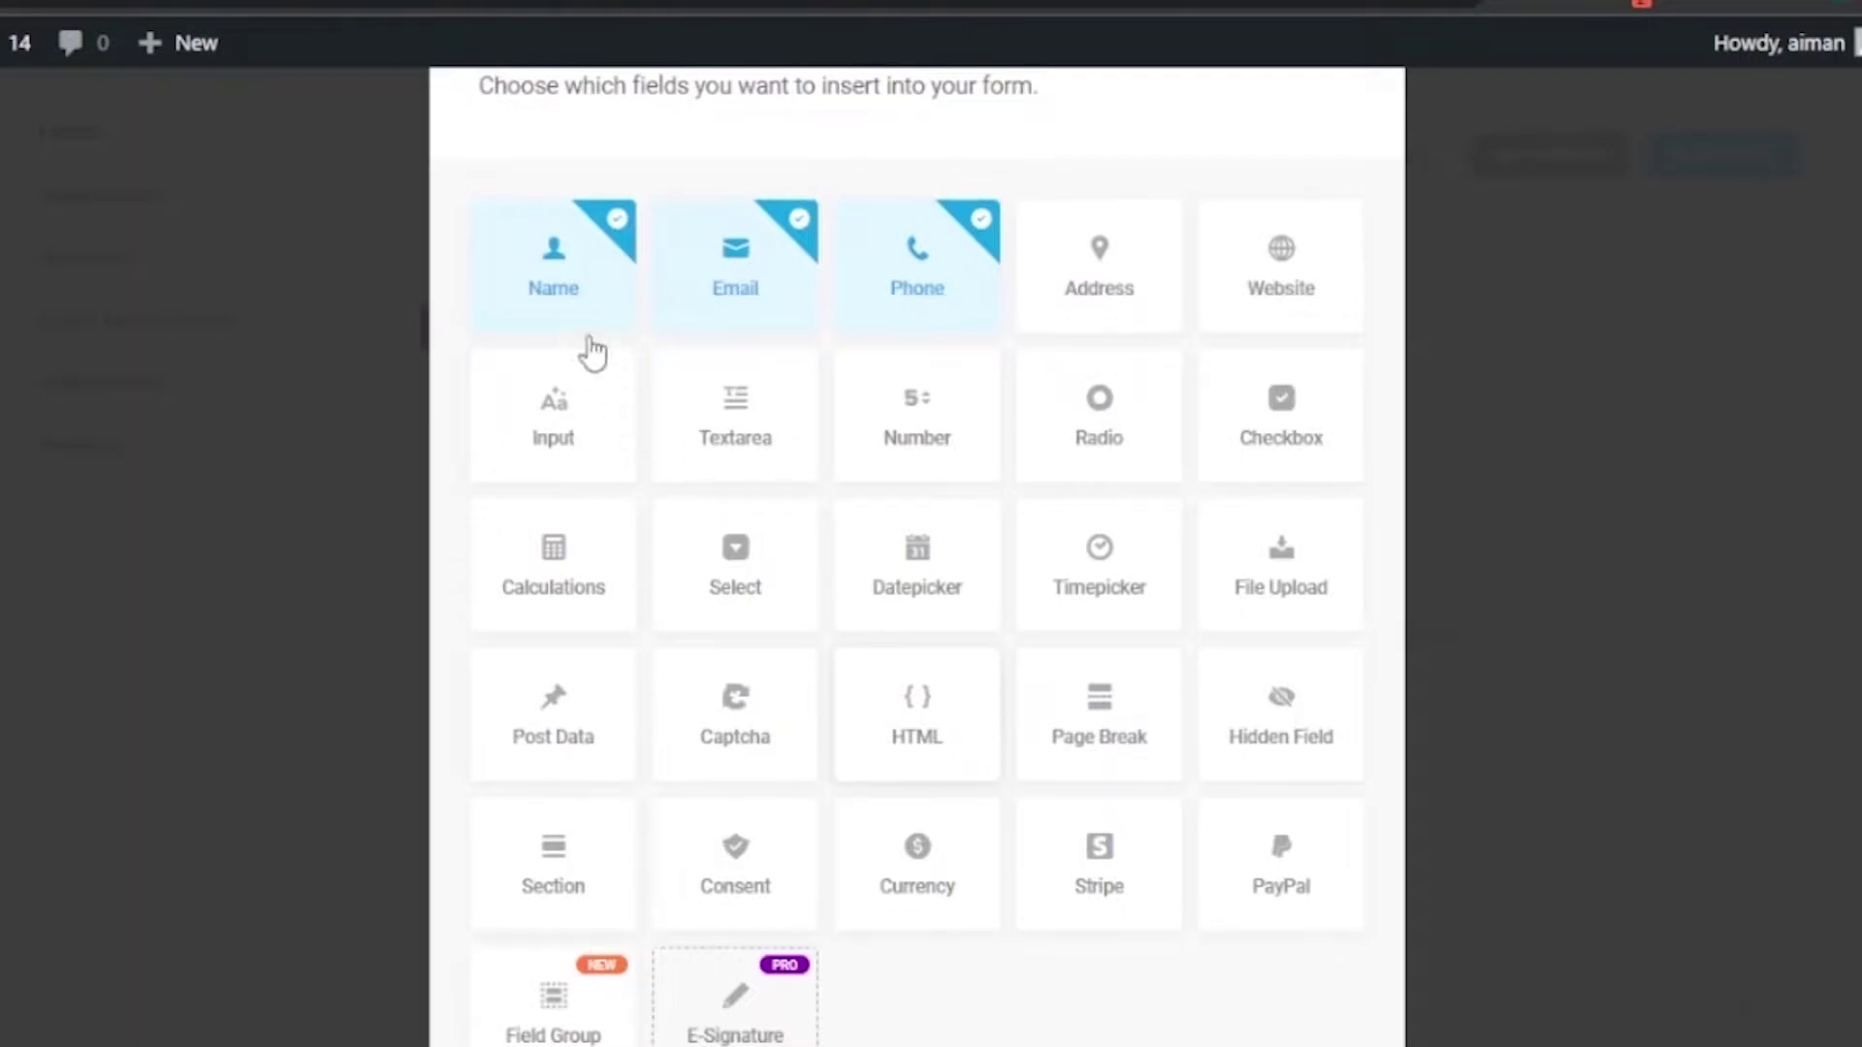
{"action": "left_click", "coordinate": [1290, 591]}
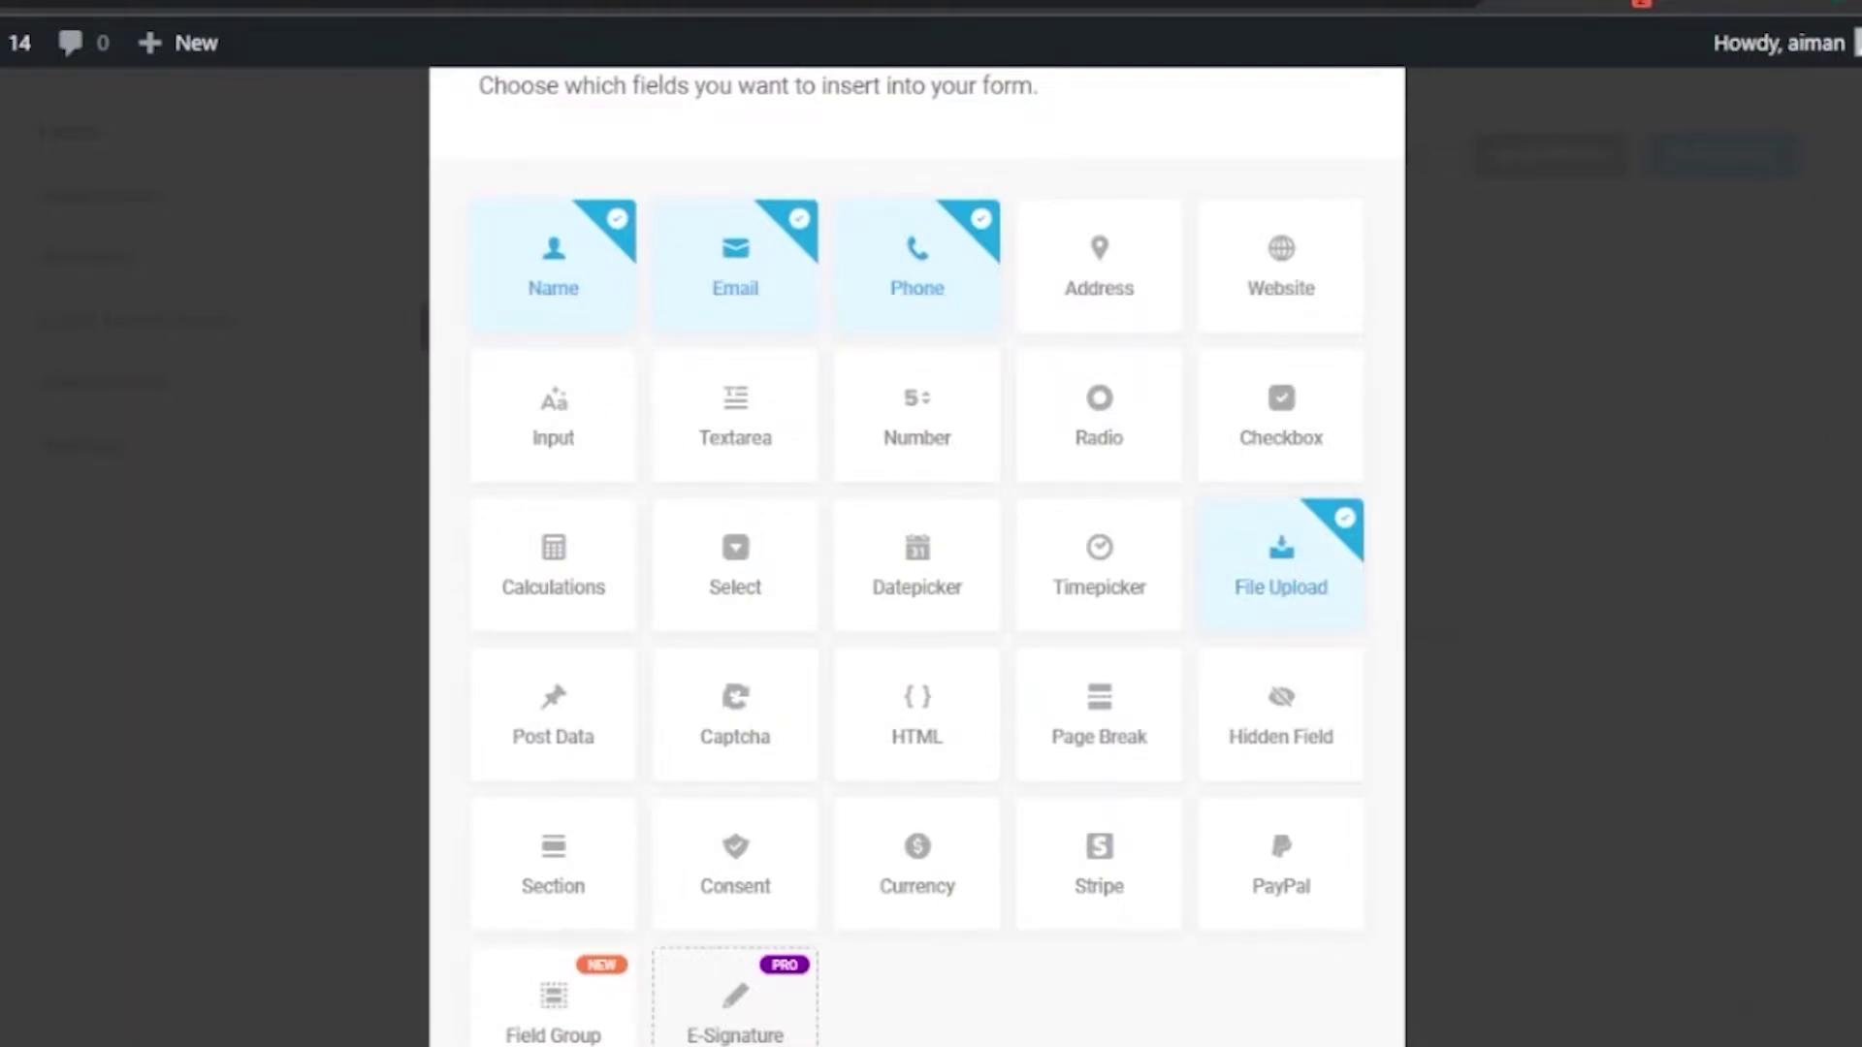
{"action": "scroll", "coordinate": [916, 553], "scroll_direction": "down", "scroll_amount": 3}
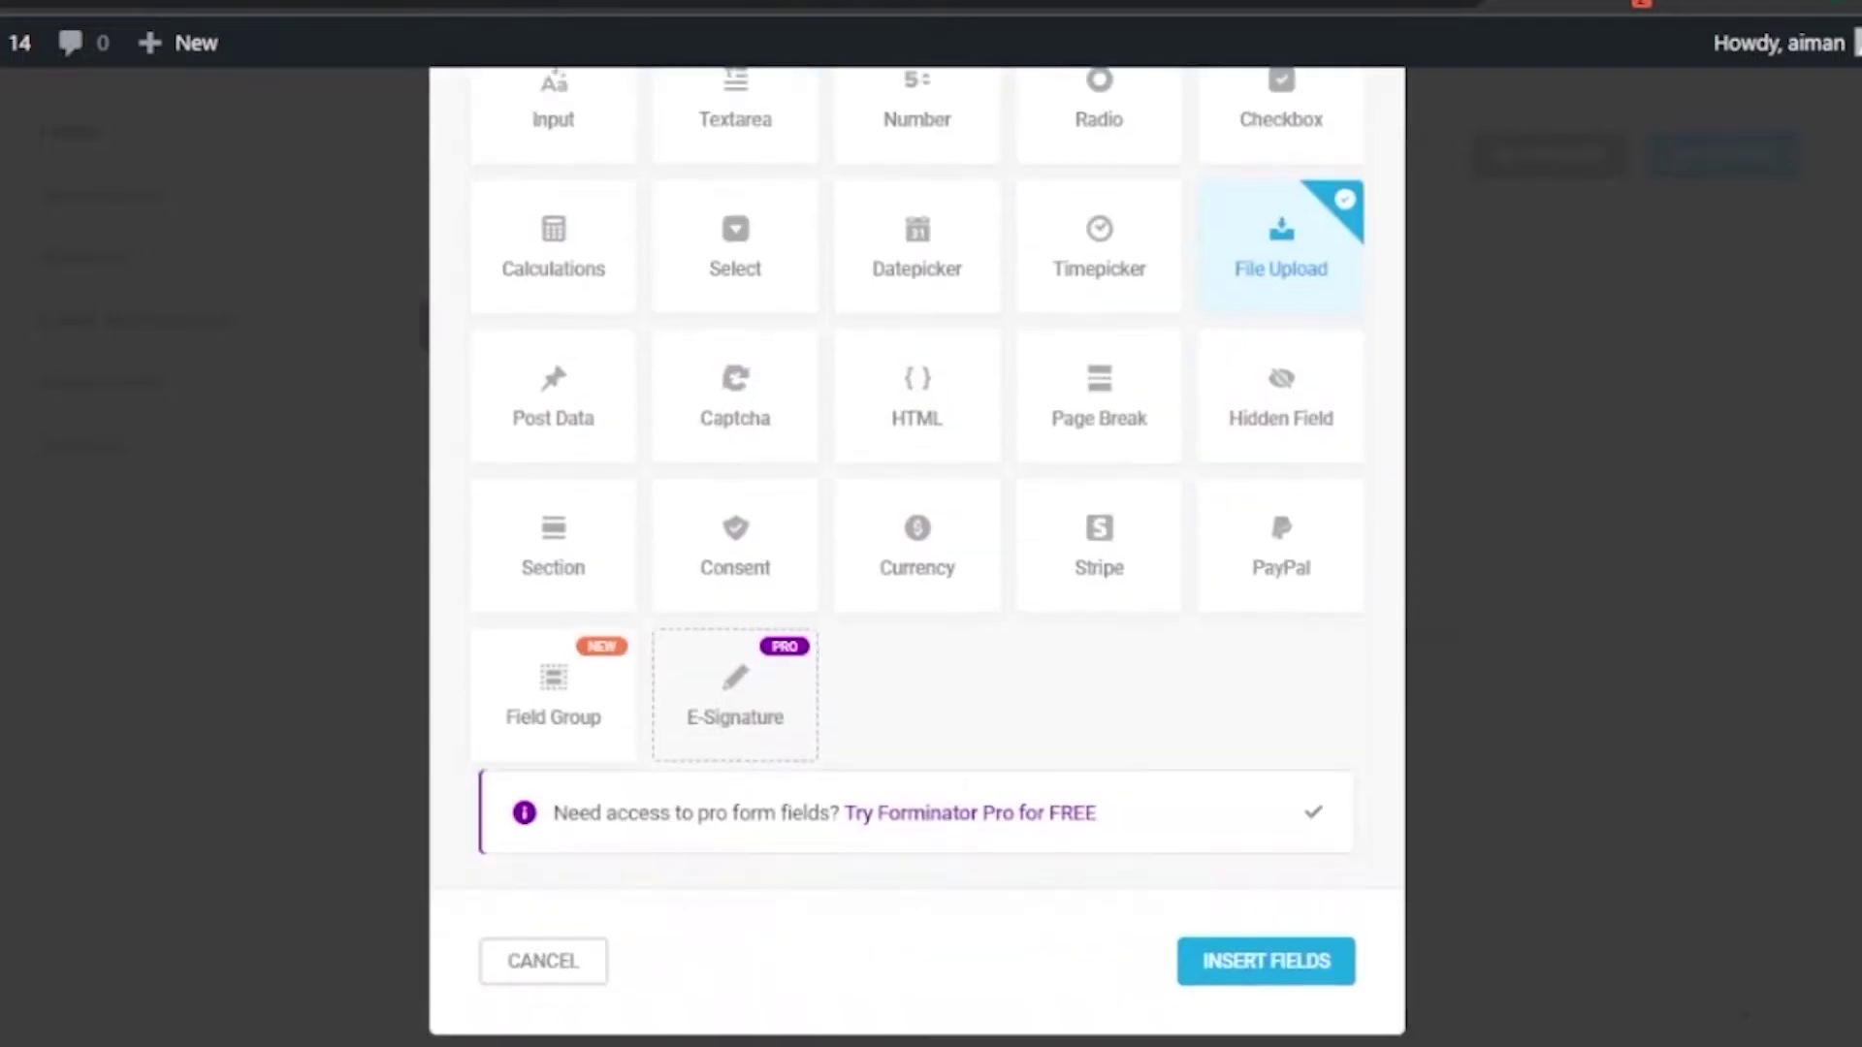
{"action": "left_click", "coordinate": [1266, 962]}
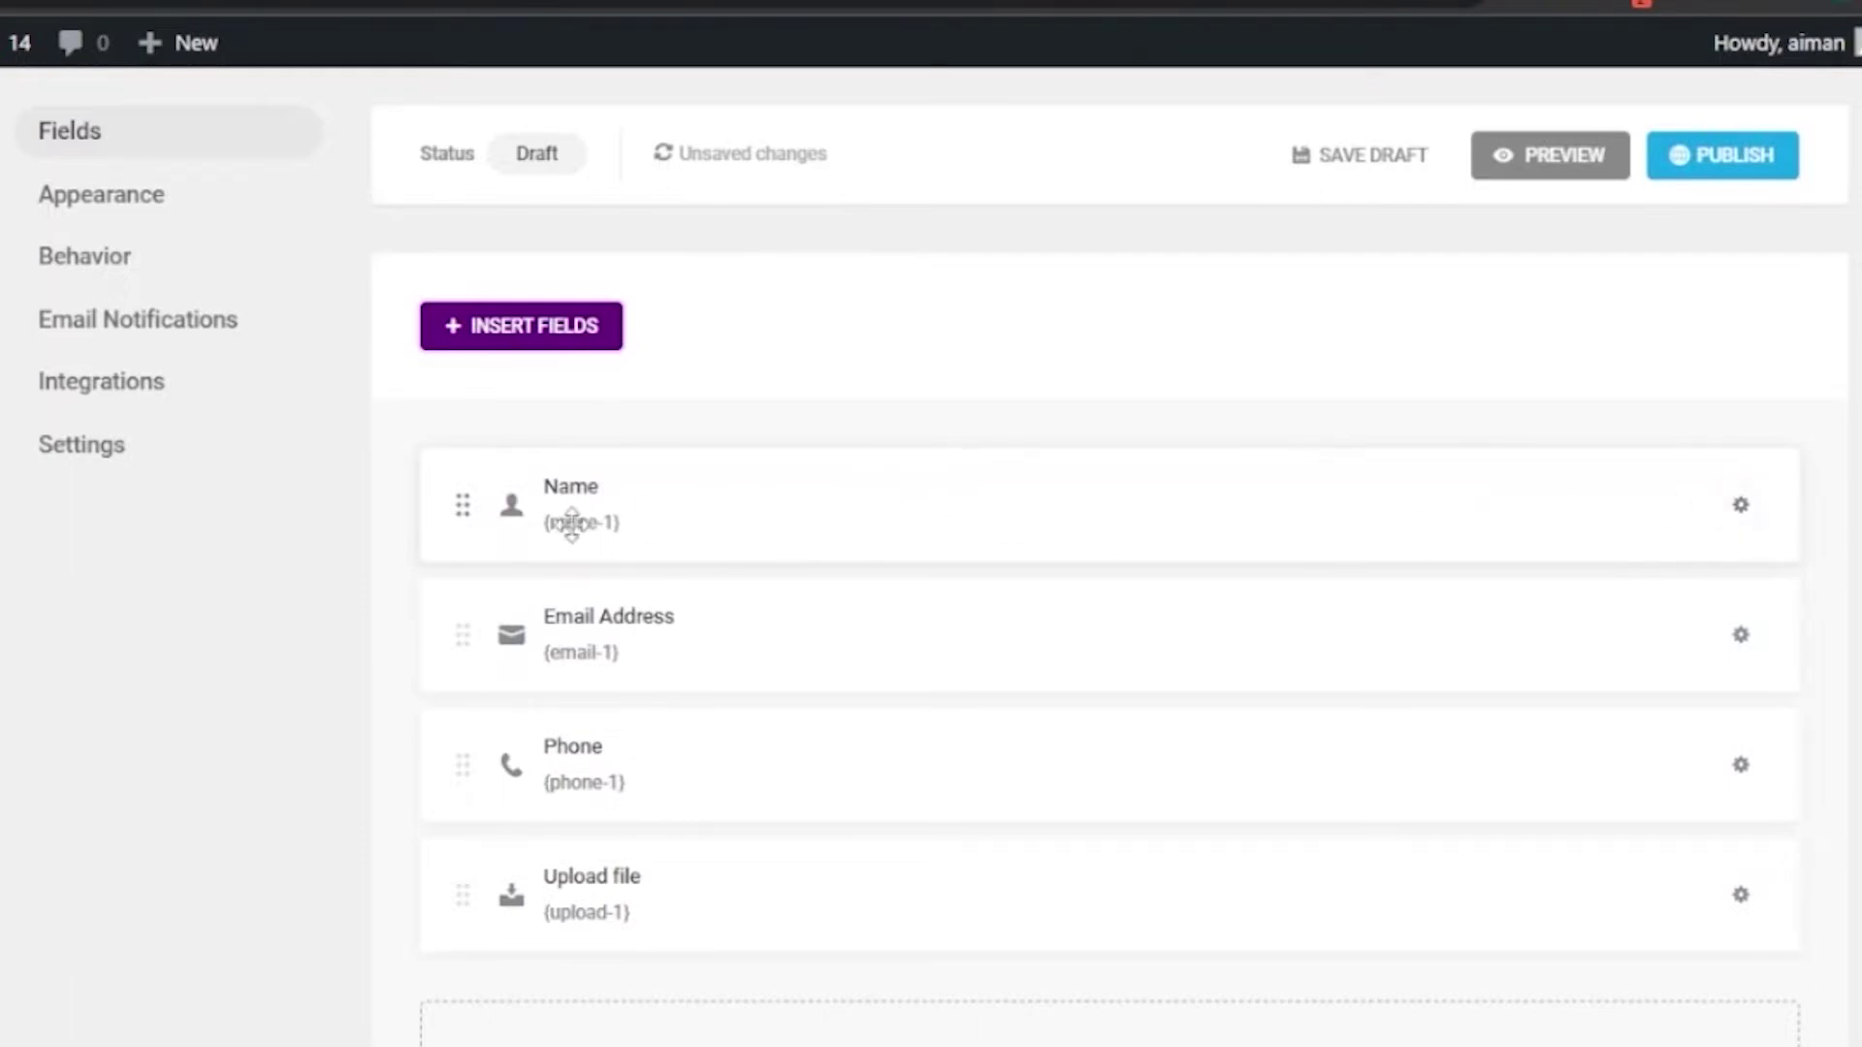
Step: Review the label options of the form's Name field and make the field required
{"action": "left_click", "coordinate": [551, 492]}
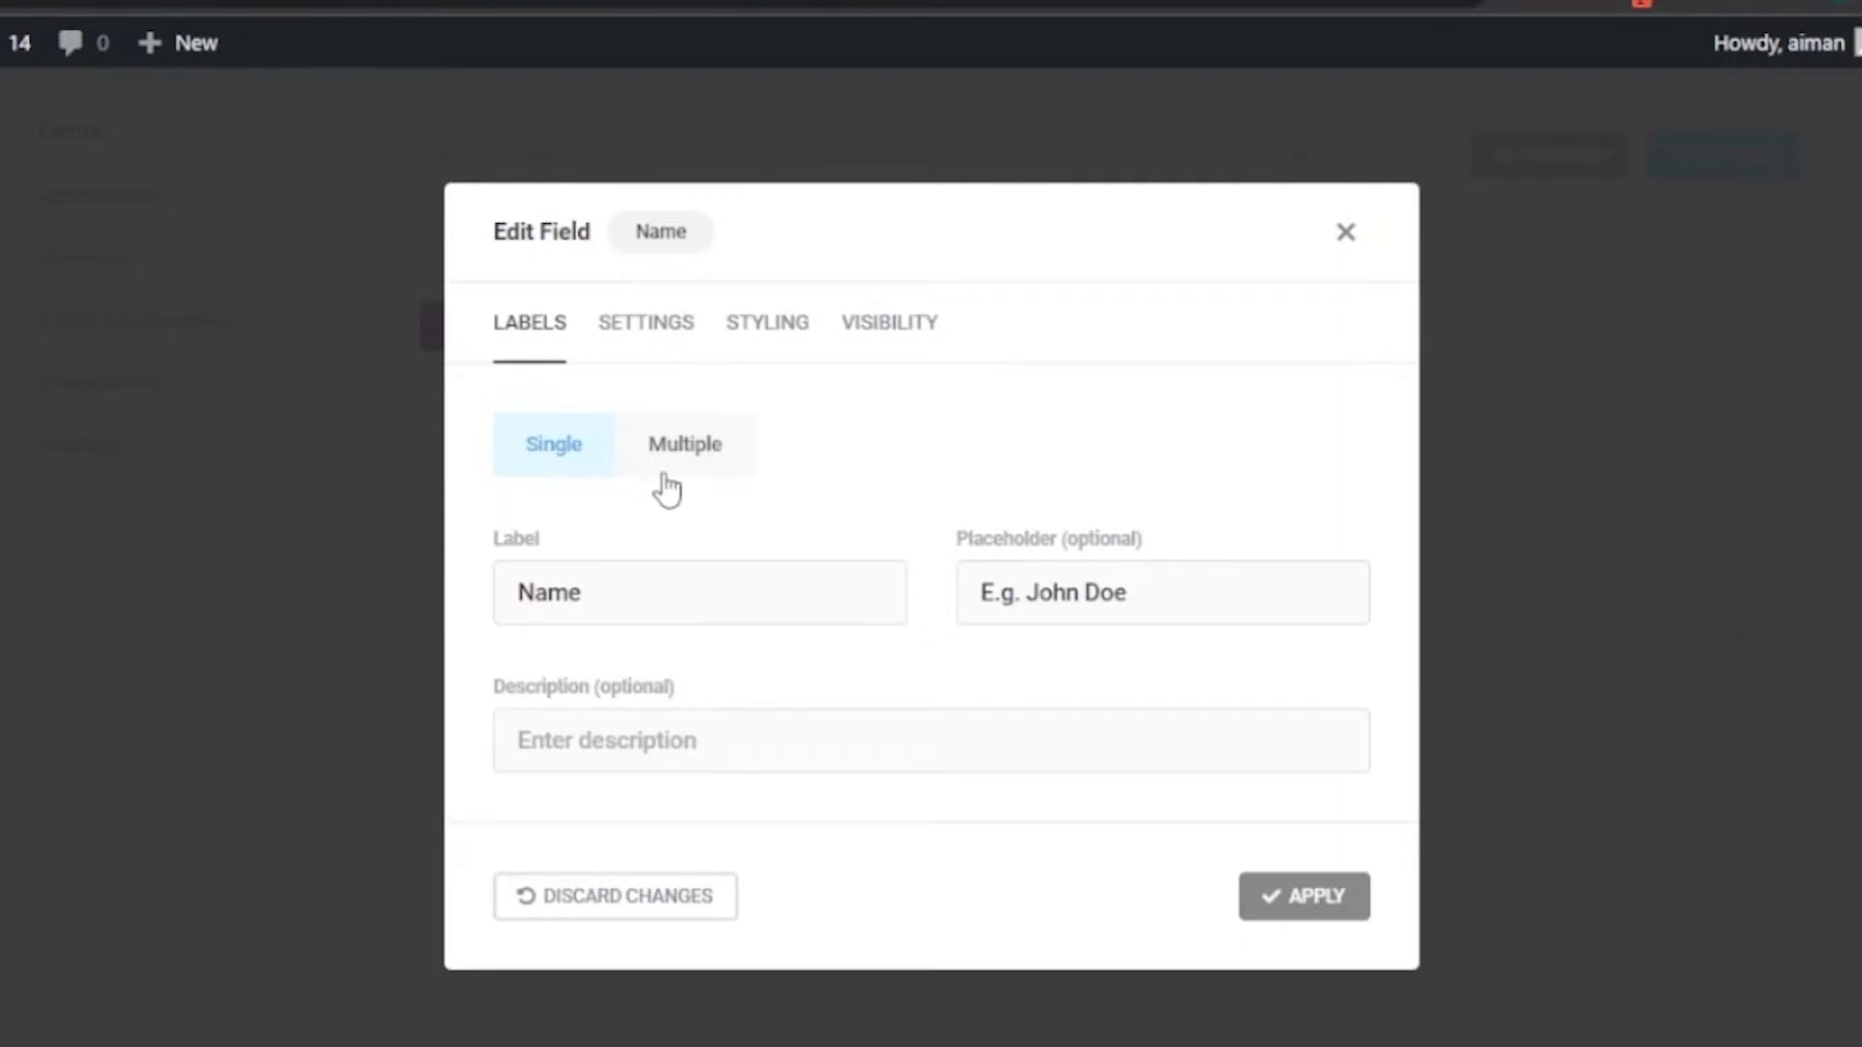
{"action": "left_click", "coordinate": [606, 594]}
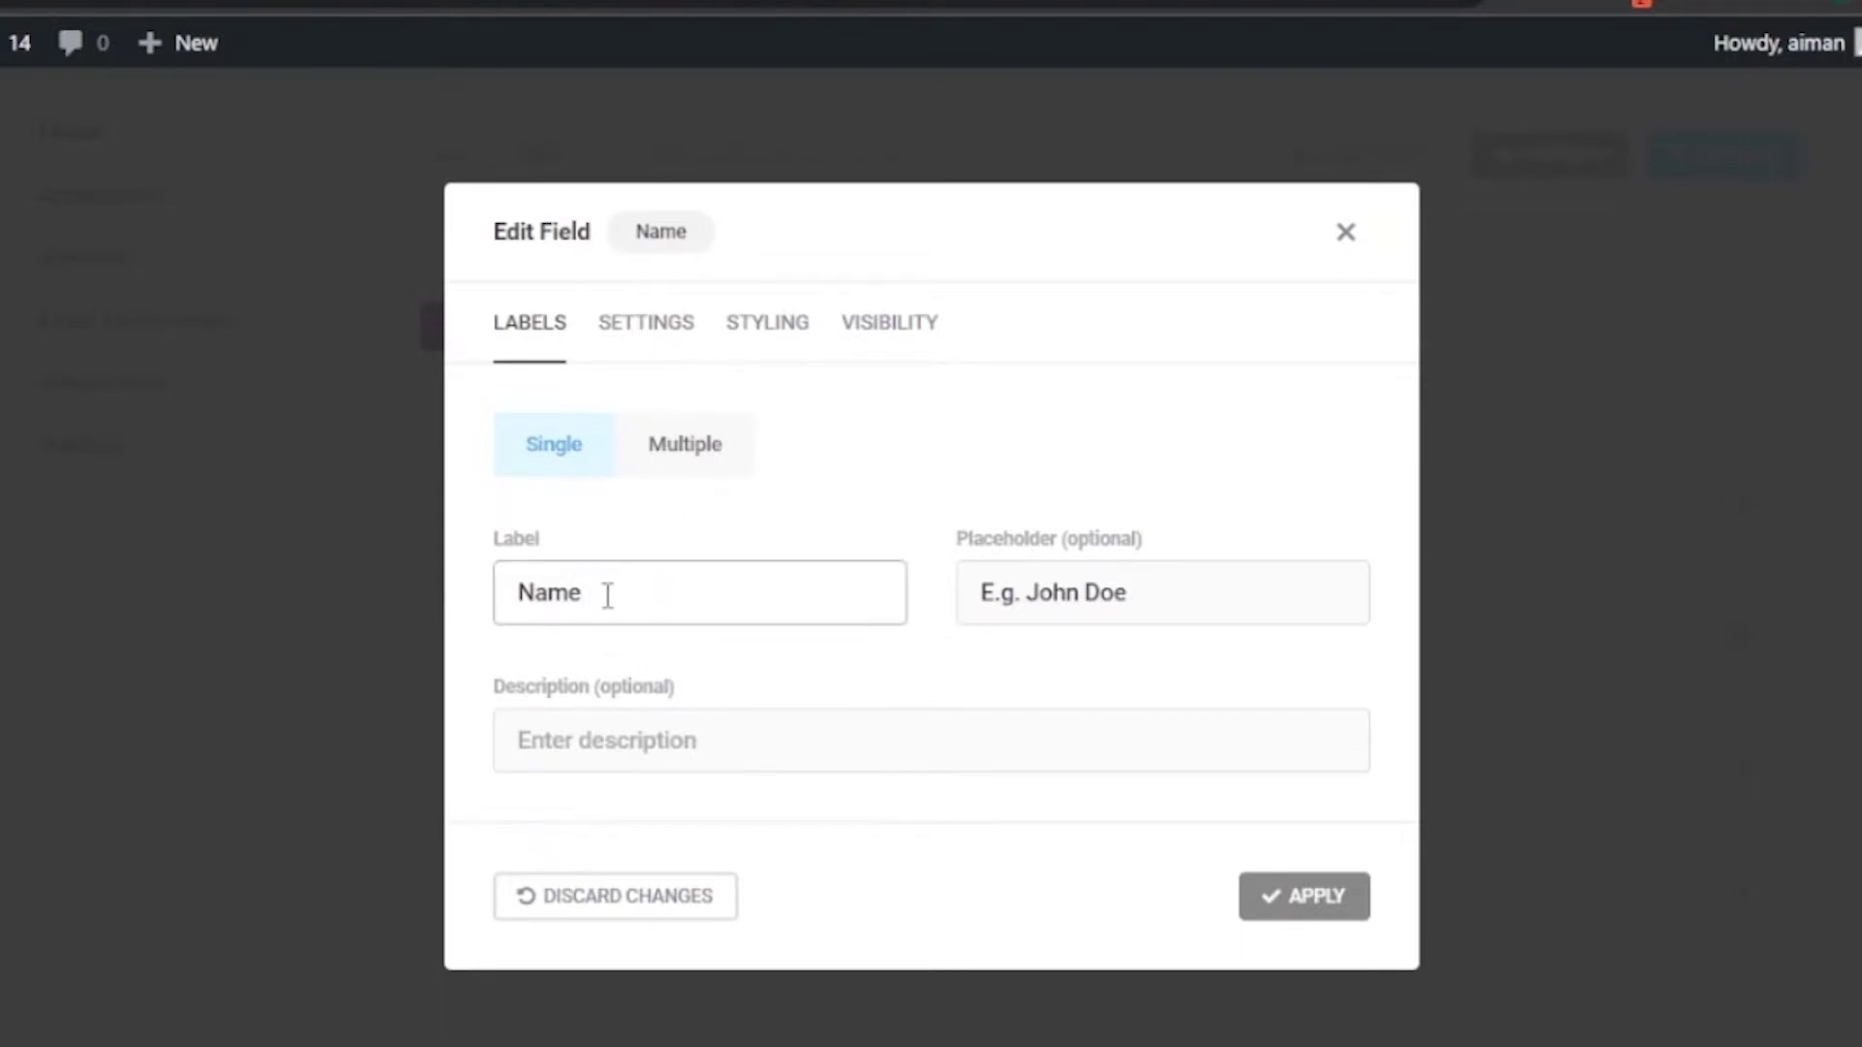
{"action": "left_click", "coordinate": [1074, 555]}
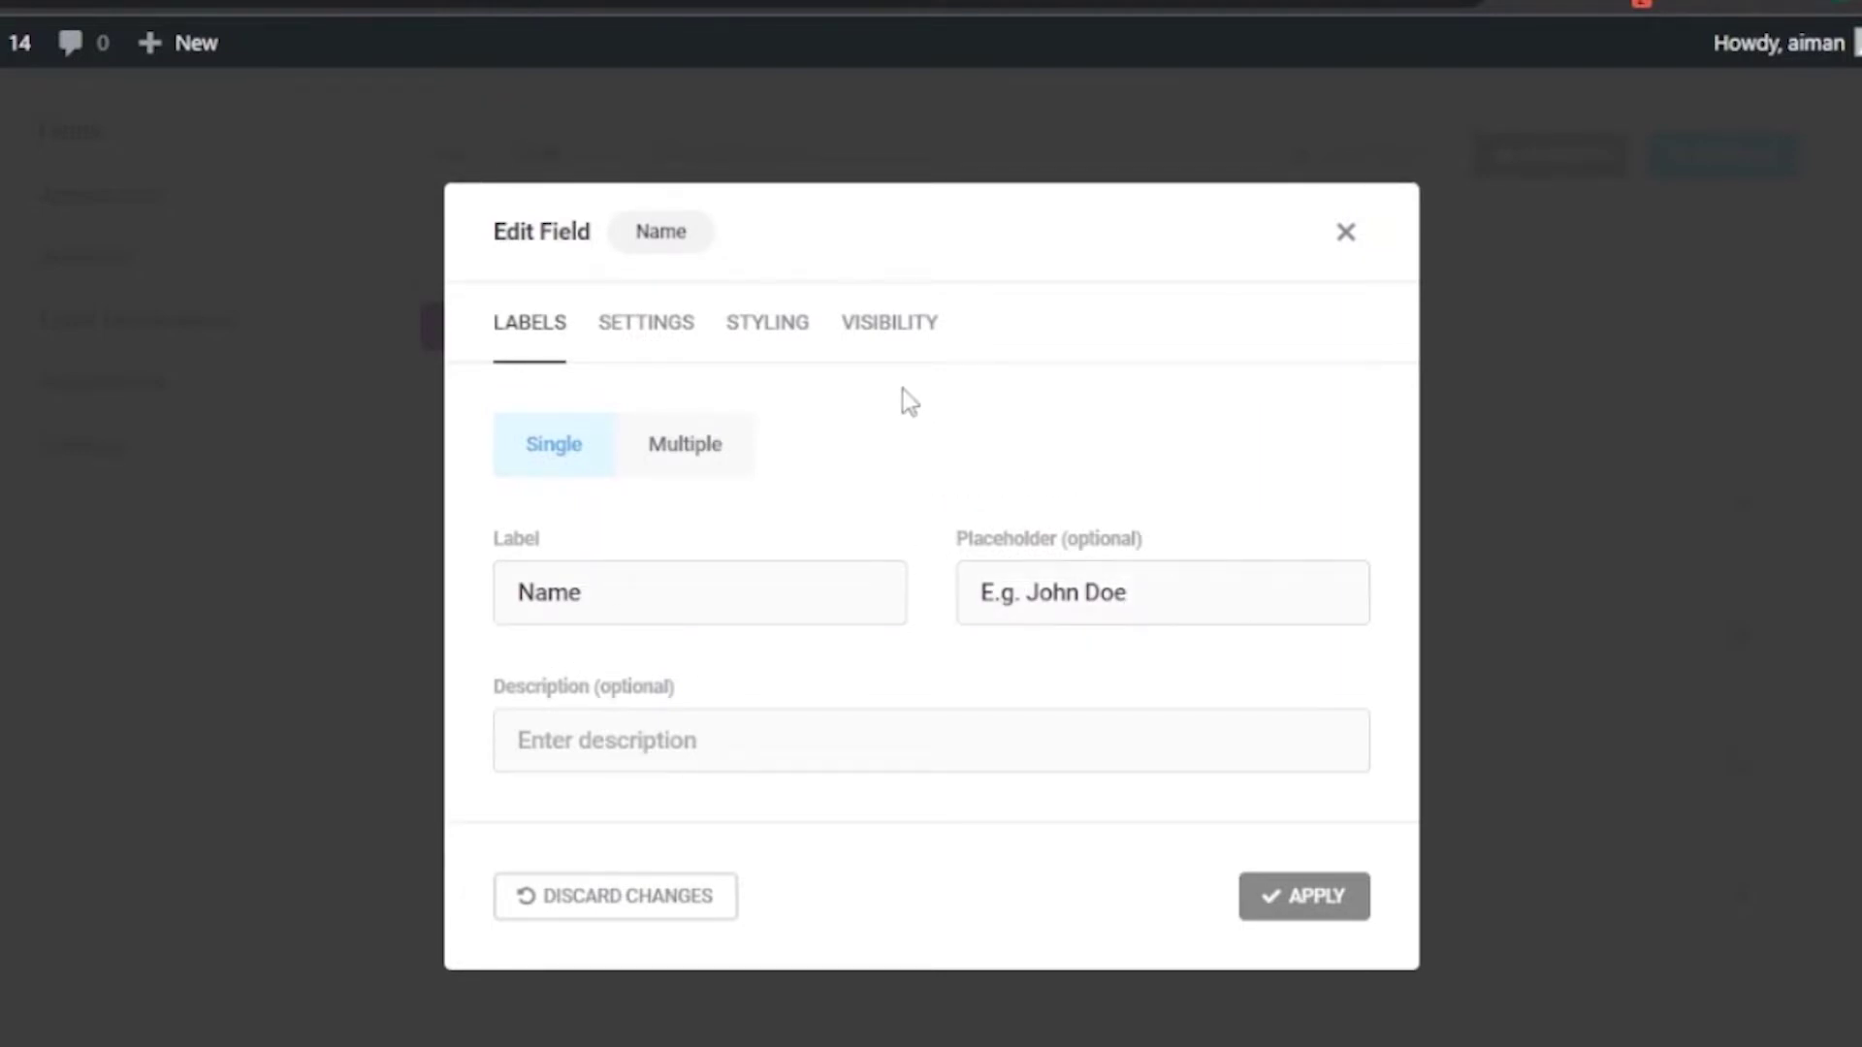
{"action": "left_click", "coordinate": [776, 717]}
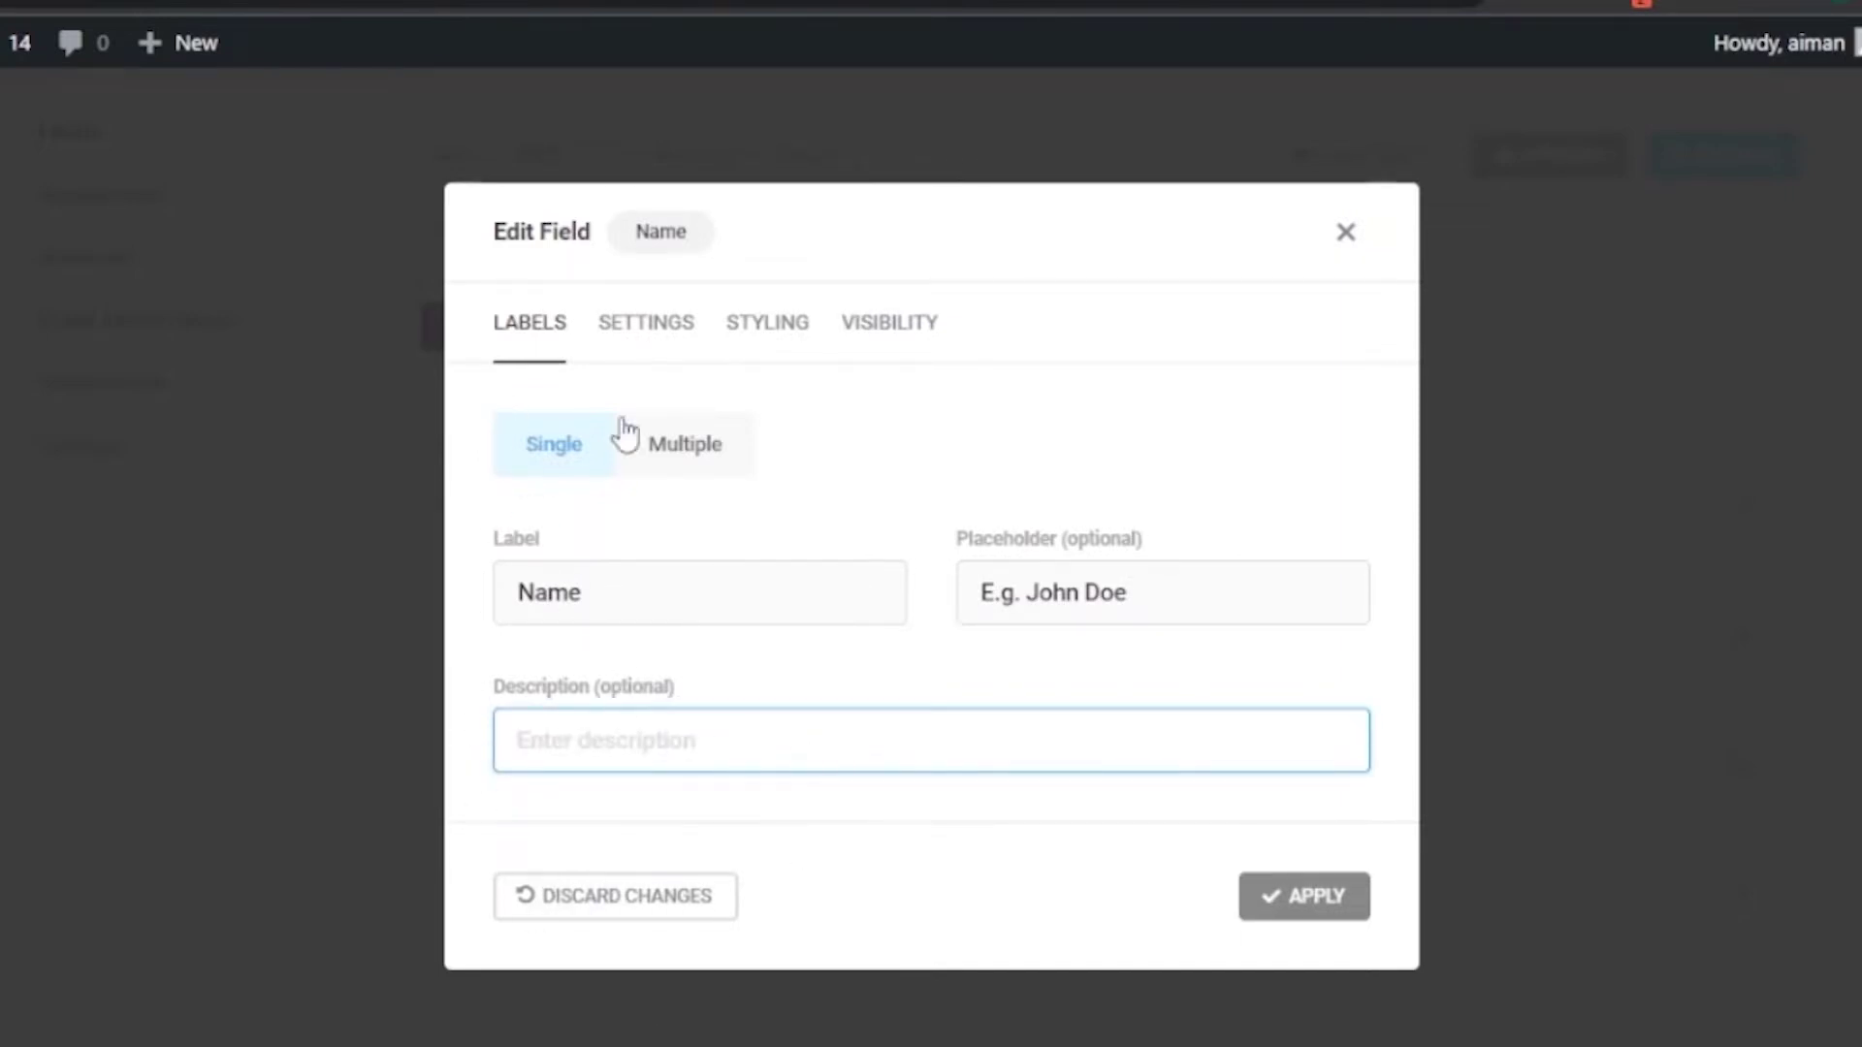
{"action": "left_click", "coordinate": [642, 323]}
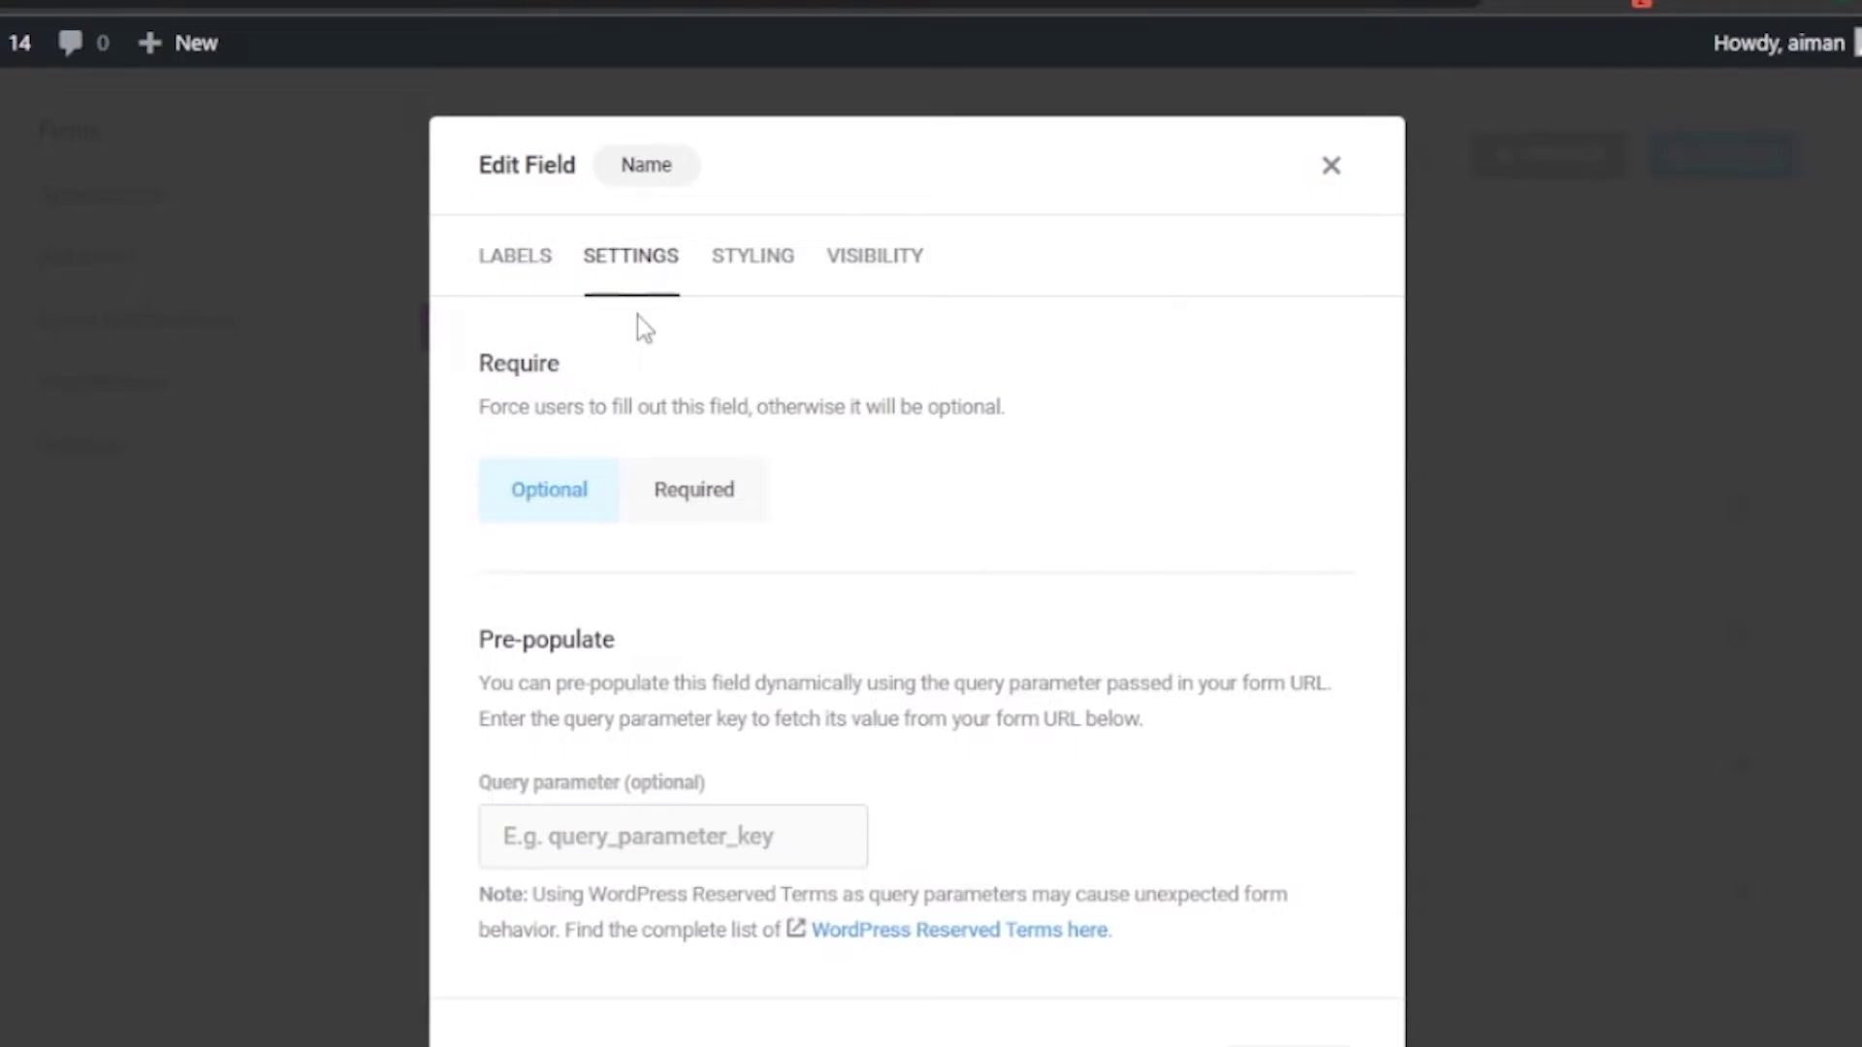
{"action": "left_click", "coordinate": [688, 495]}
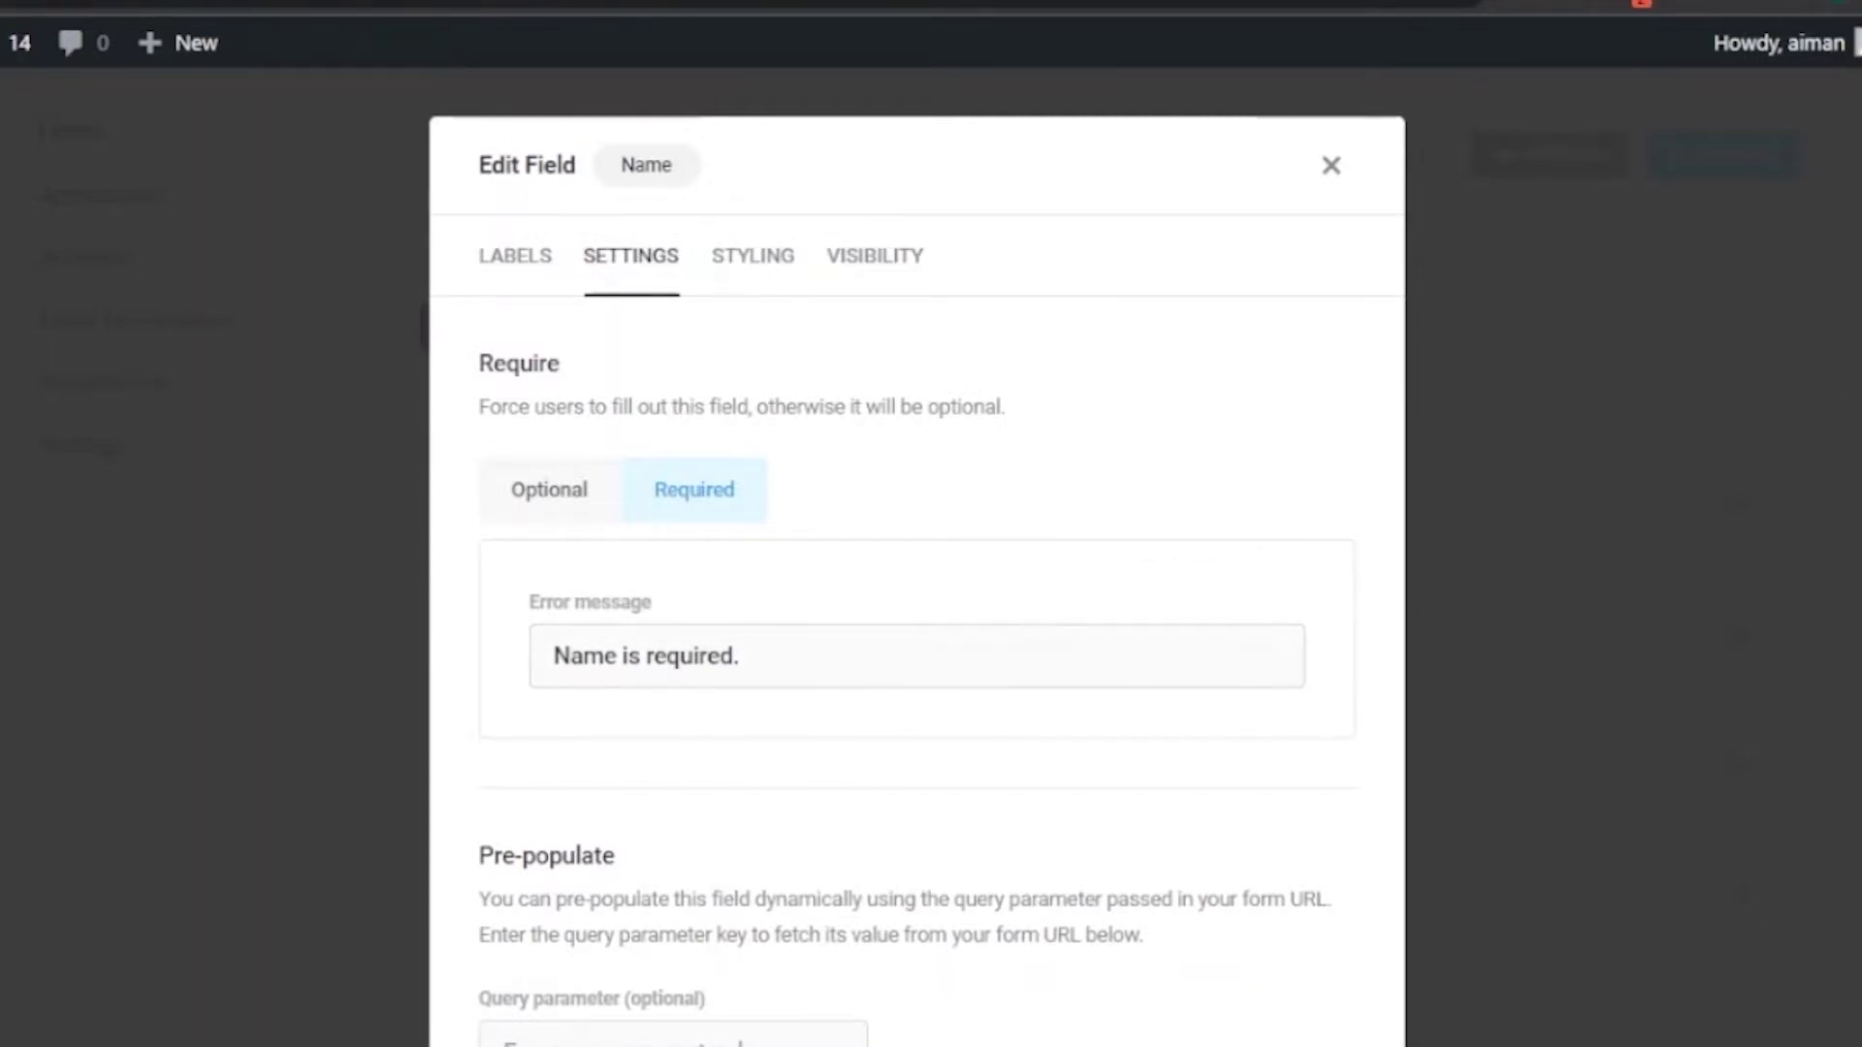
Step: Review the Name field's pre-populate, styling and visibility options, and apply the field's settings
{"action": "scroll", "coordinate": [861, 572], "scroll_direction": "down", "scroll_amount": 3}
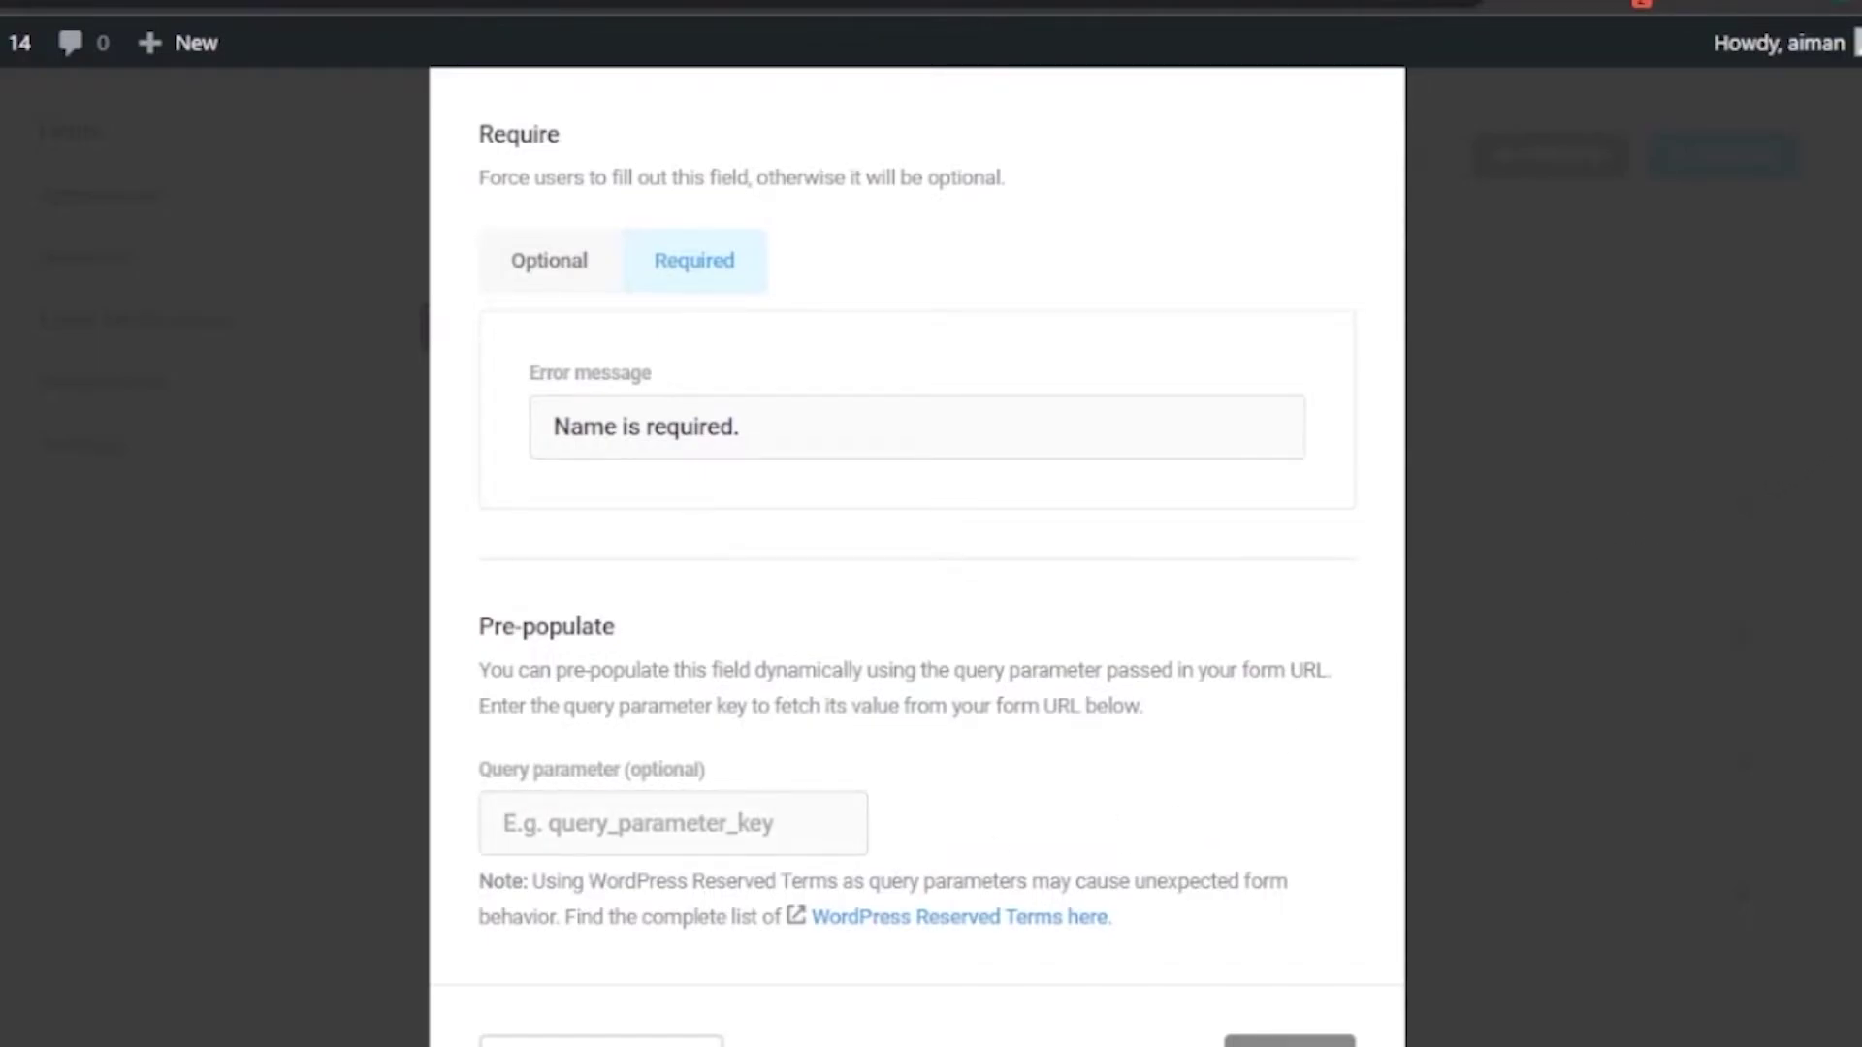
{"action": "scroll", "coordinate": [905, 336], "scroll_direction": "up", "scroll_amount": 5}
{"action": "left_click", "coordinate": [758, 260]}
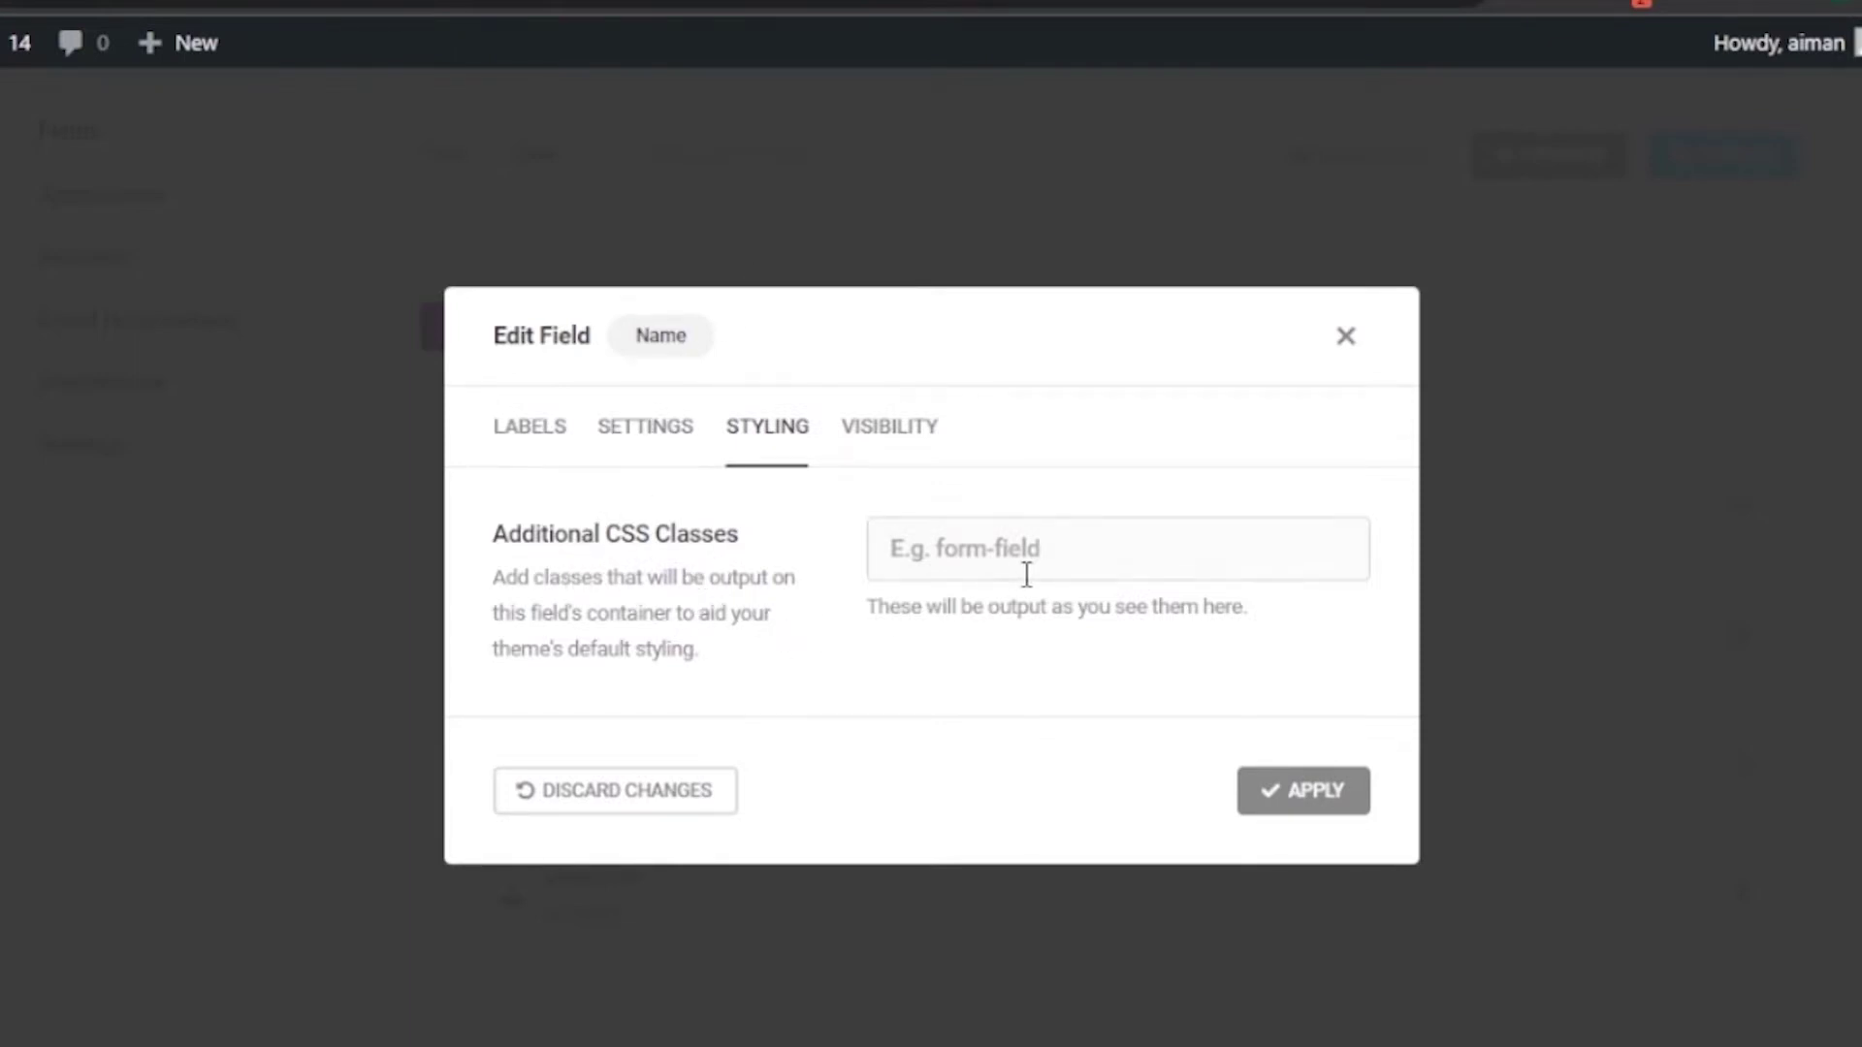
{"action": "left_click", "coordinate": [877, 441]}
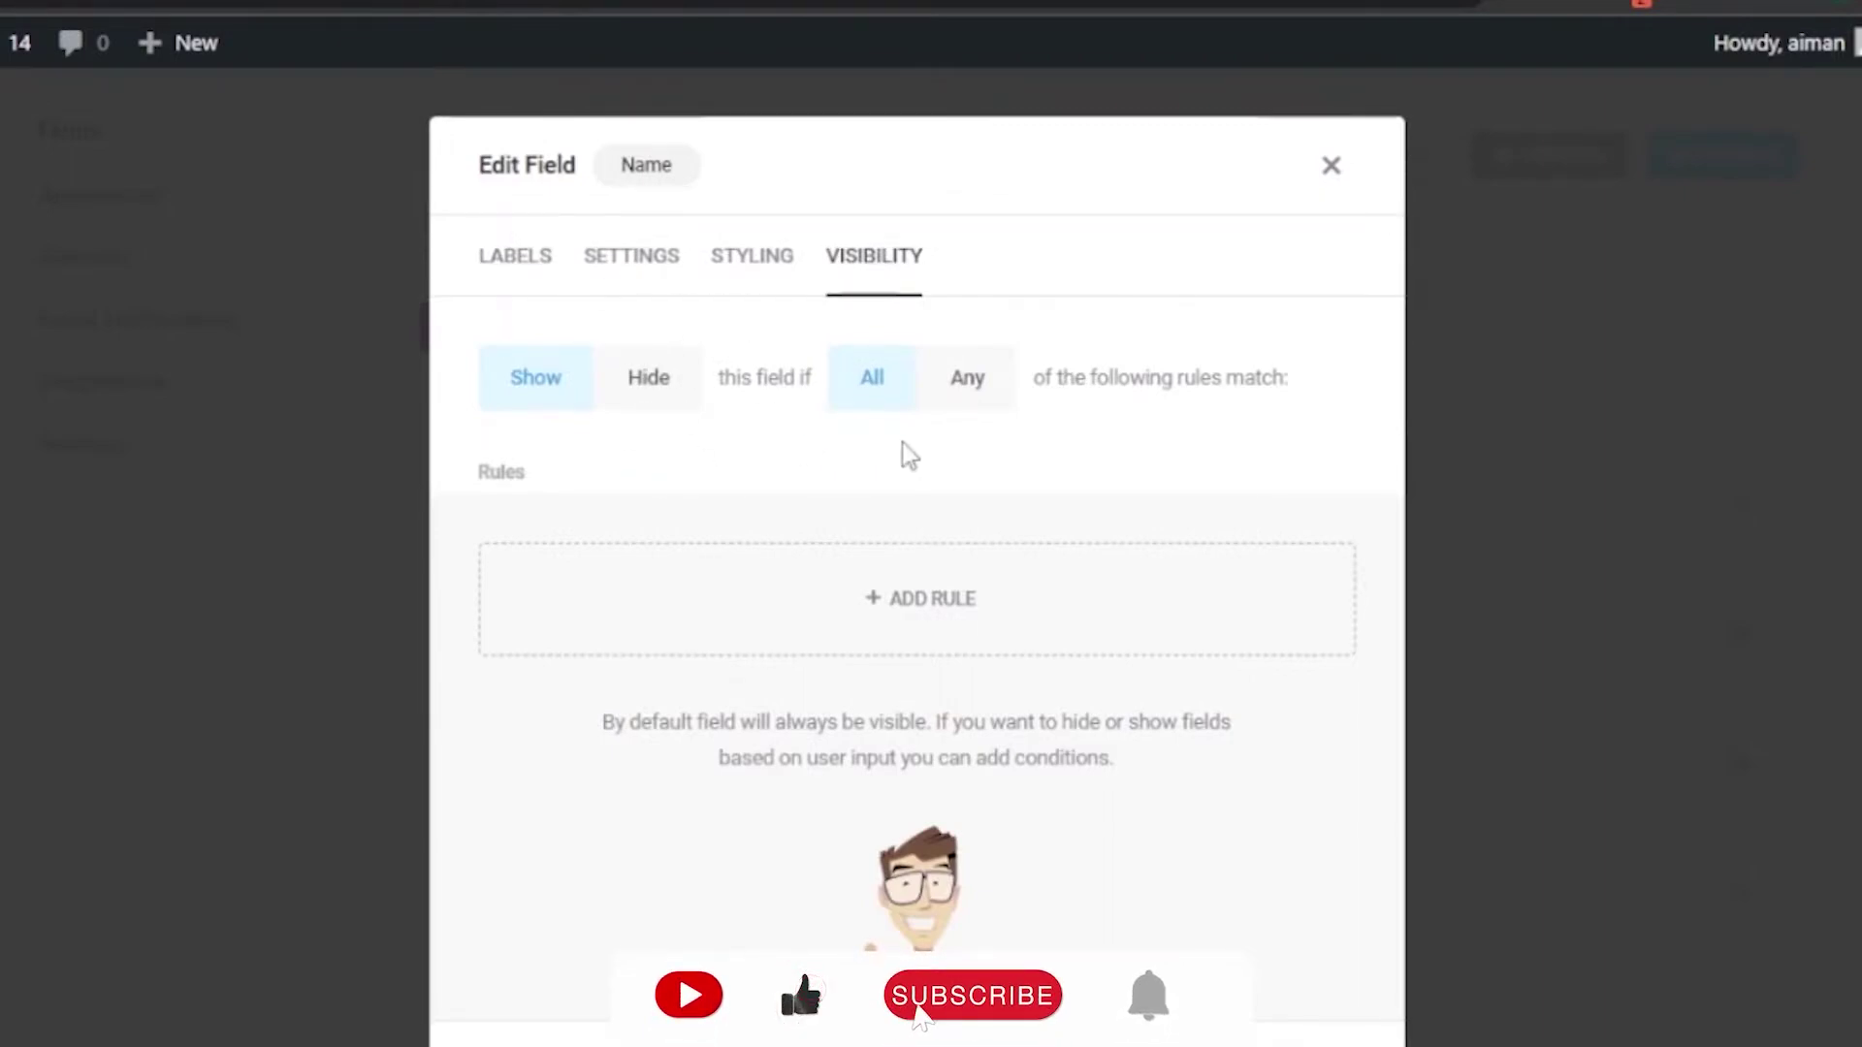
{"action": "left_click", "coordinate": [515, 255]}
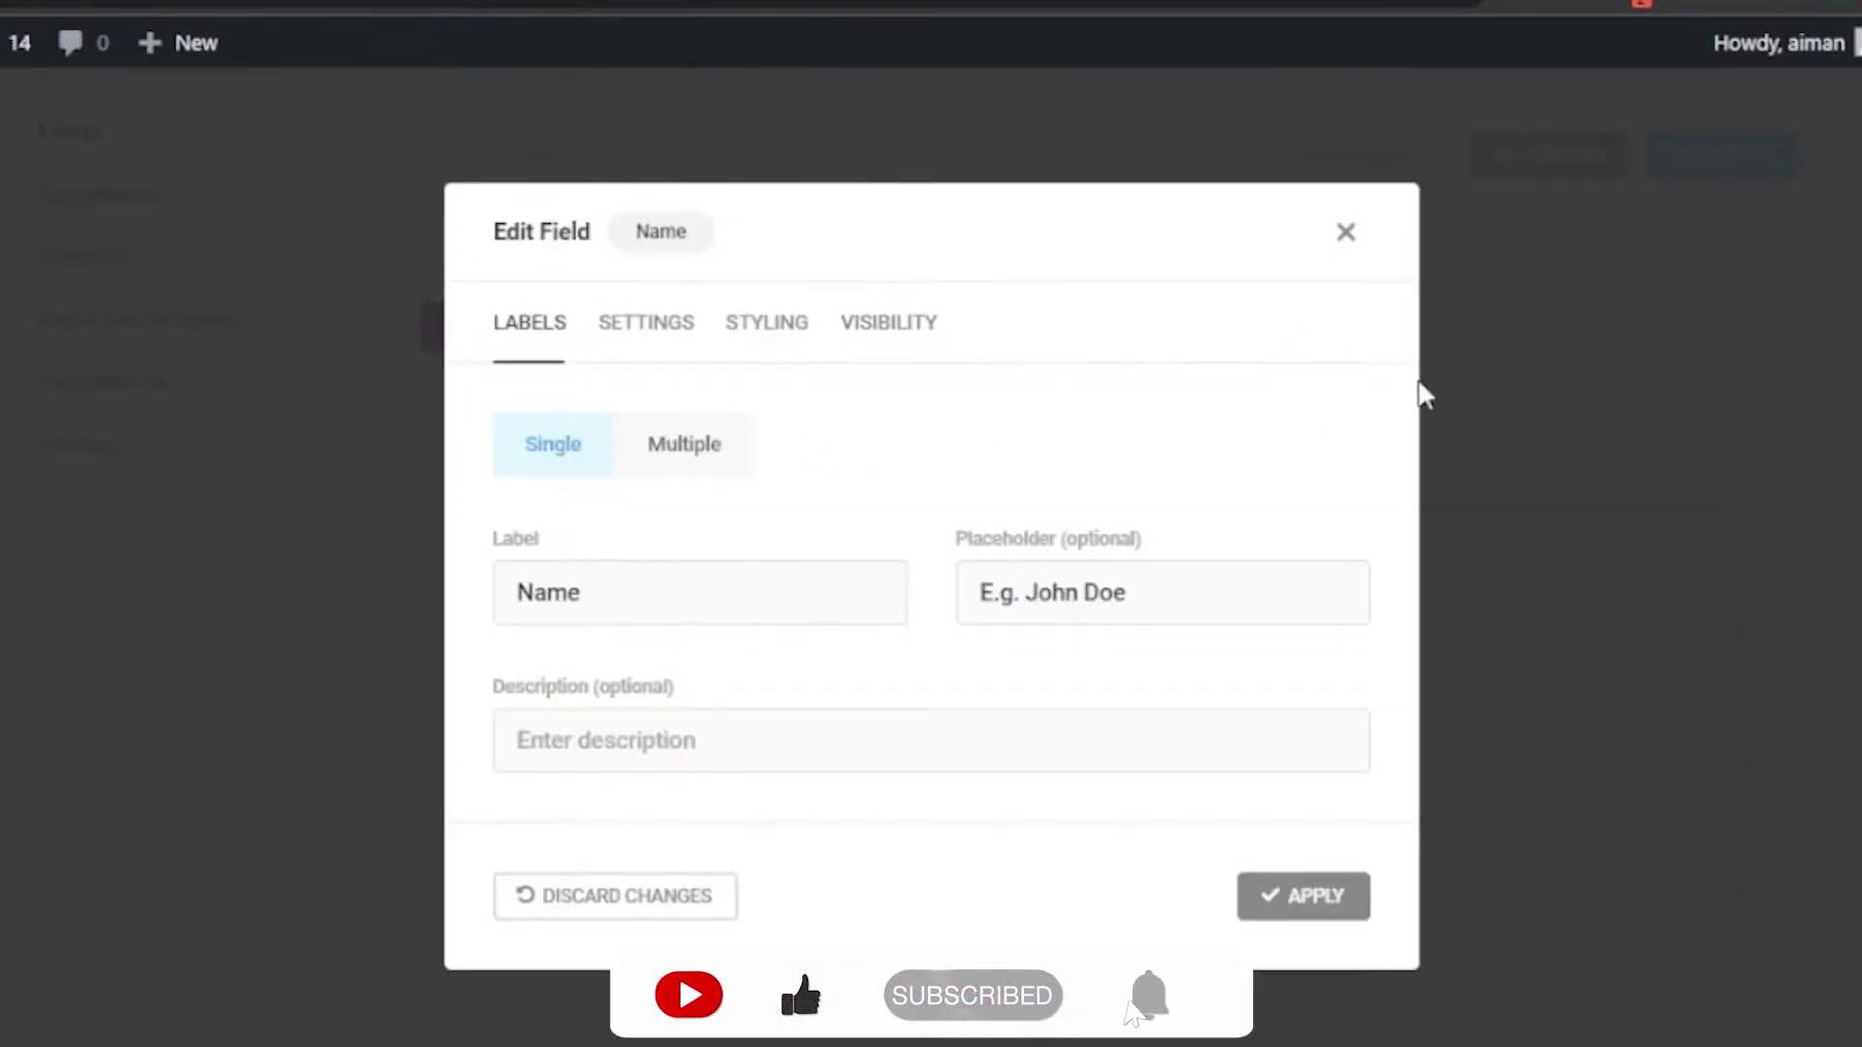
{"action": "left_click", "coordinate": [1319, 906]}
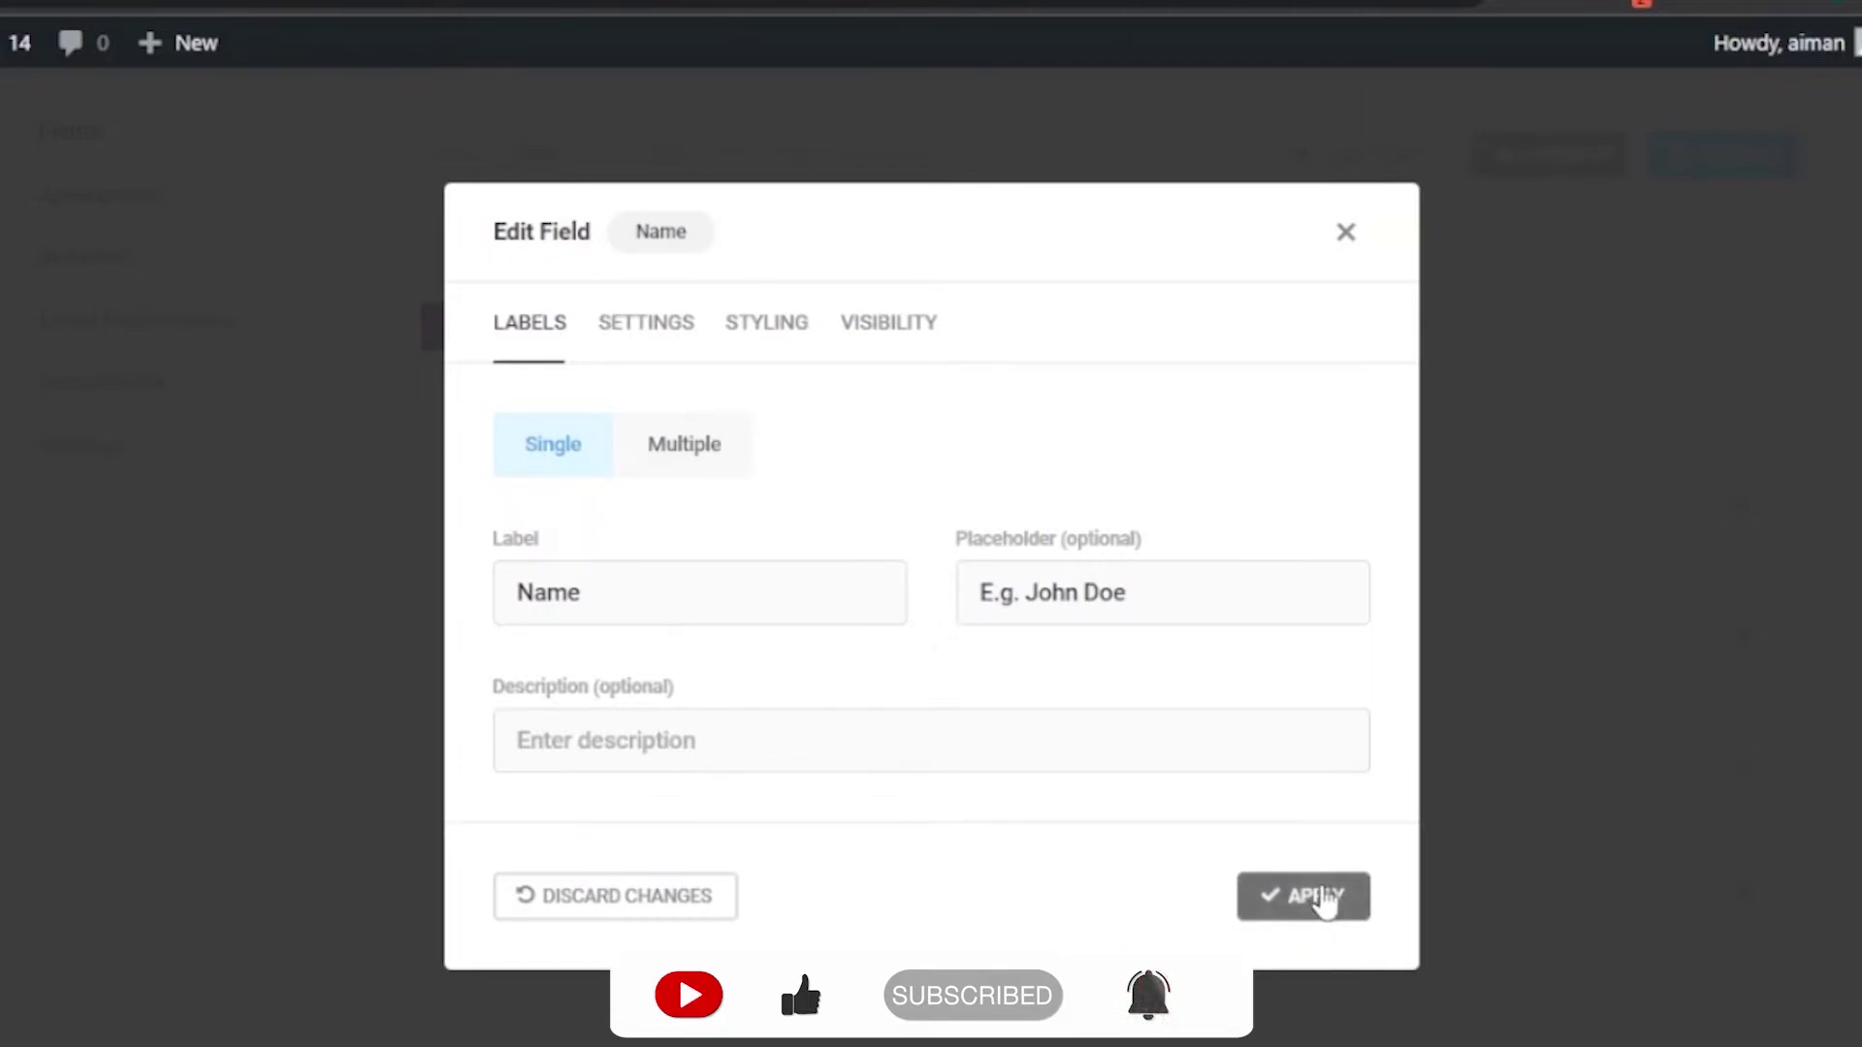
Step: Open the Email Address field for editing and make it required
{"action": "left_click", "coordinate": [634, 642]}
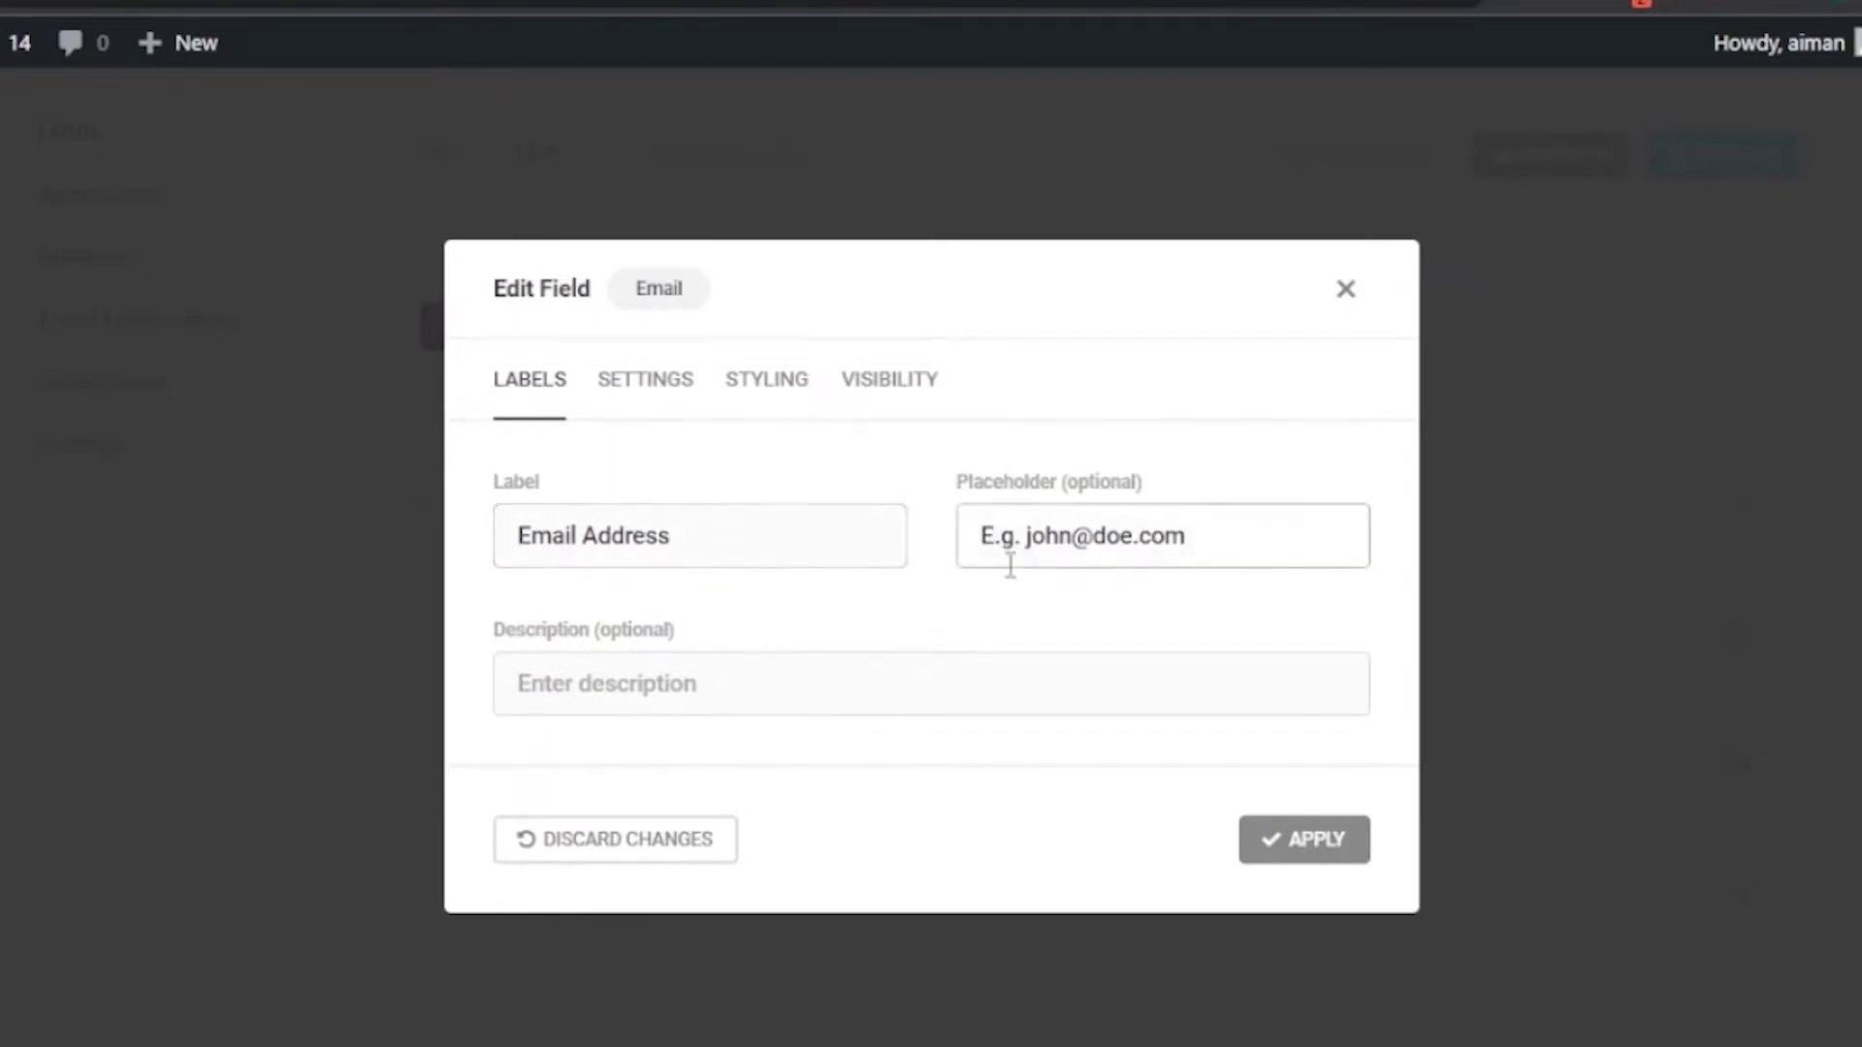
{"action": "left_click", "coordinate": [630, 388]}
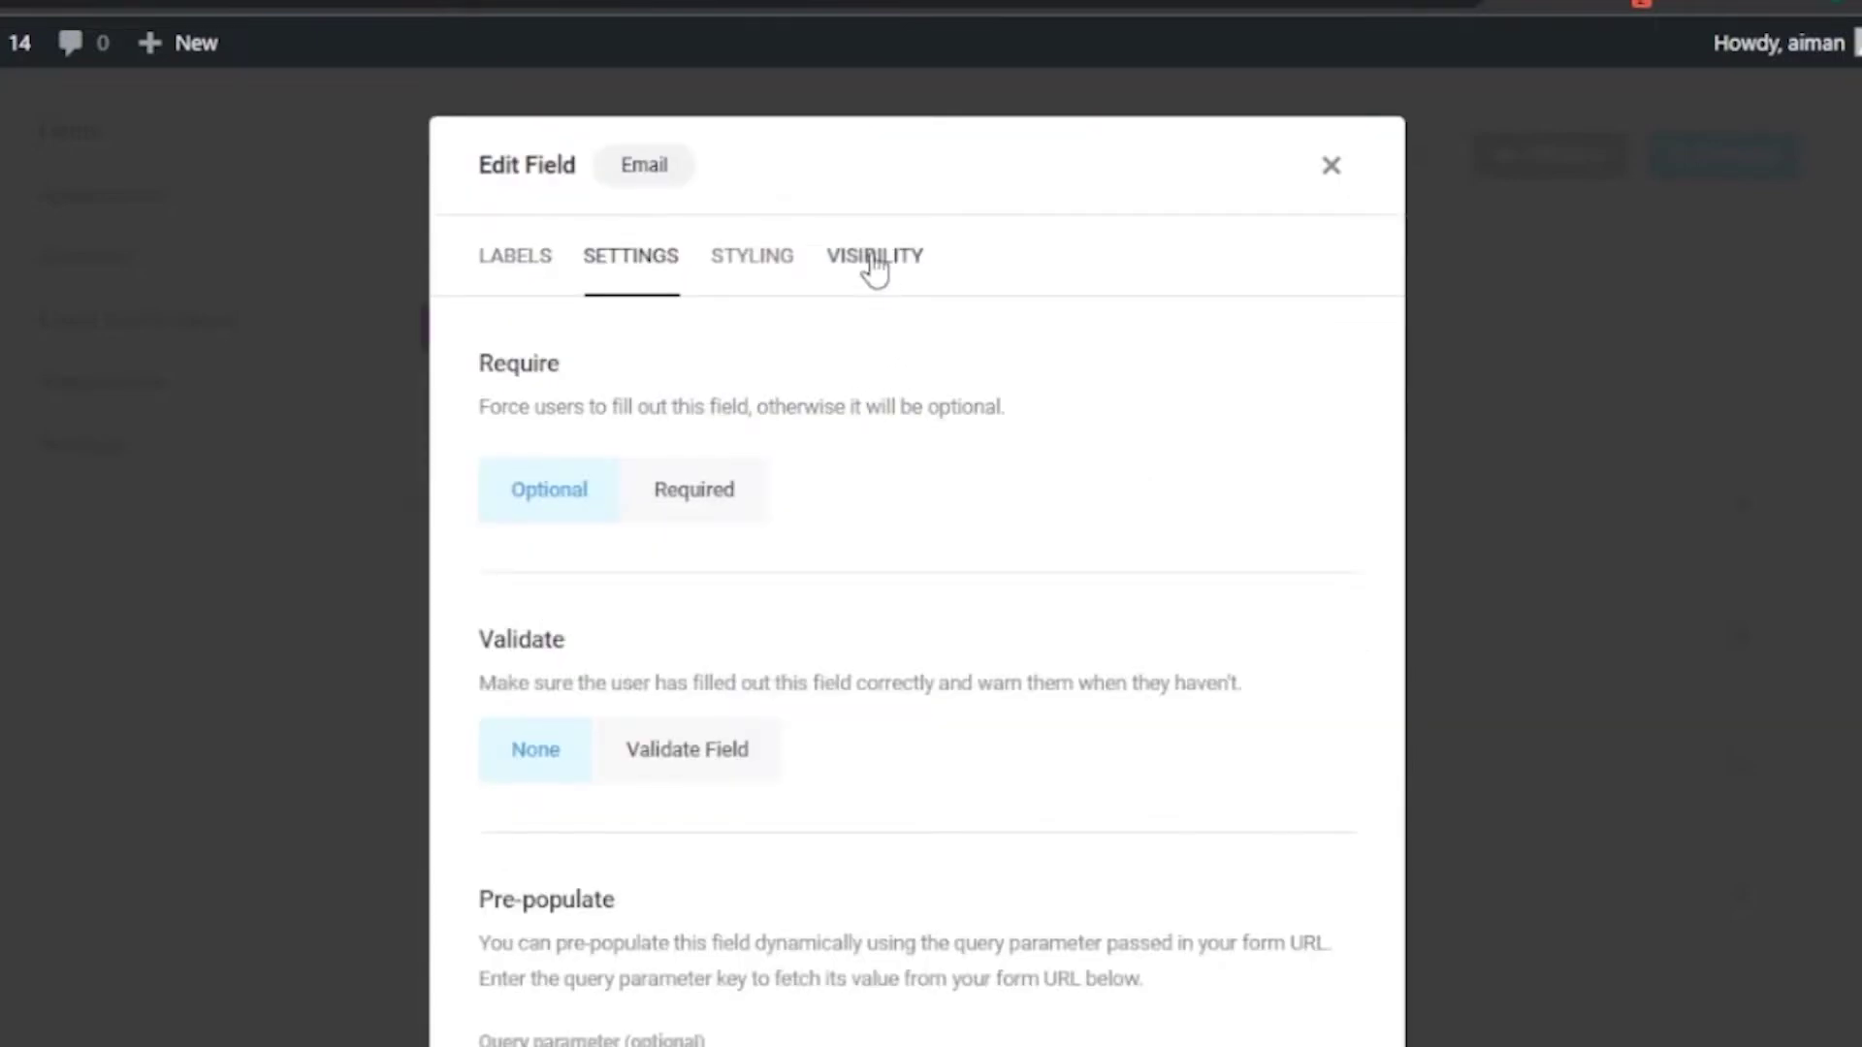
{"action": "left_click", "coordinate": [753, 493]}
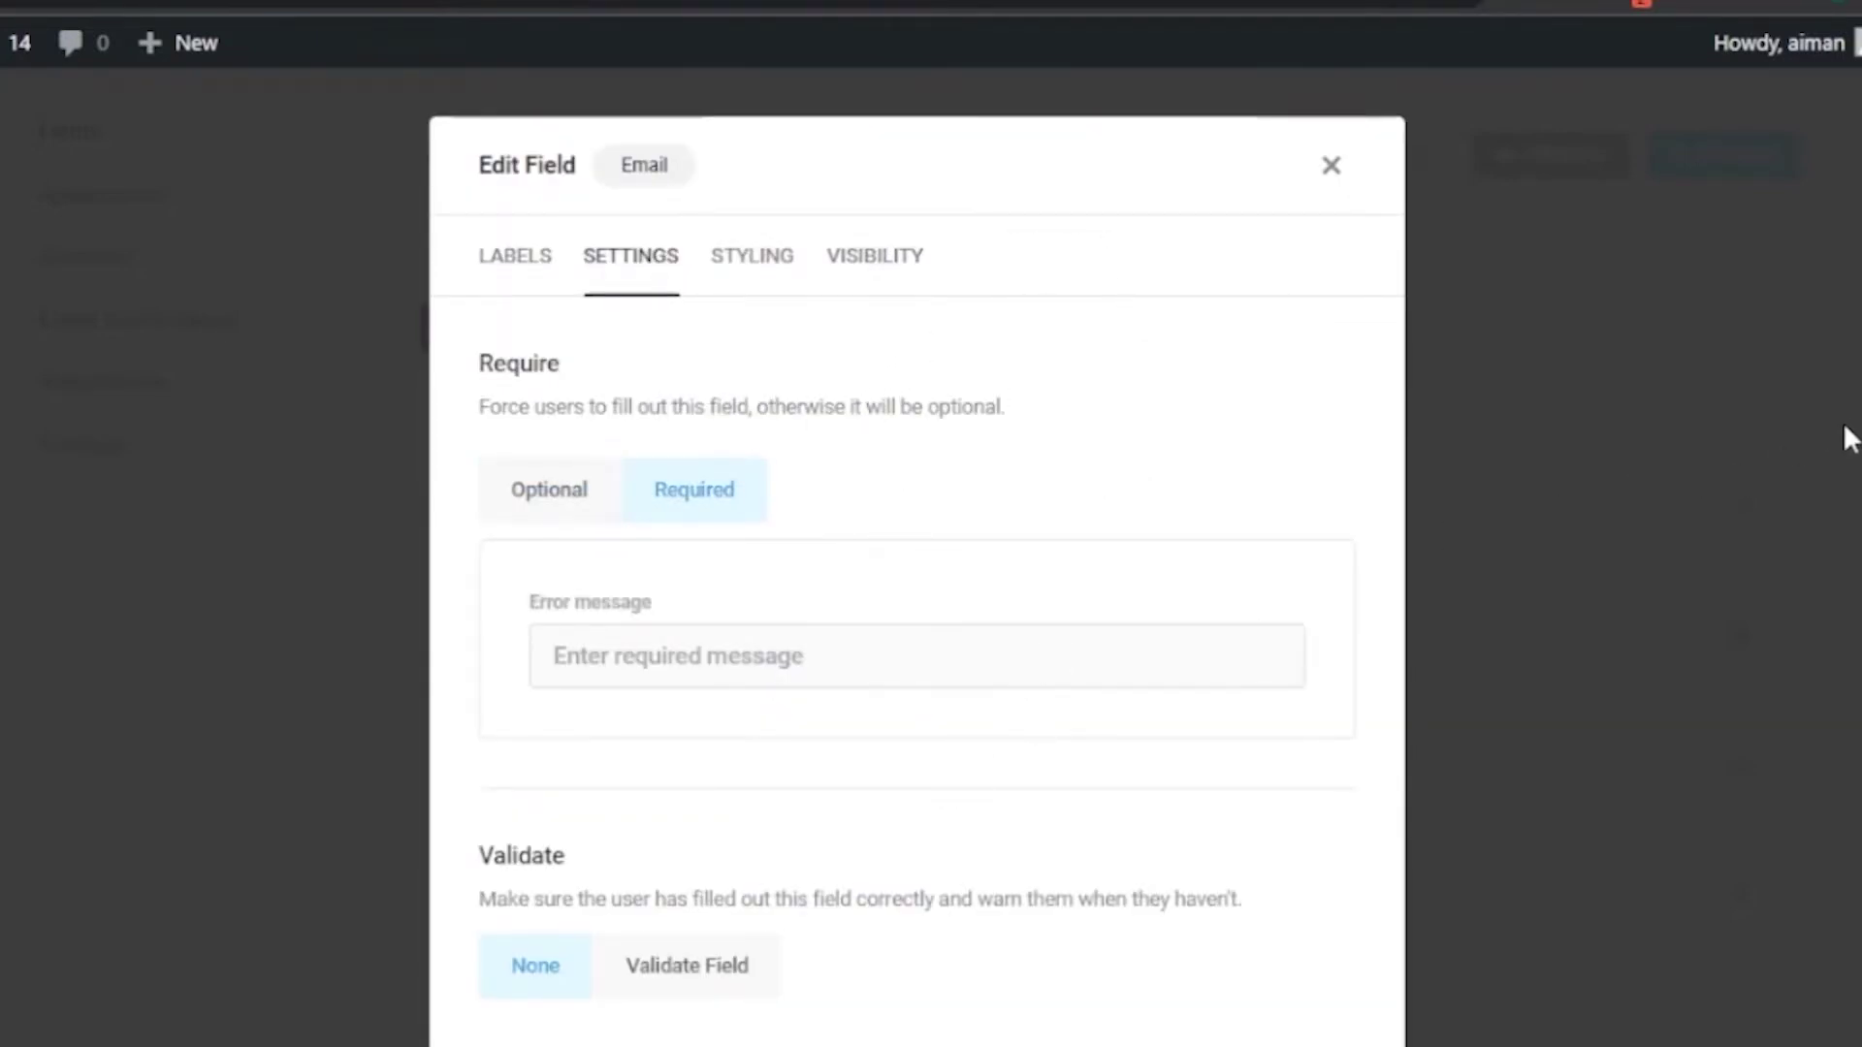
{"action": "left_click_drag", "start_coordinate": [1845, 420], "coordinate": [1846, 430]}
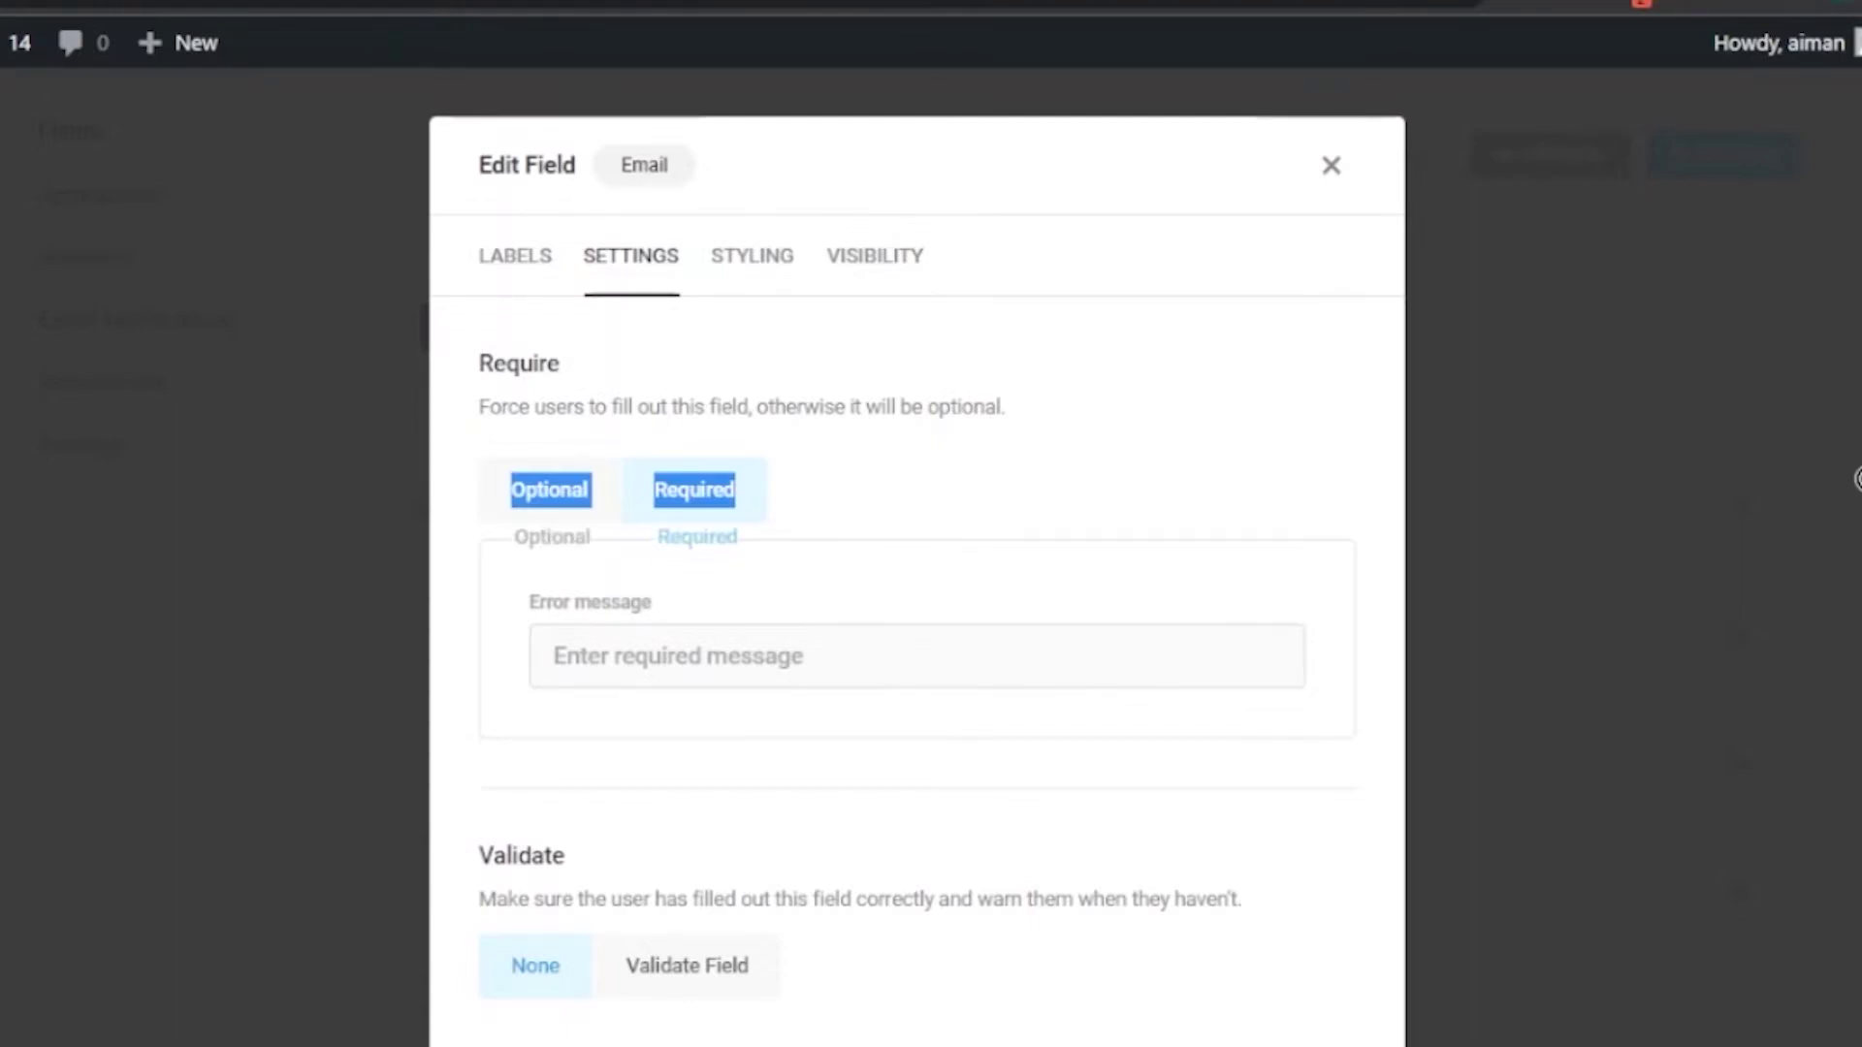
Step: Turn on field validation for the email field and apply its settings
{"action": "scroll", "coordinate": [917, 582], "scroll_direction": "down", "scroll_amount": 3}
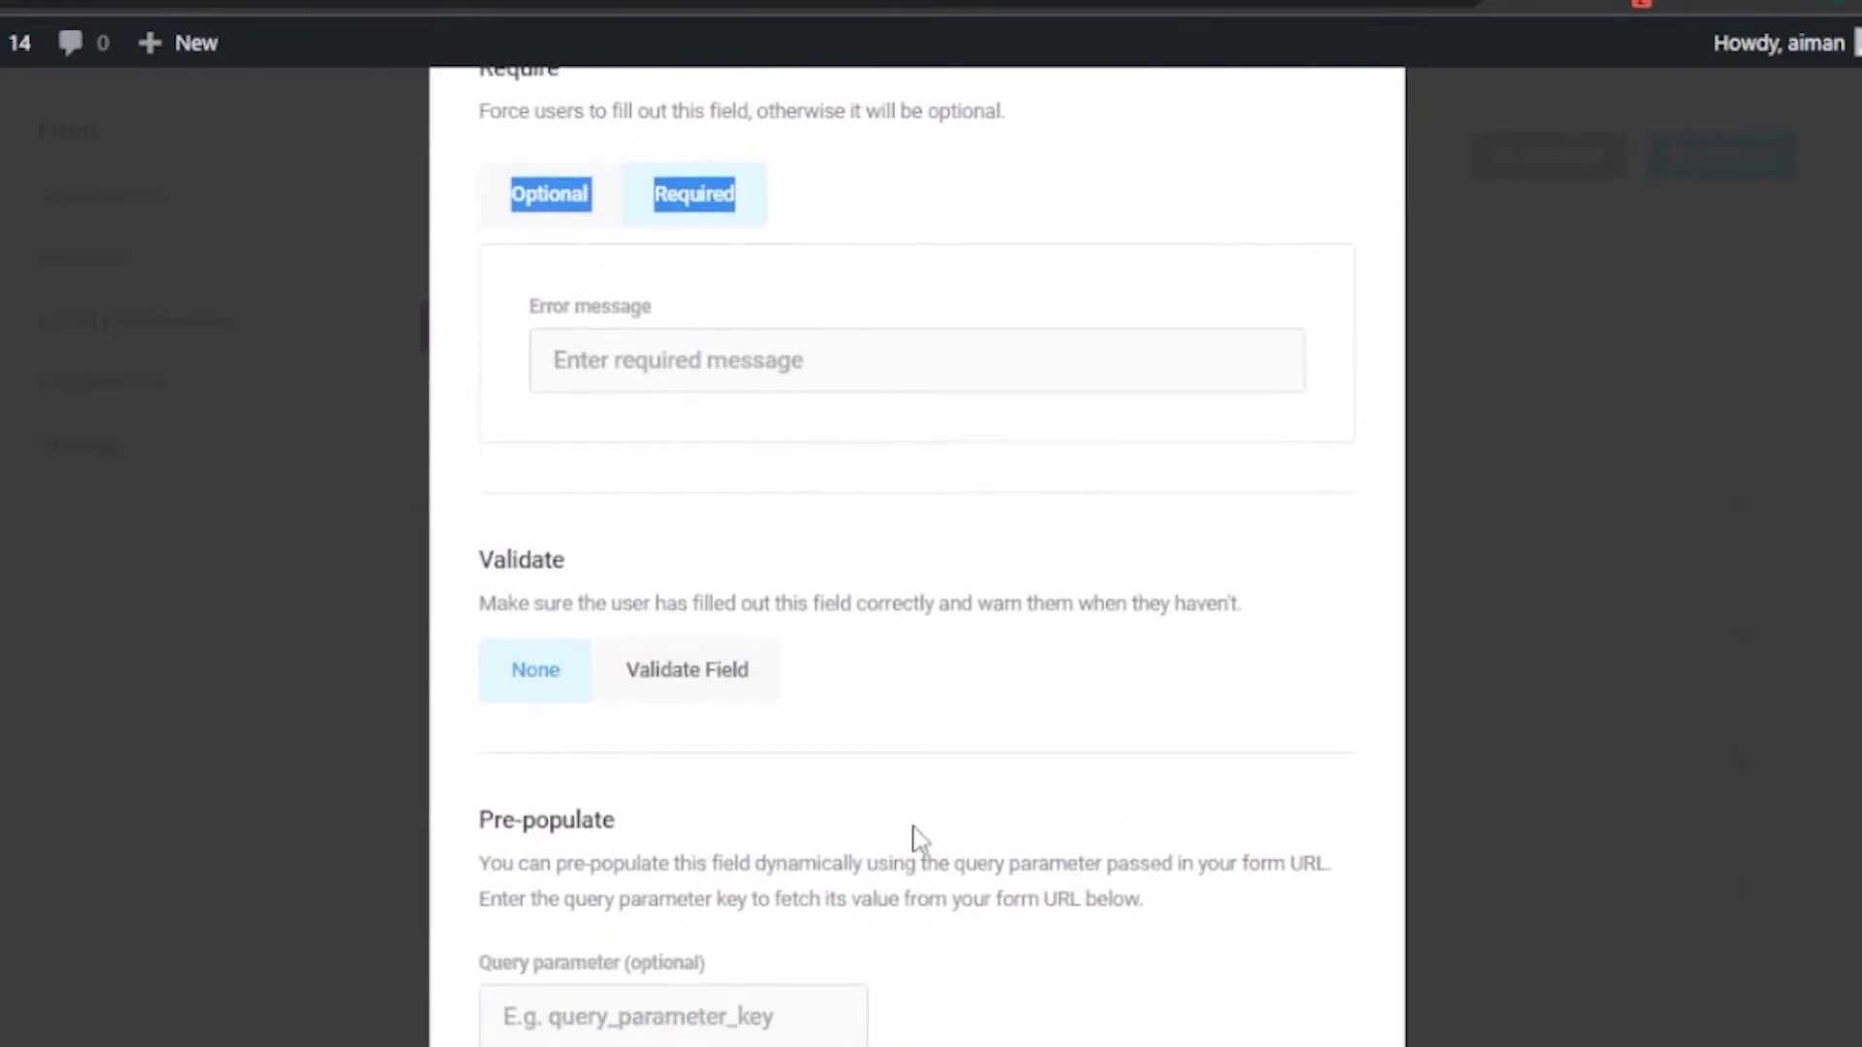
{"action": "left_click", "coordinate": [644, 671]}
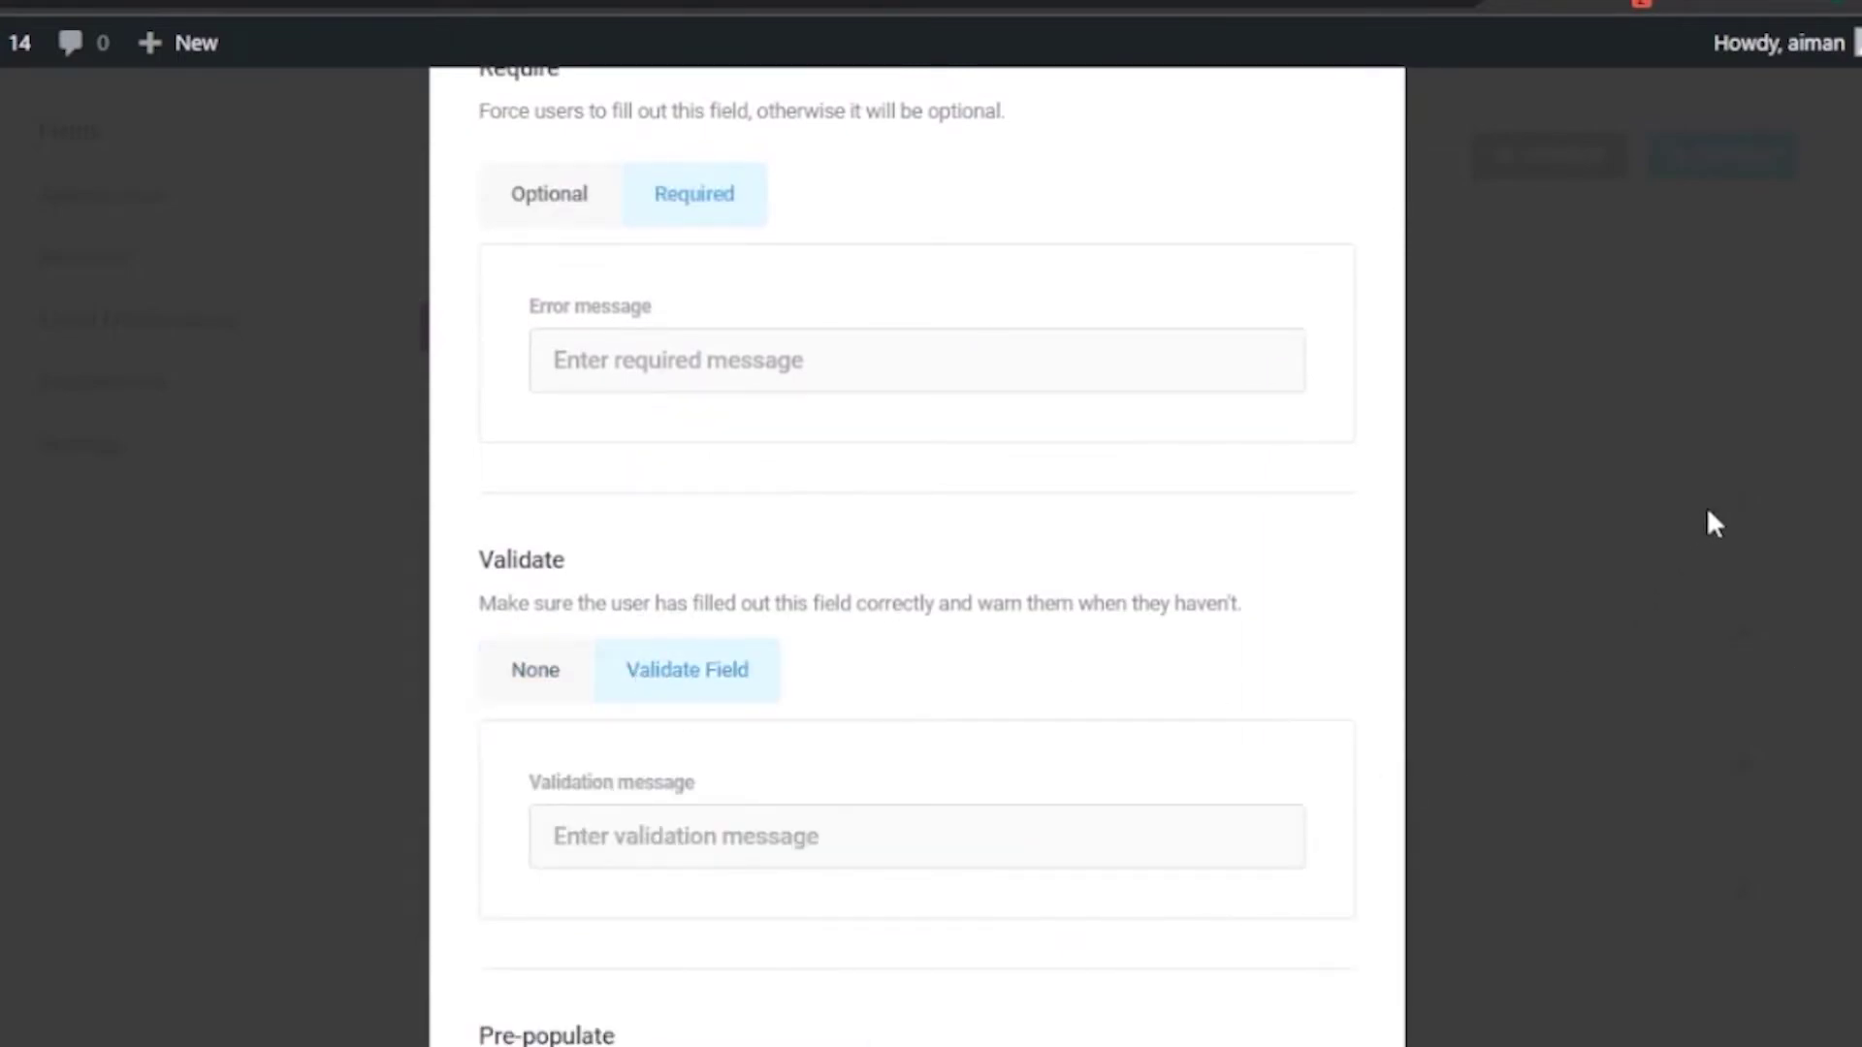
{"action": "triple_click", "coordinate": [859, 603]}
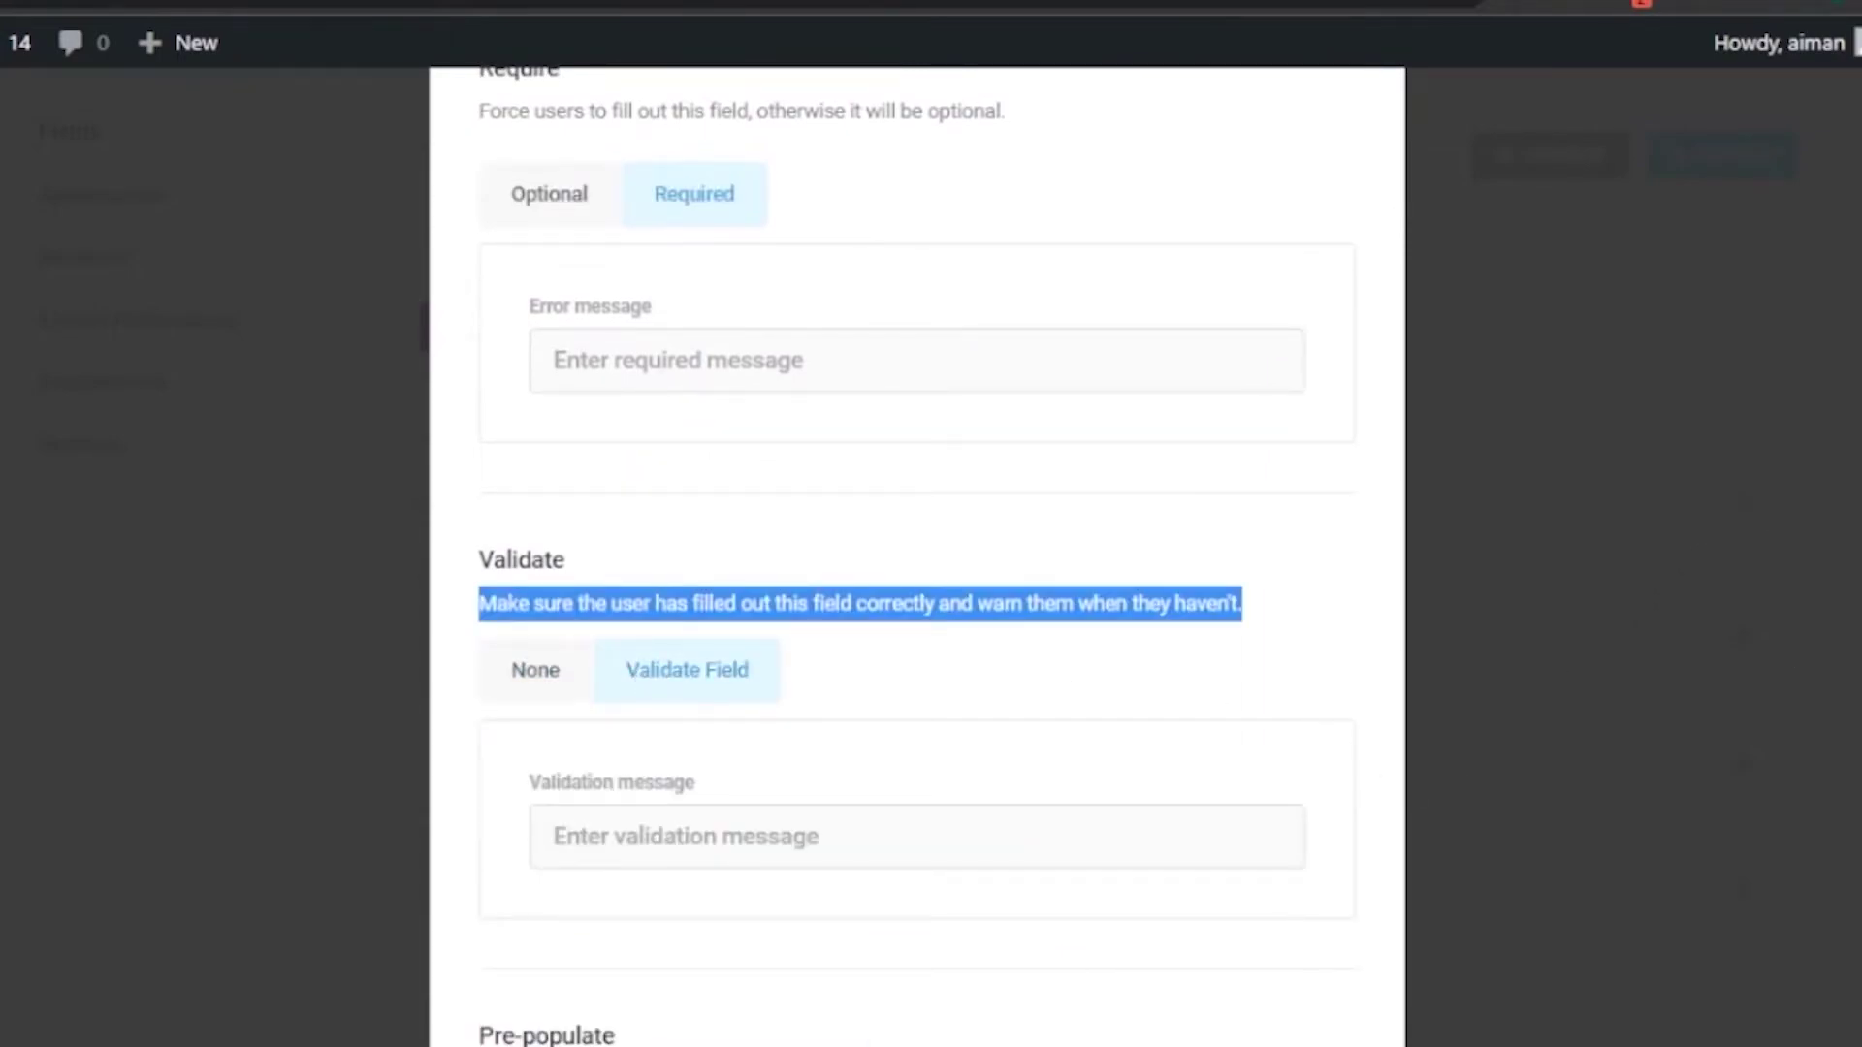
{"action": "scroll", "coordinate": [673, 657], "scroll_direction": "down", "scroll_amount": 3}
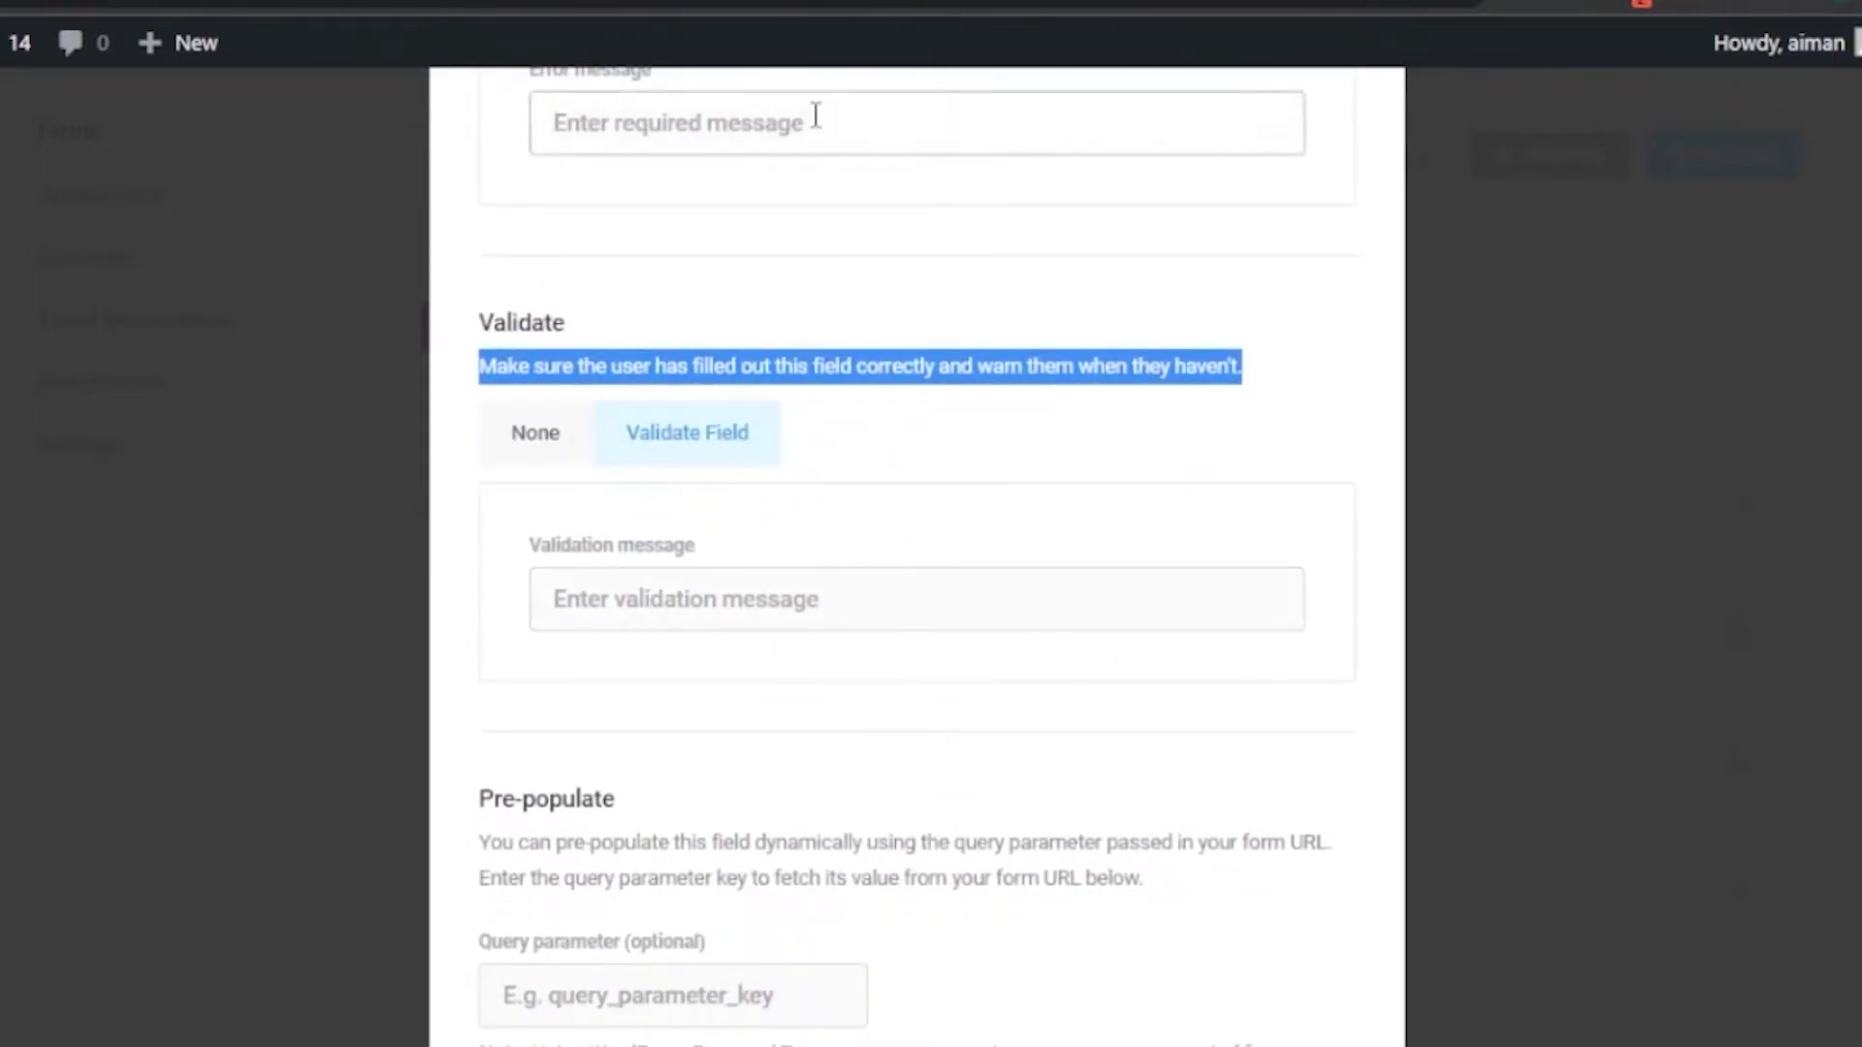
{"action": "scroll", "coordinate": [916, 557], "scroll_direction": "down", "scroll_amount": 3}
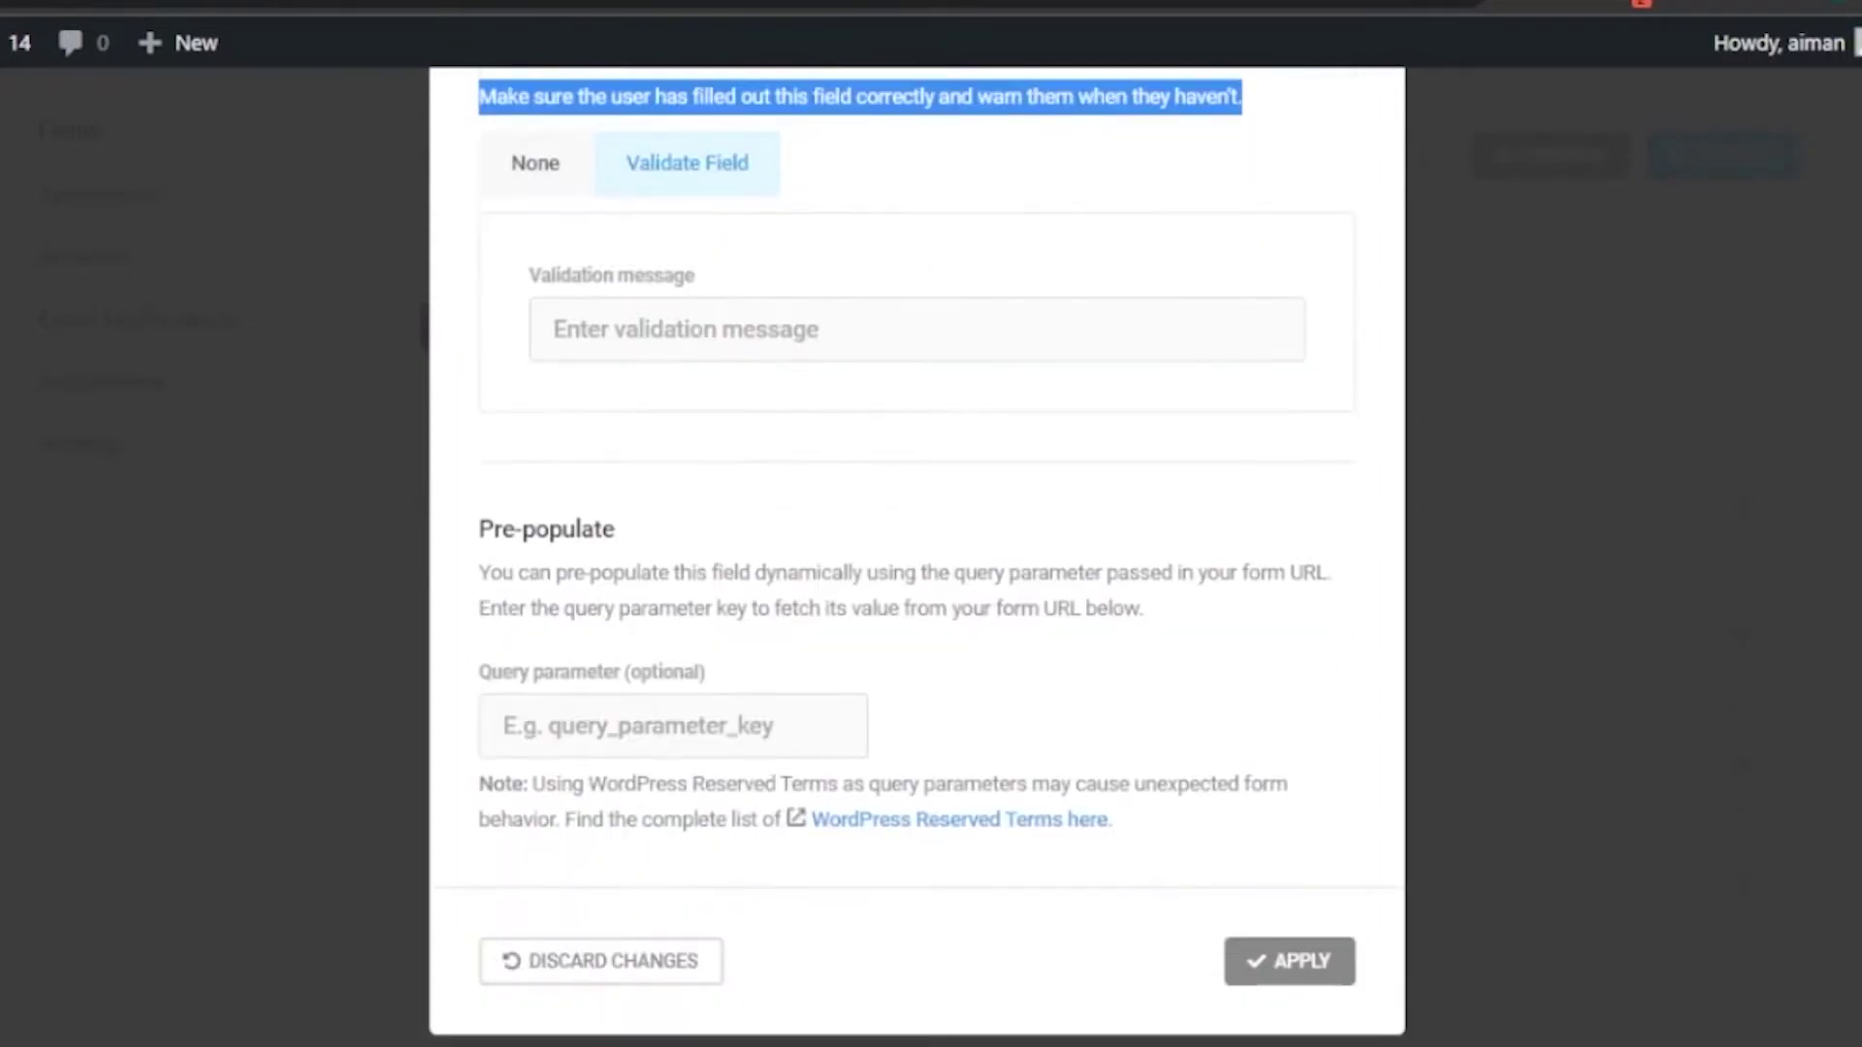
{"action": "left_click", "coordinate": [1287, 963]}
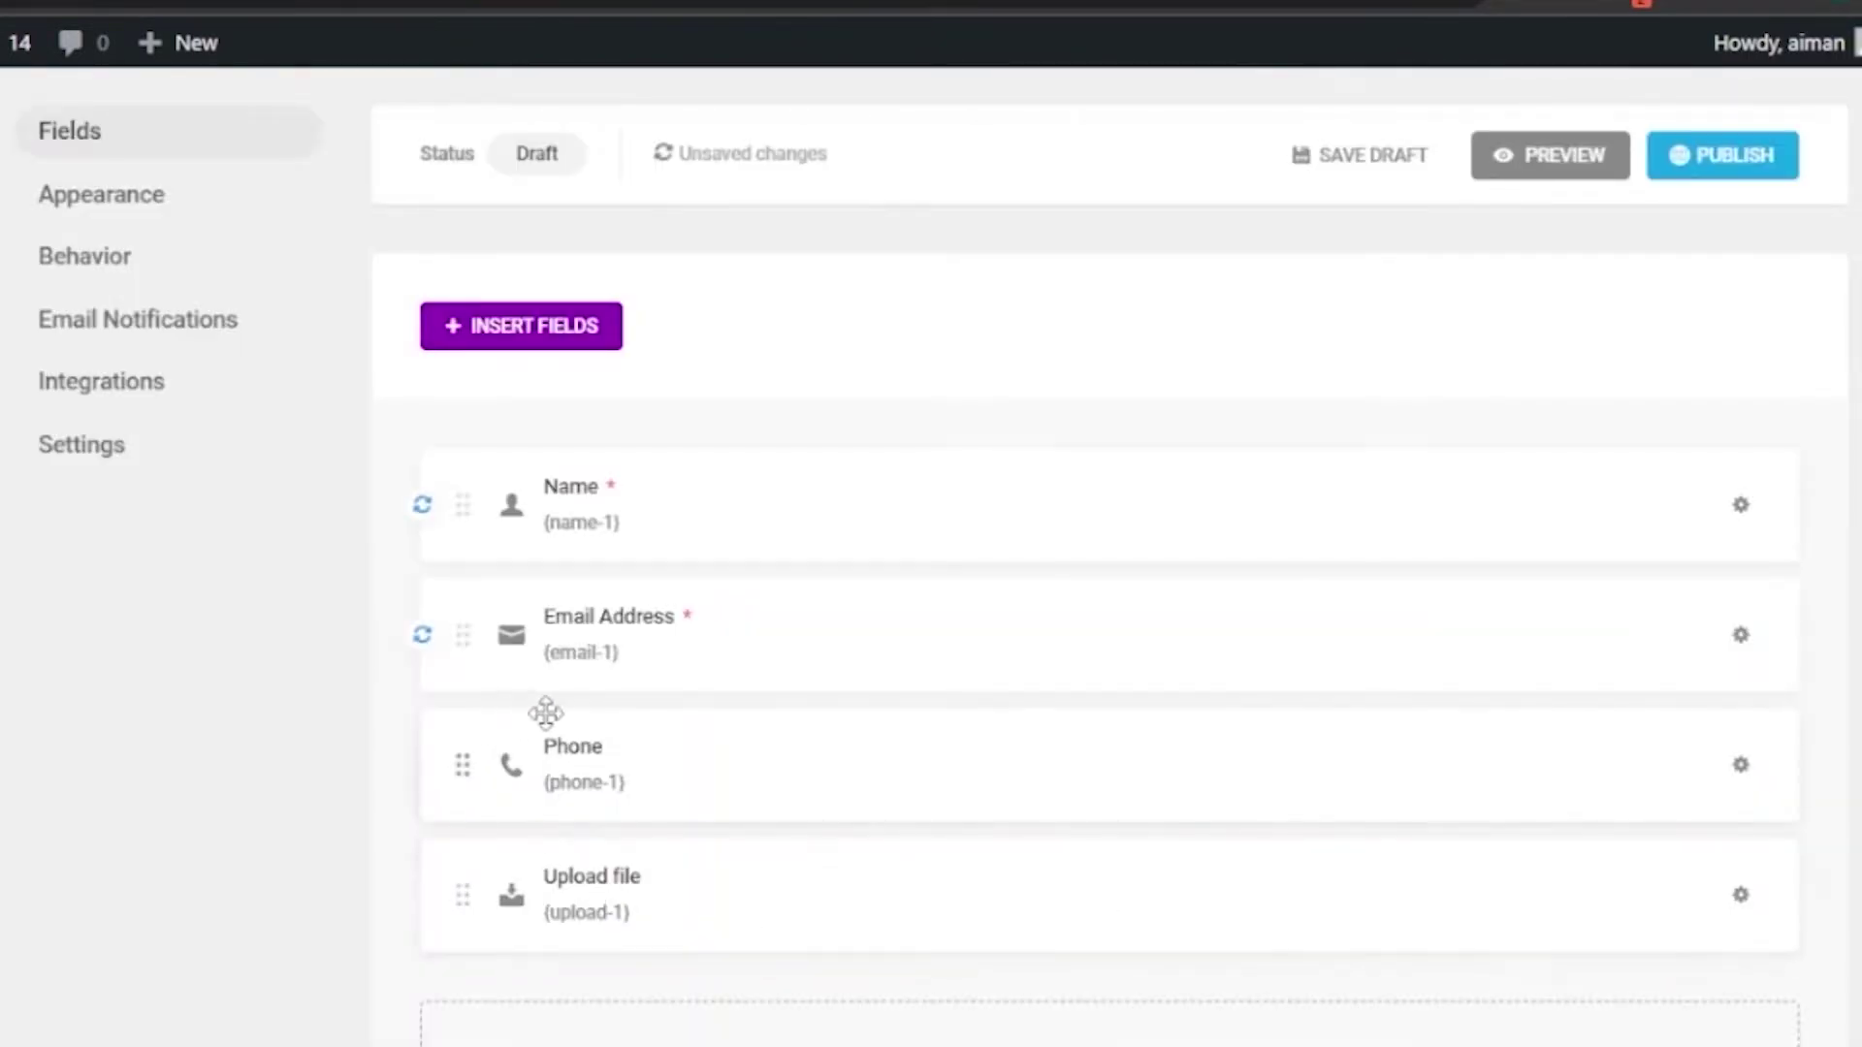
Step: Review the Phone field's label, requirement, validation and pre-populate options, and apply them without changes
{"action": "left_click", "coordinate": [601, 765]}
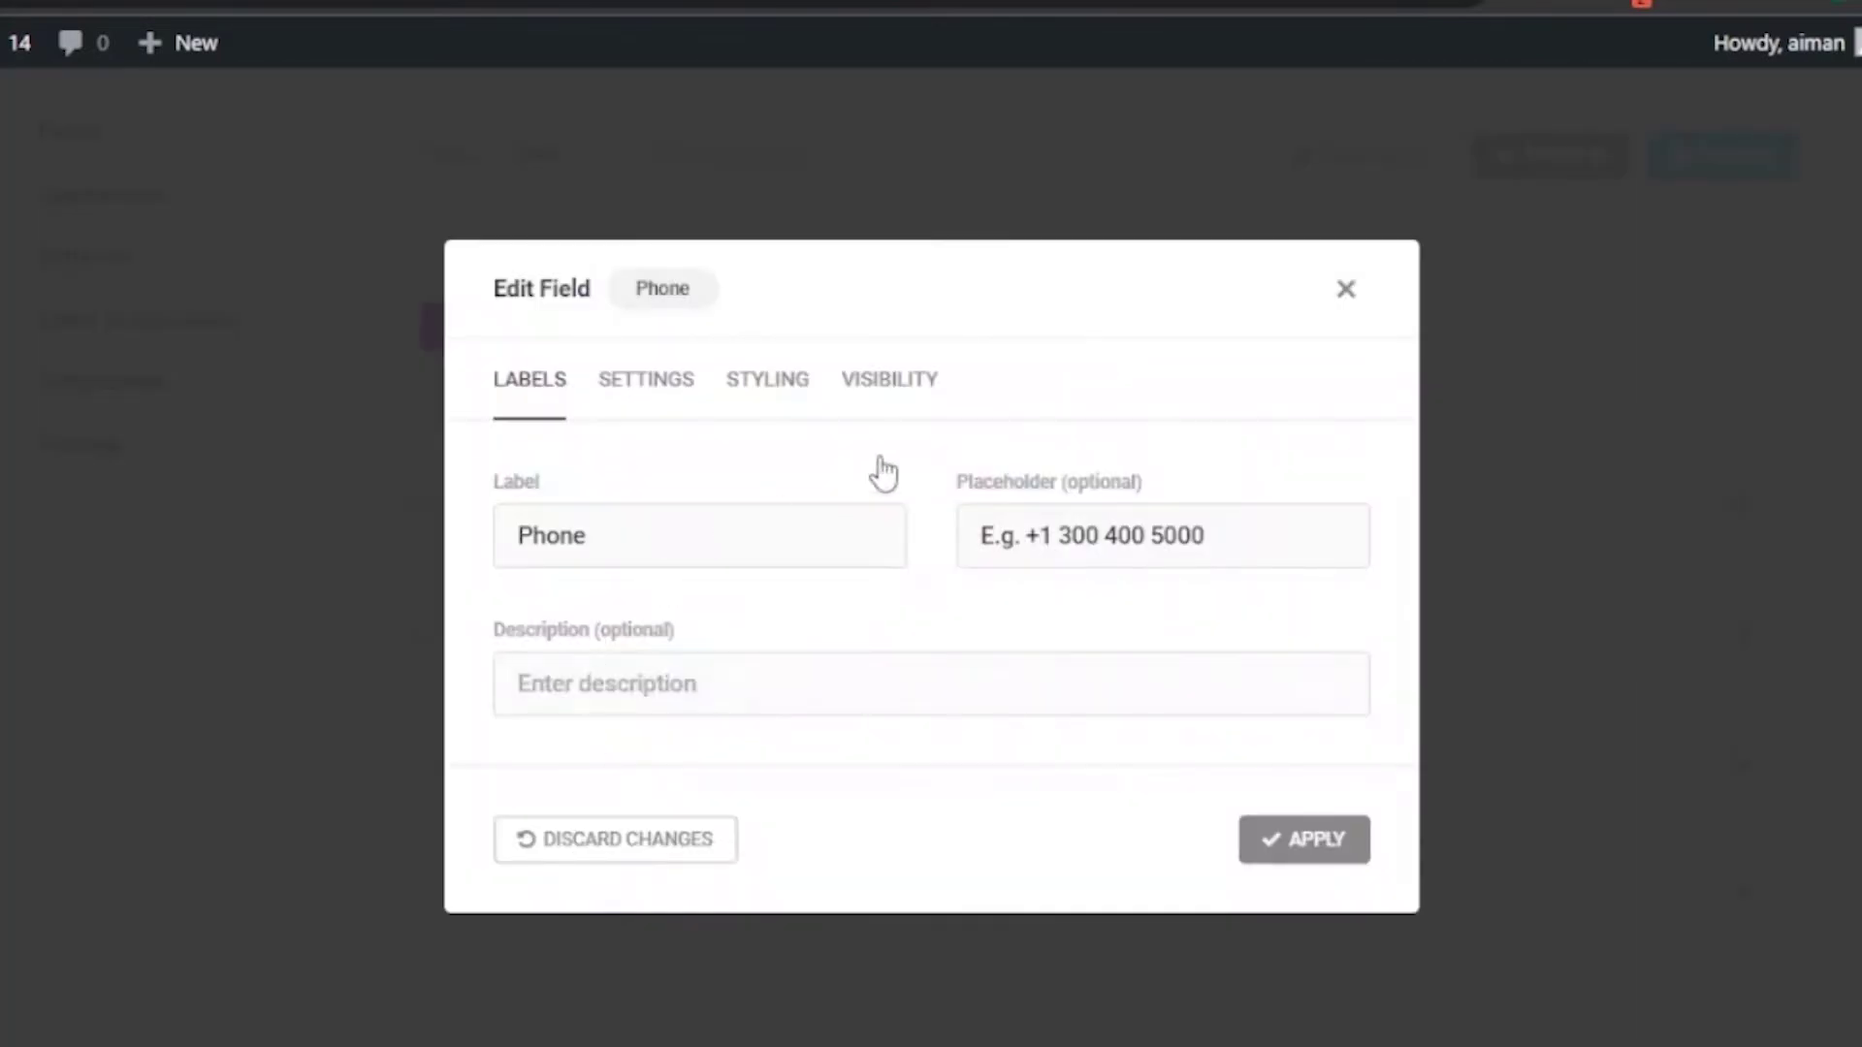
{"action": "left_click", "coordinate": [599, 682]}
{"action": "left_click", "coordinate": [648, 377]}
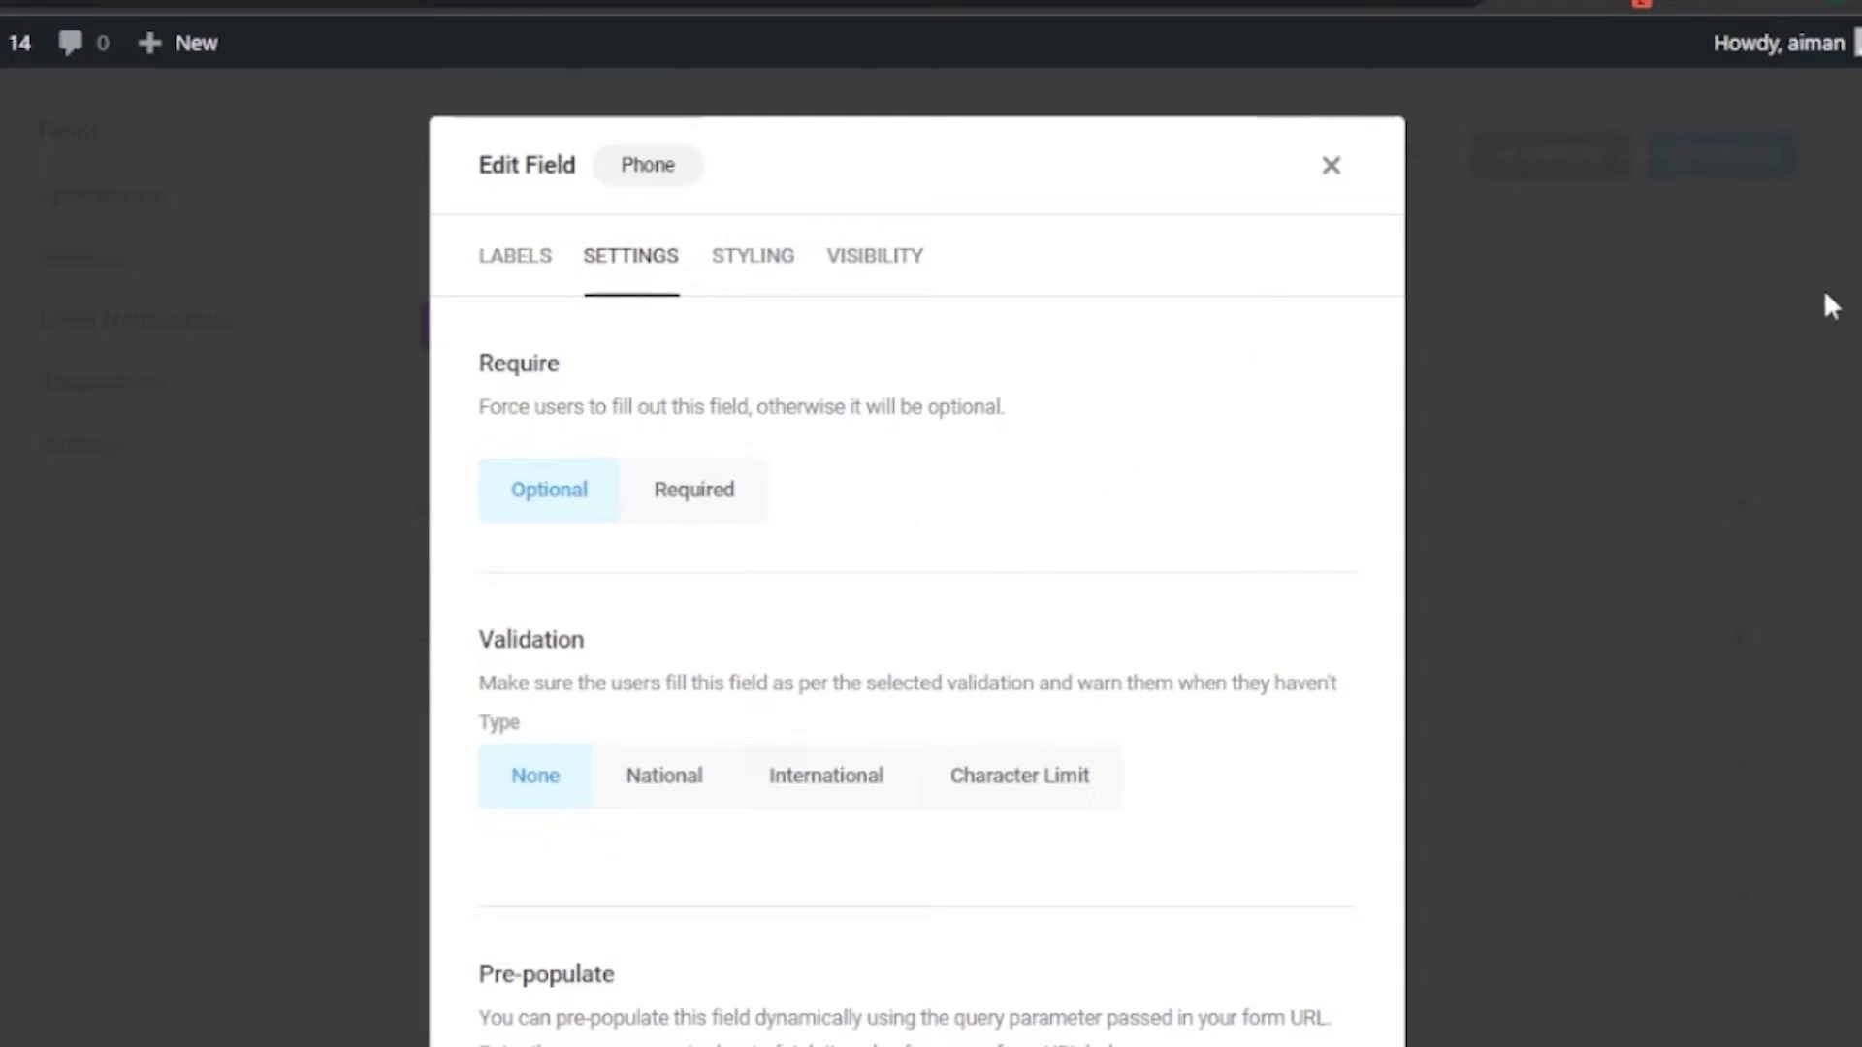
{"action": "scroll", "coordinate": [917, 558], "scroll_direction": "down", "scroll_amount": 1}
{"action": "scroll", "coordinate": [918, 558], "scroll_direction": "down", "scroll_amount": 3}
{"action": "scroll", "coordinate": [917, 558], "scroll_direction": "up", "scroll_amount": 4}
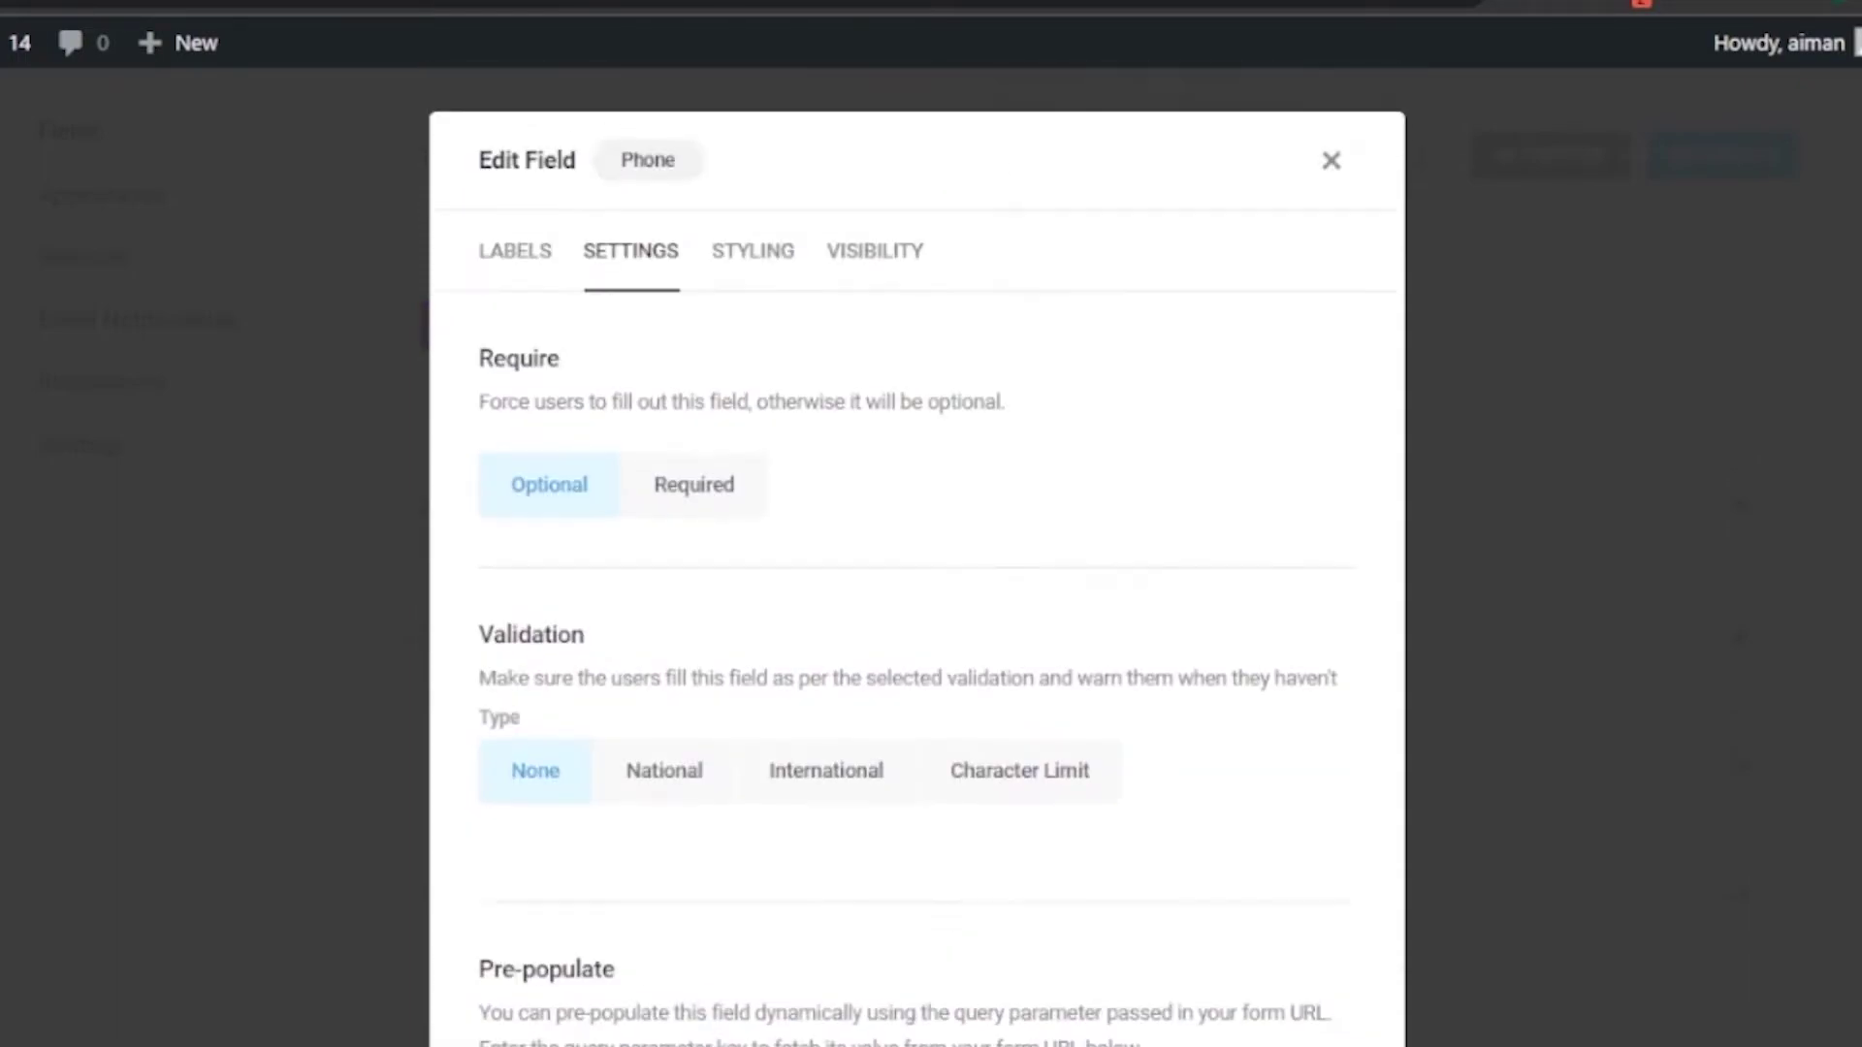
{"action": "scroll", "coordinate": [918, 557], "scroll_direction": "down", "scroll_amount": 4}
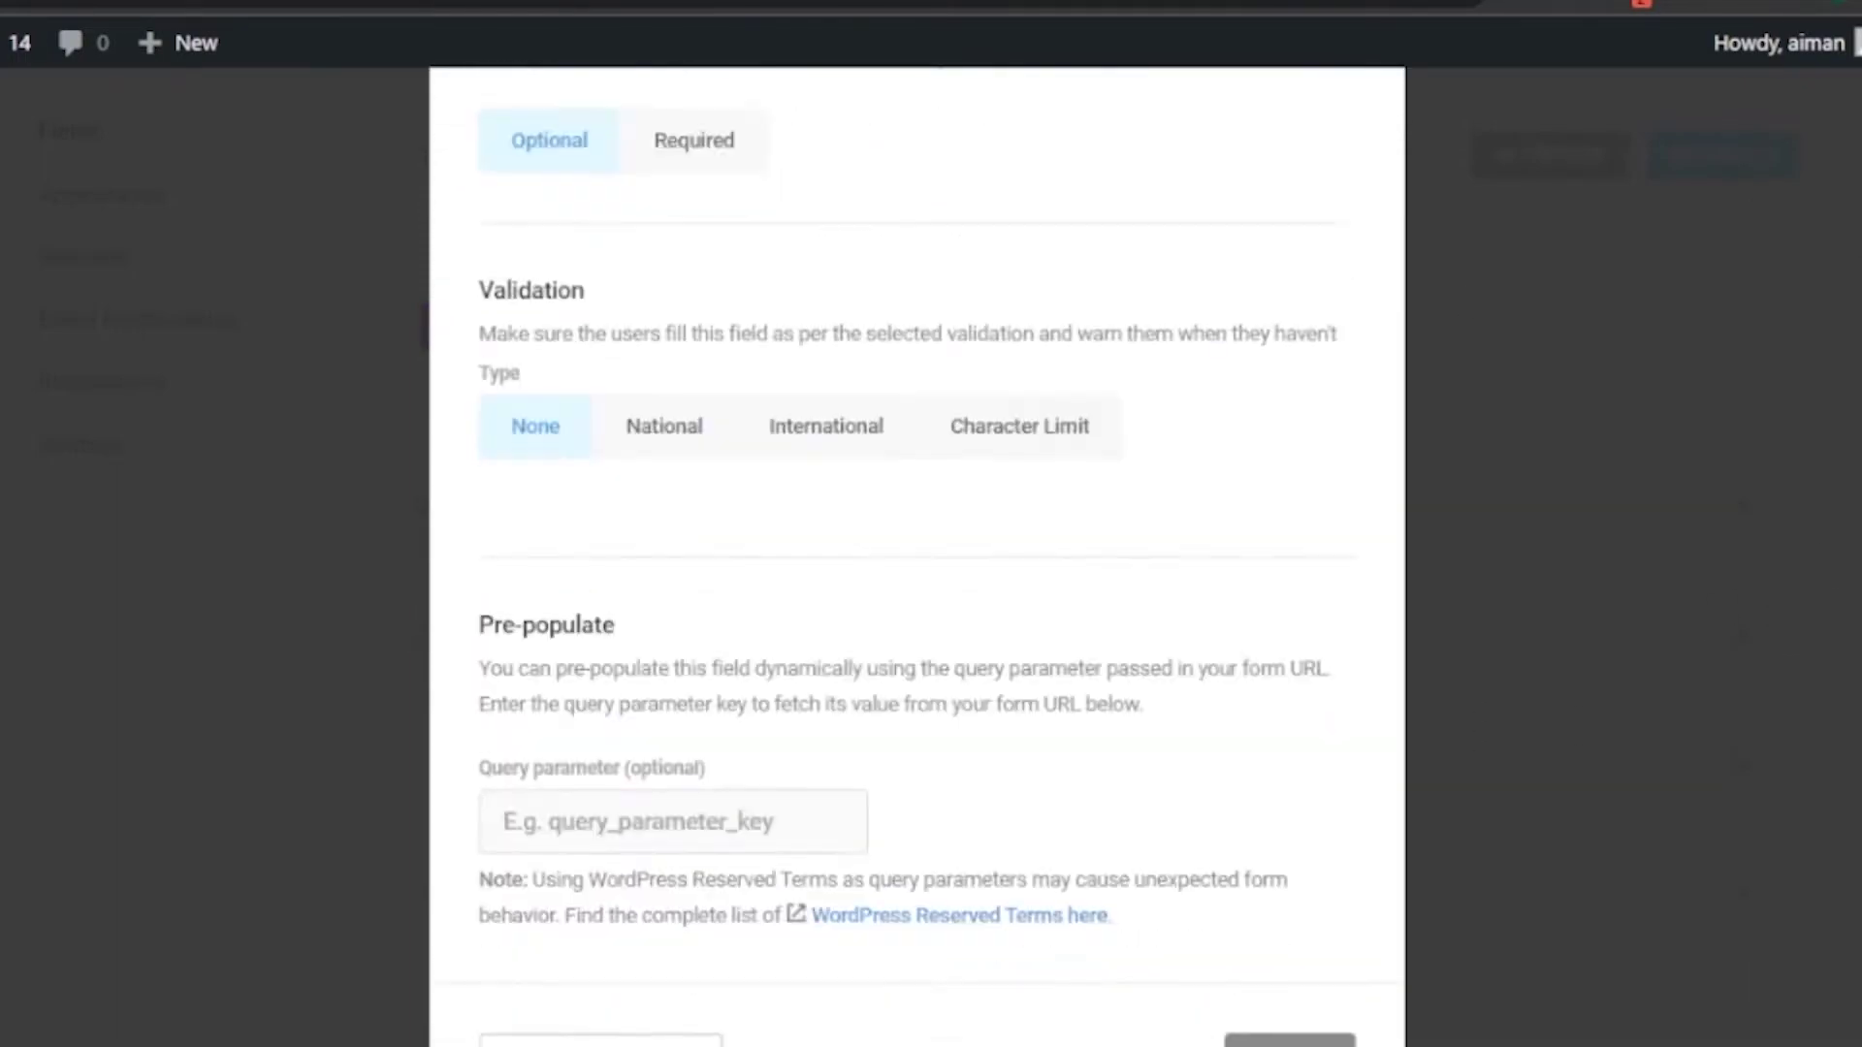
{"action": "left_click", "coordinate": [1261, 1030]}
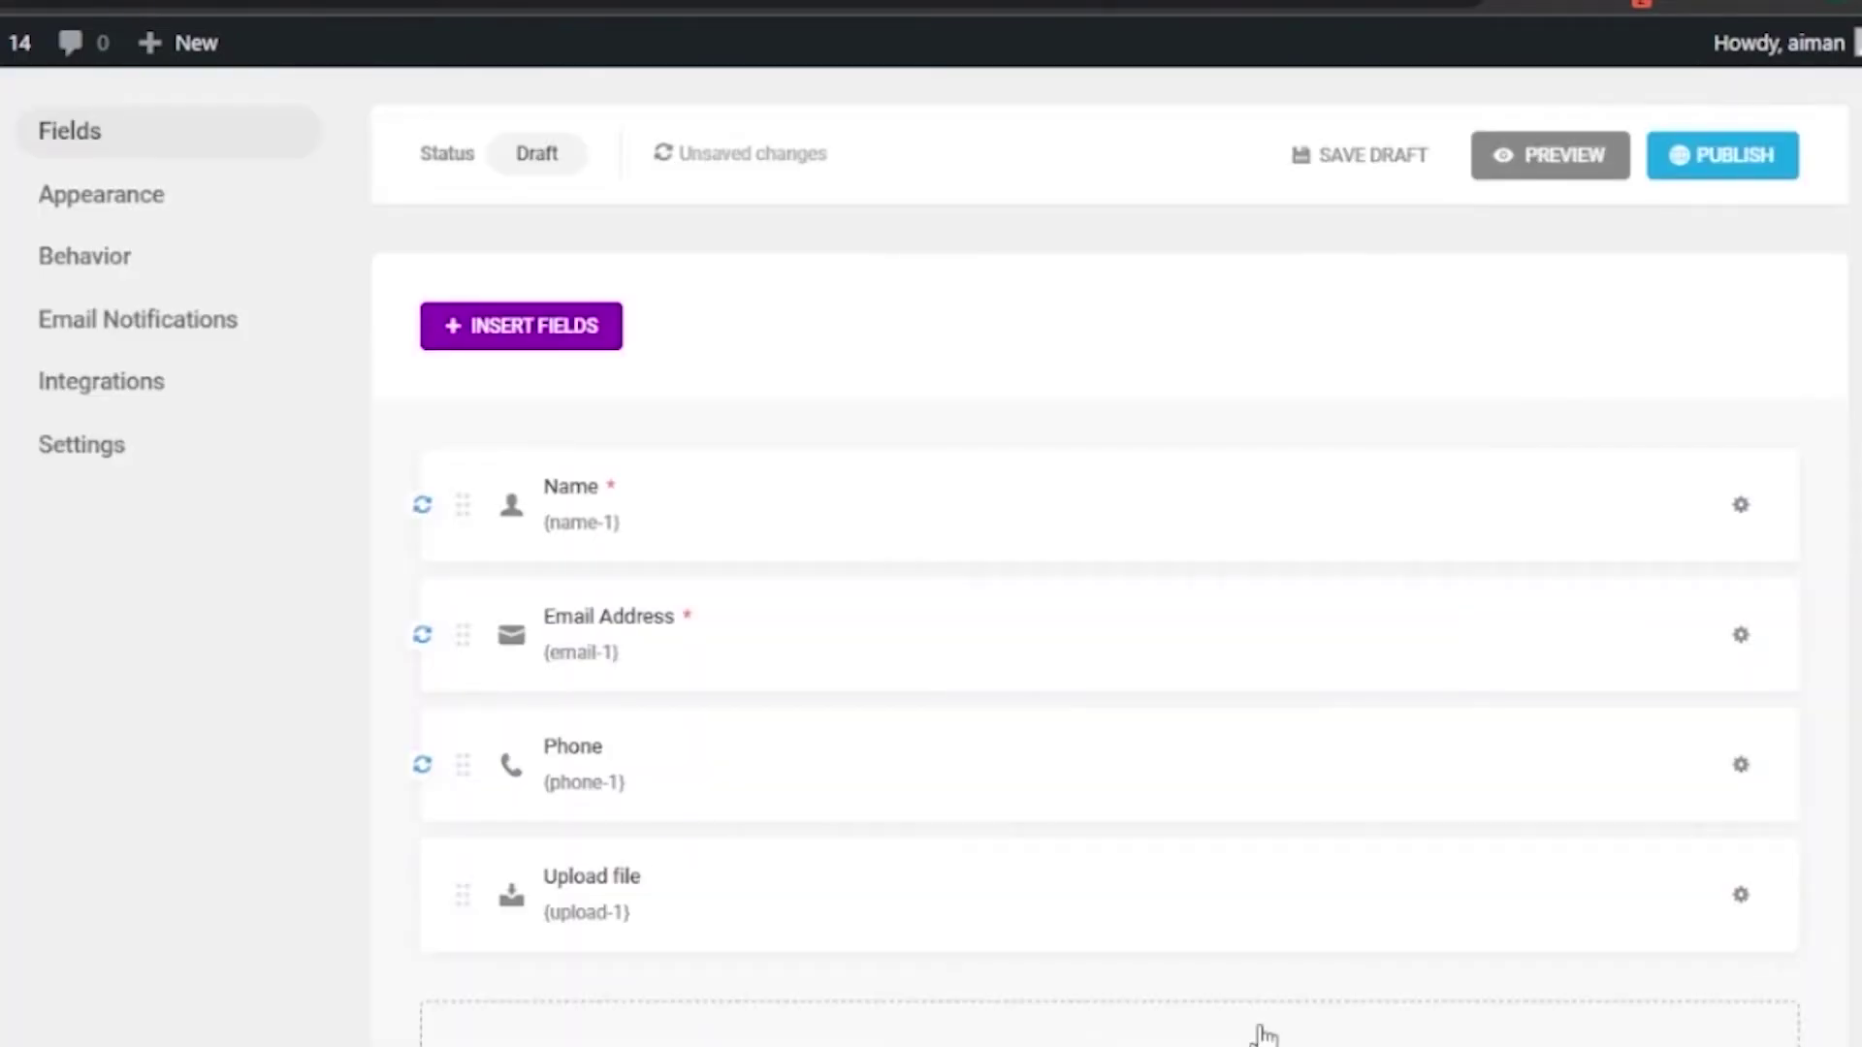
Step: Keep the Upload file field's type as Single and make the field required
{"action": "left_click", "coordinate": [609, 884]}
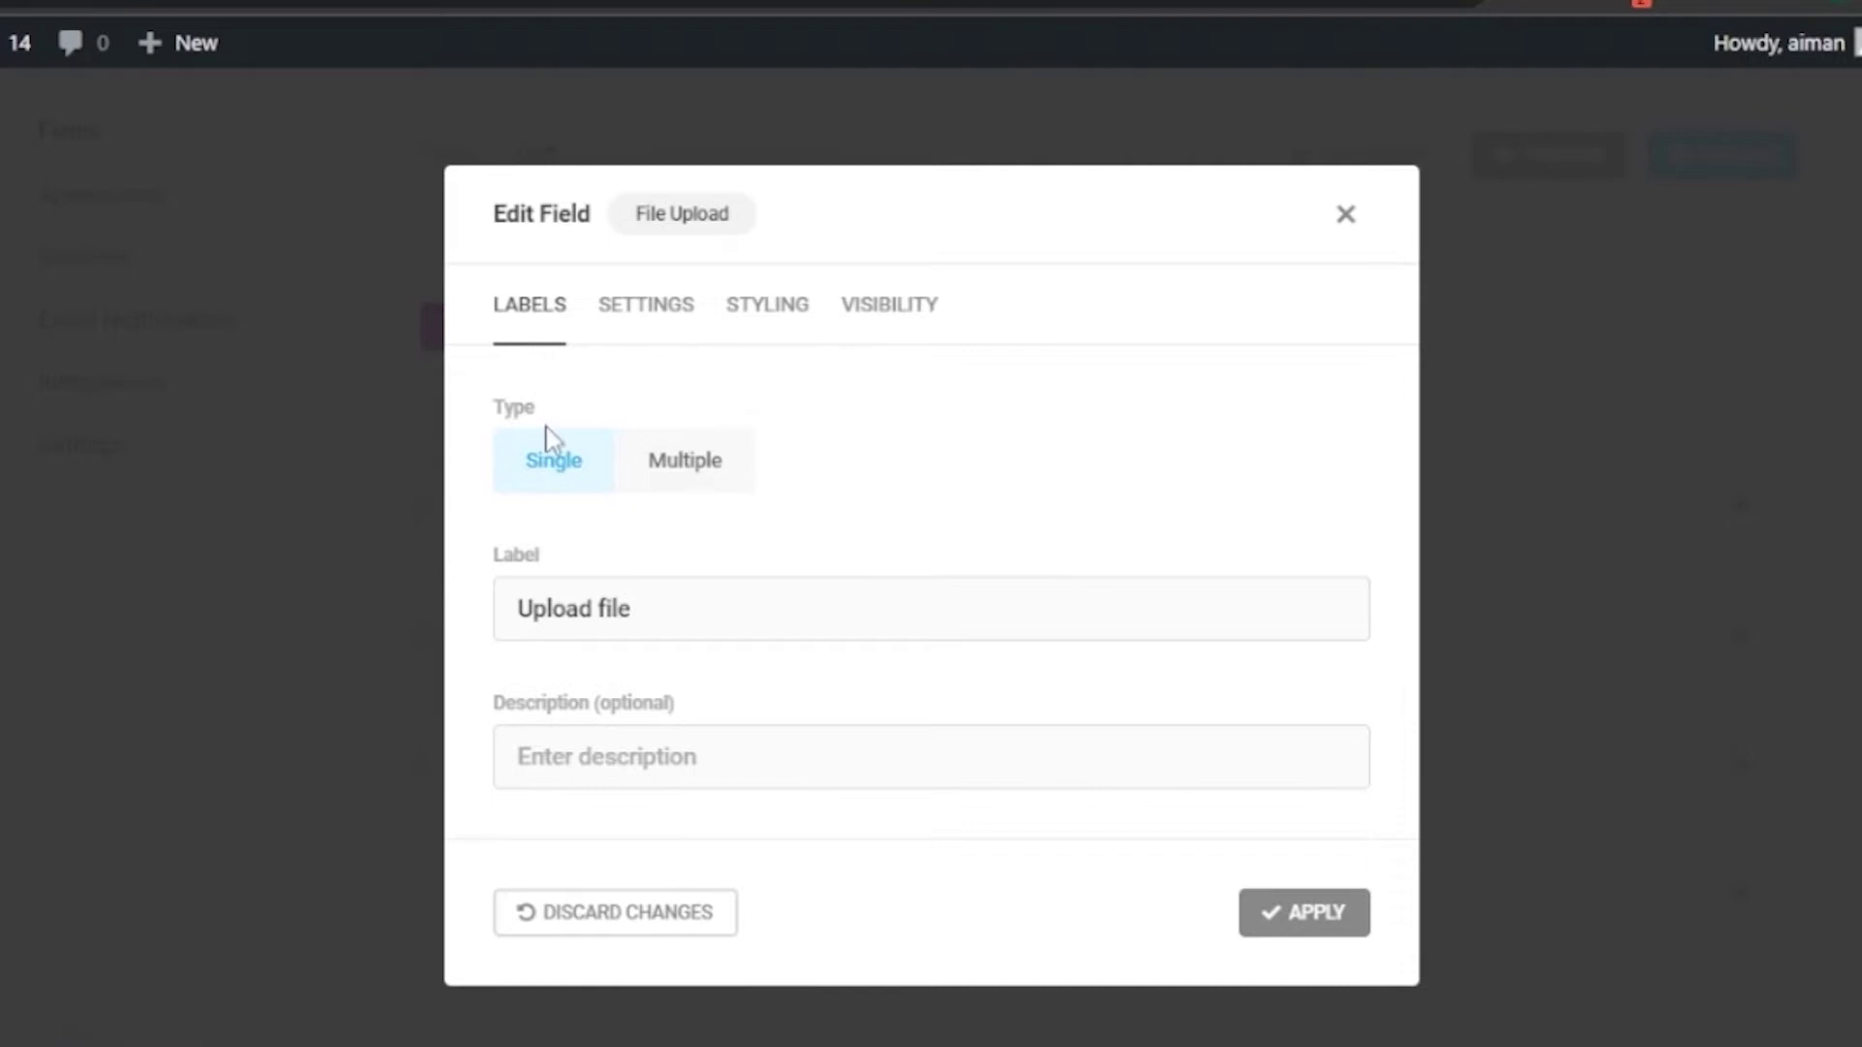
{"action": "left_click", "coordinate": [689, 460]}
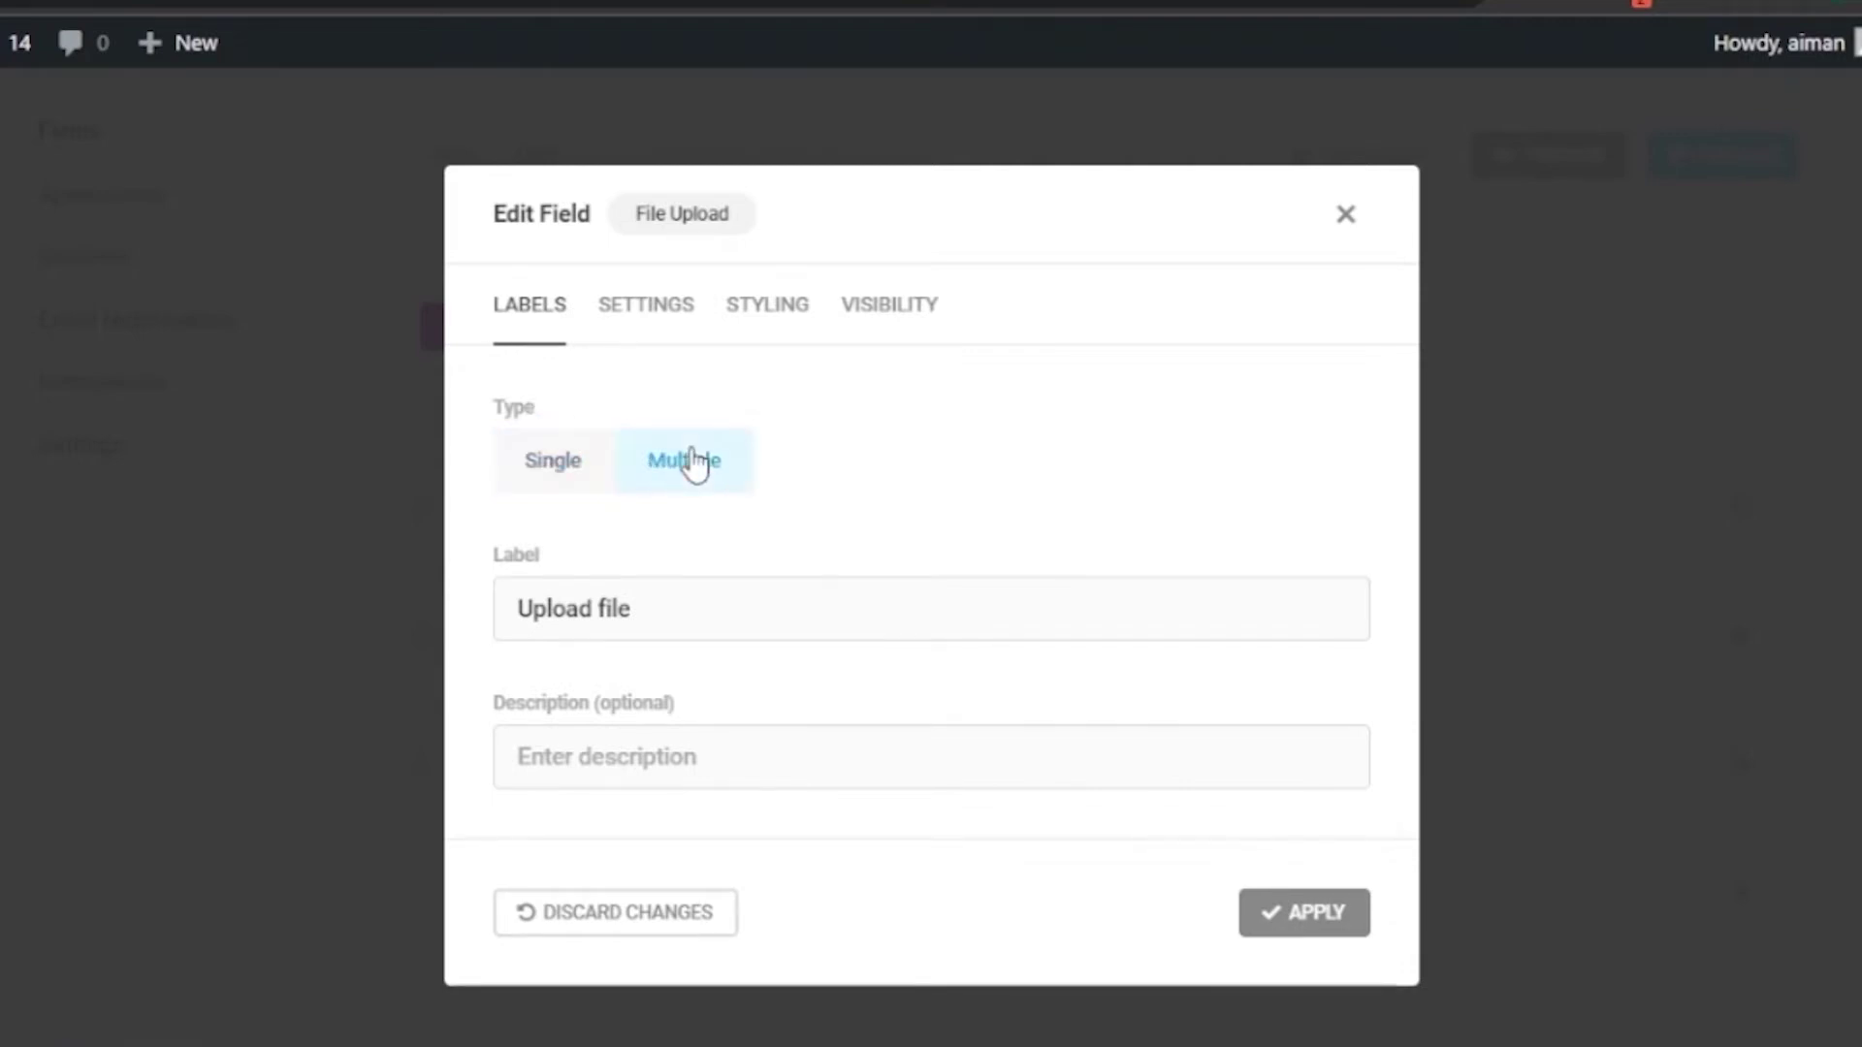
{"action": "left_click", "coordinate": [585, 468]}
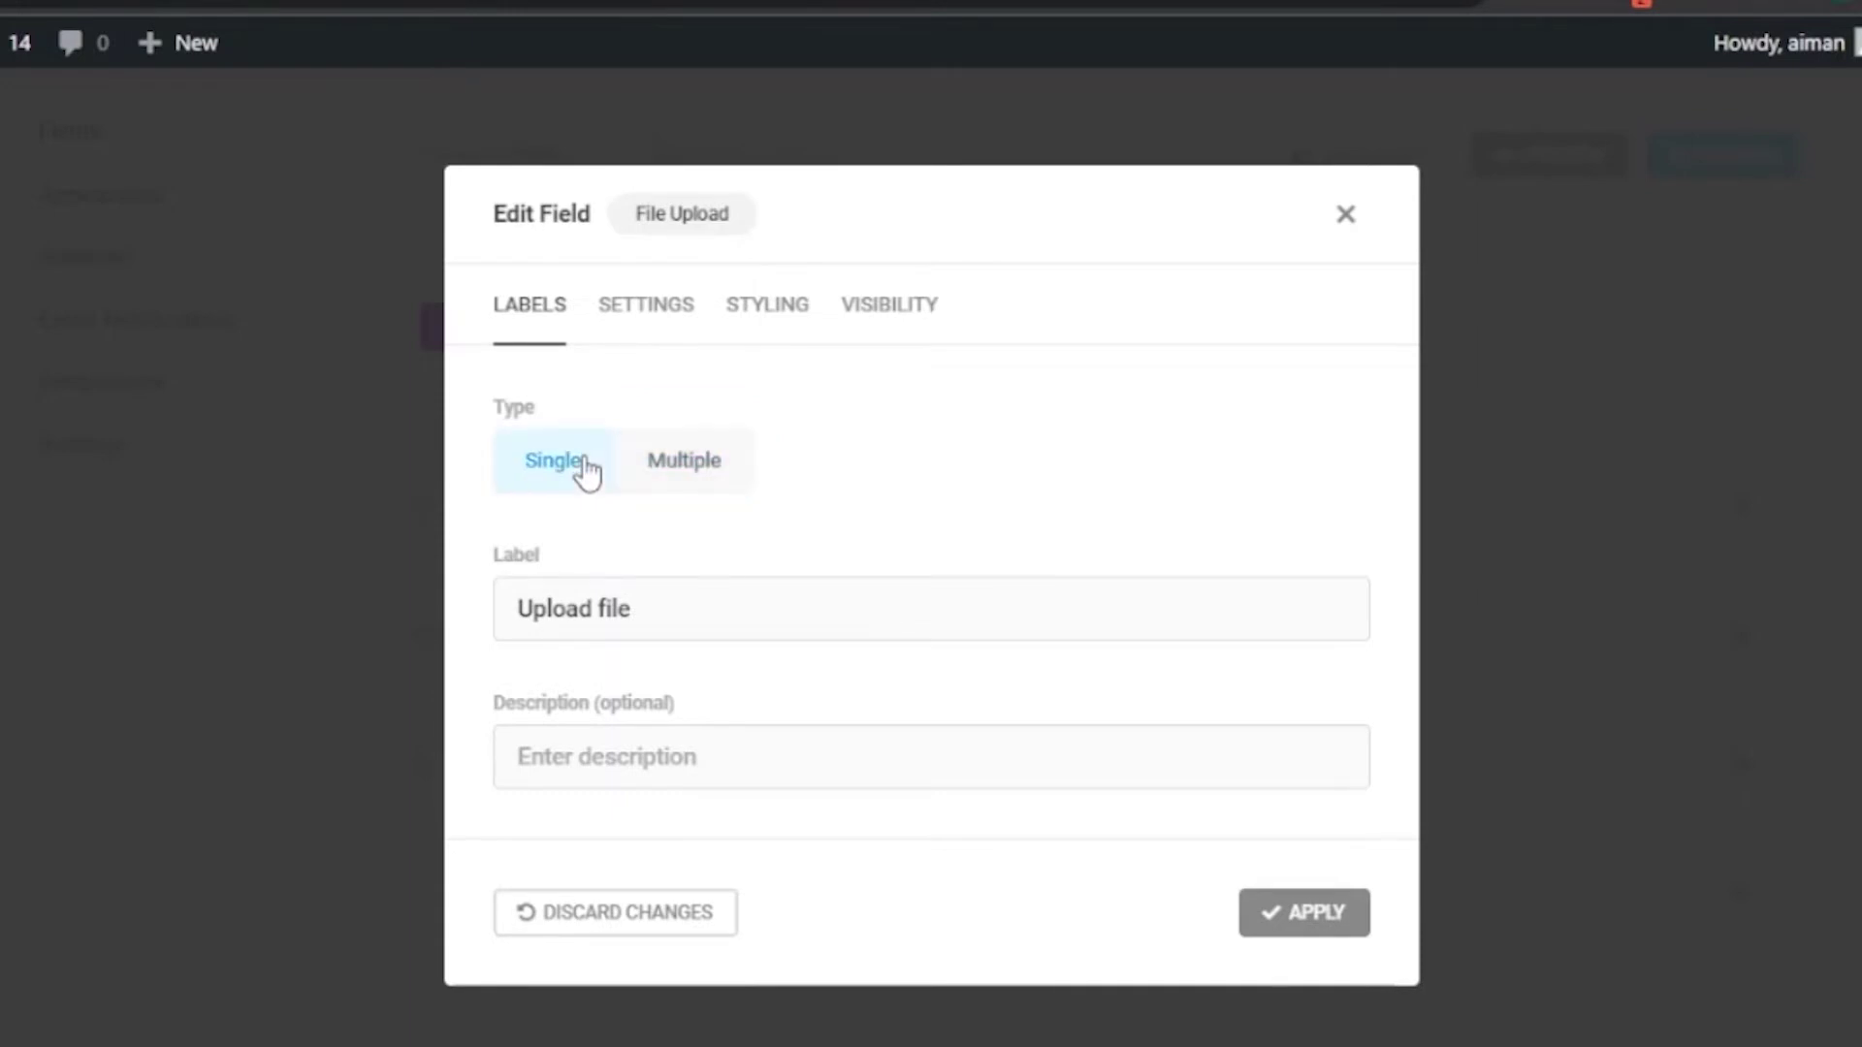
{"action": "left_click", "coordinate": [667, 749]}
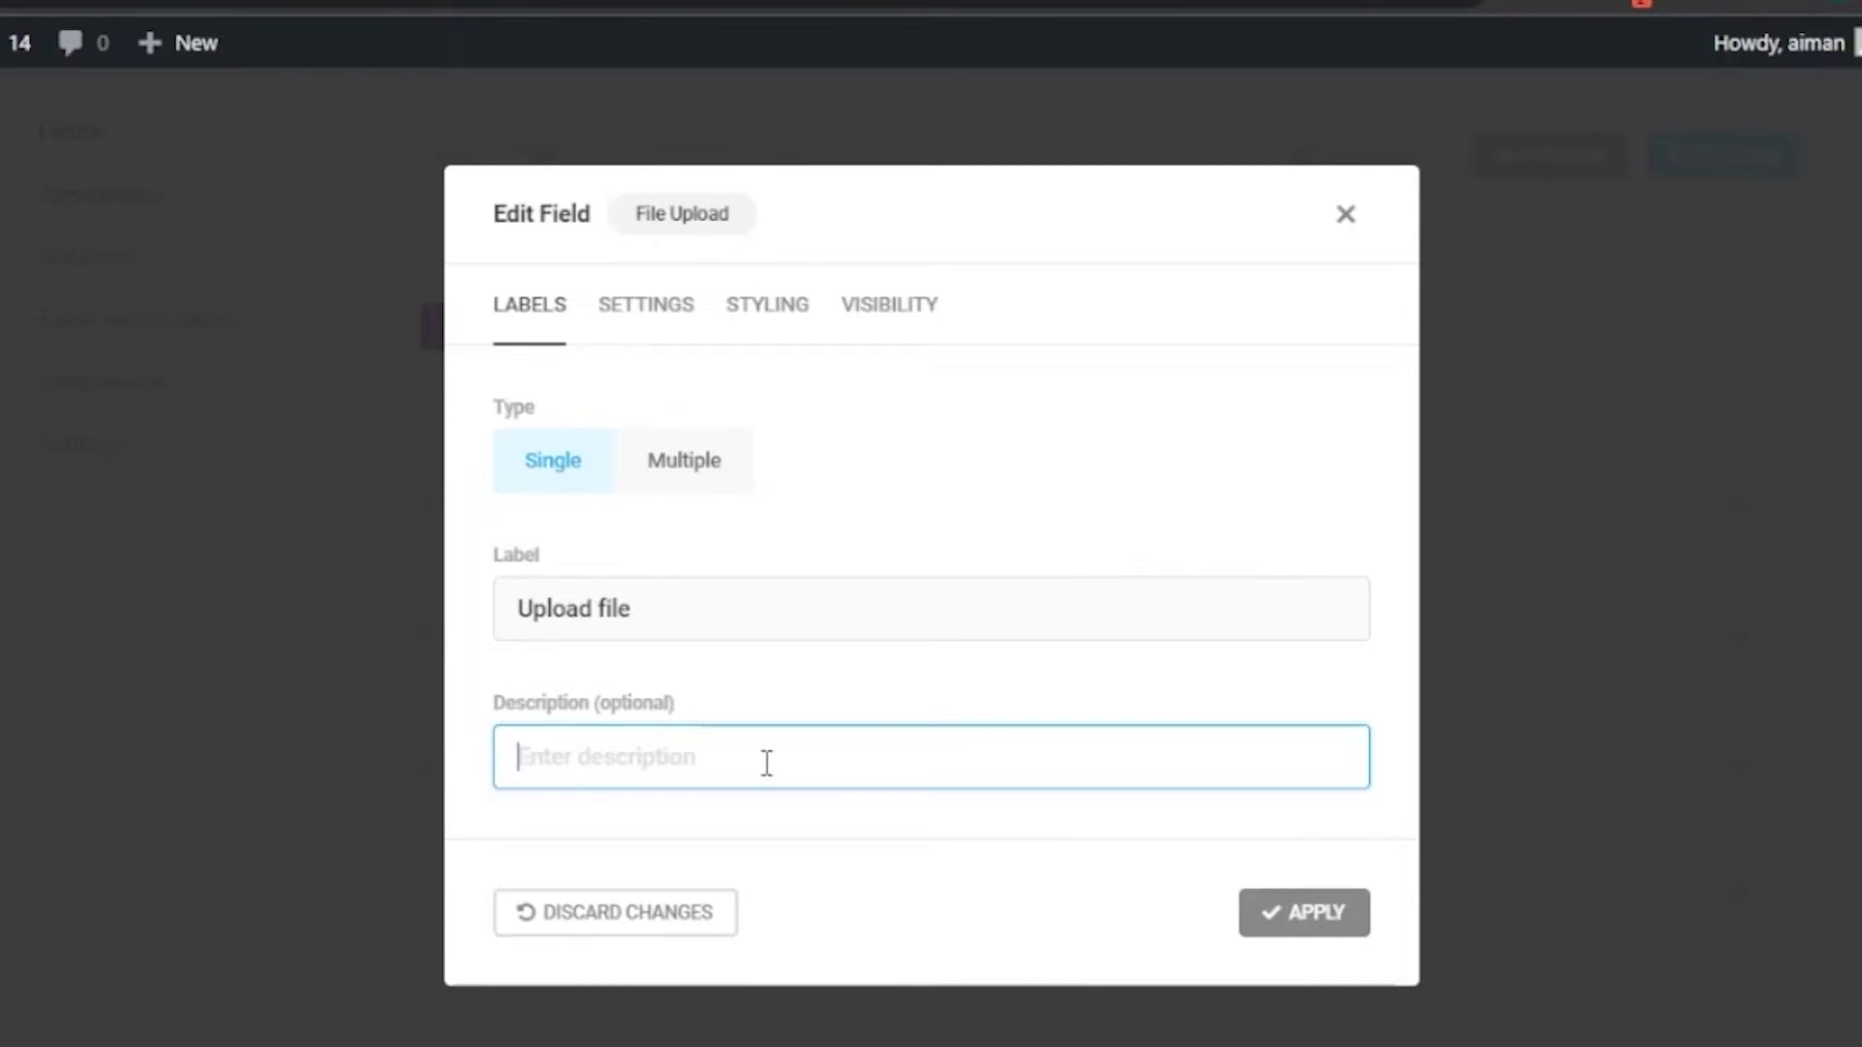
{"action": "left_click", "coordinate": [656, 312]}
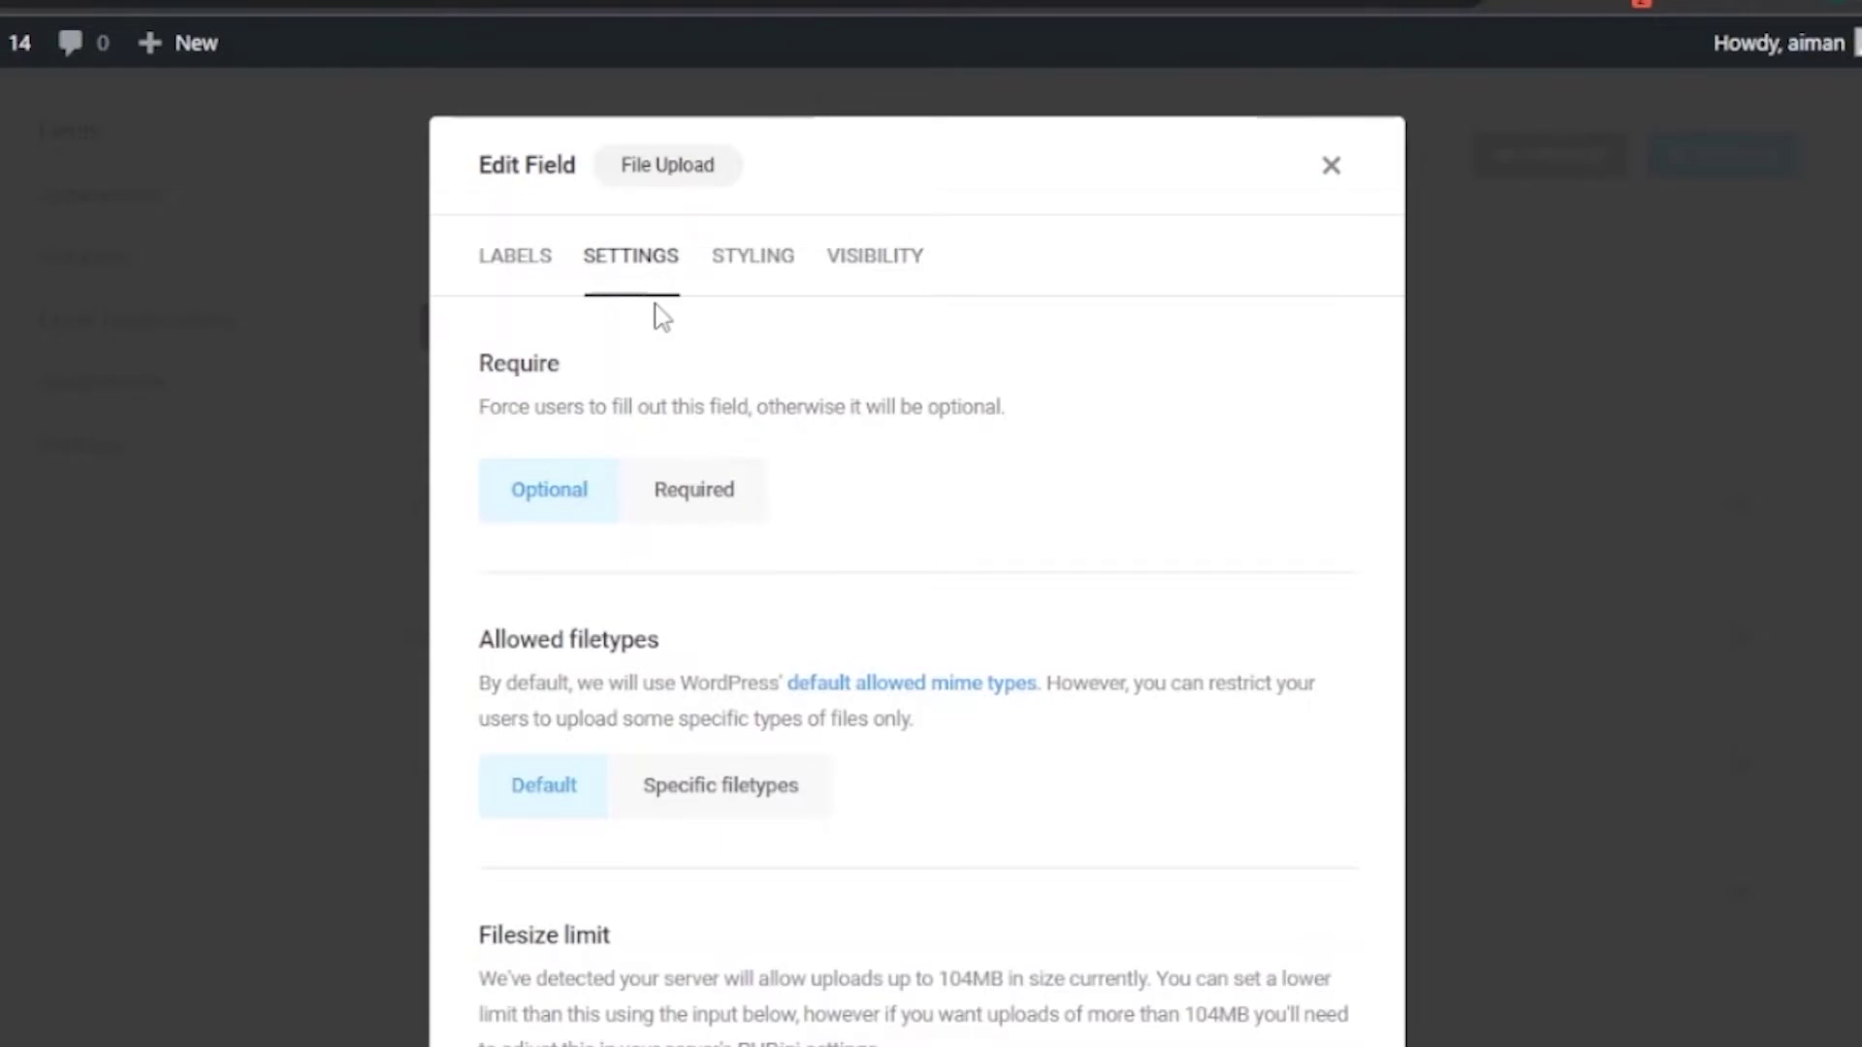
{"action": "left_click", "coordinate": [700, 497]}
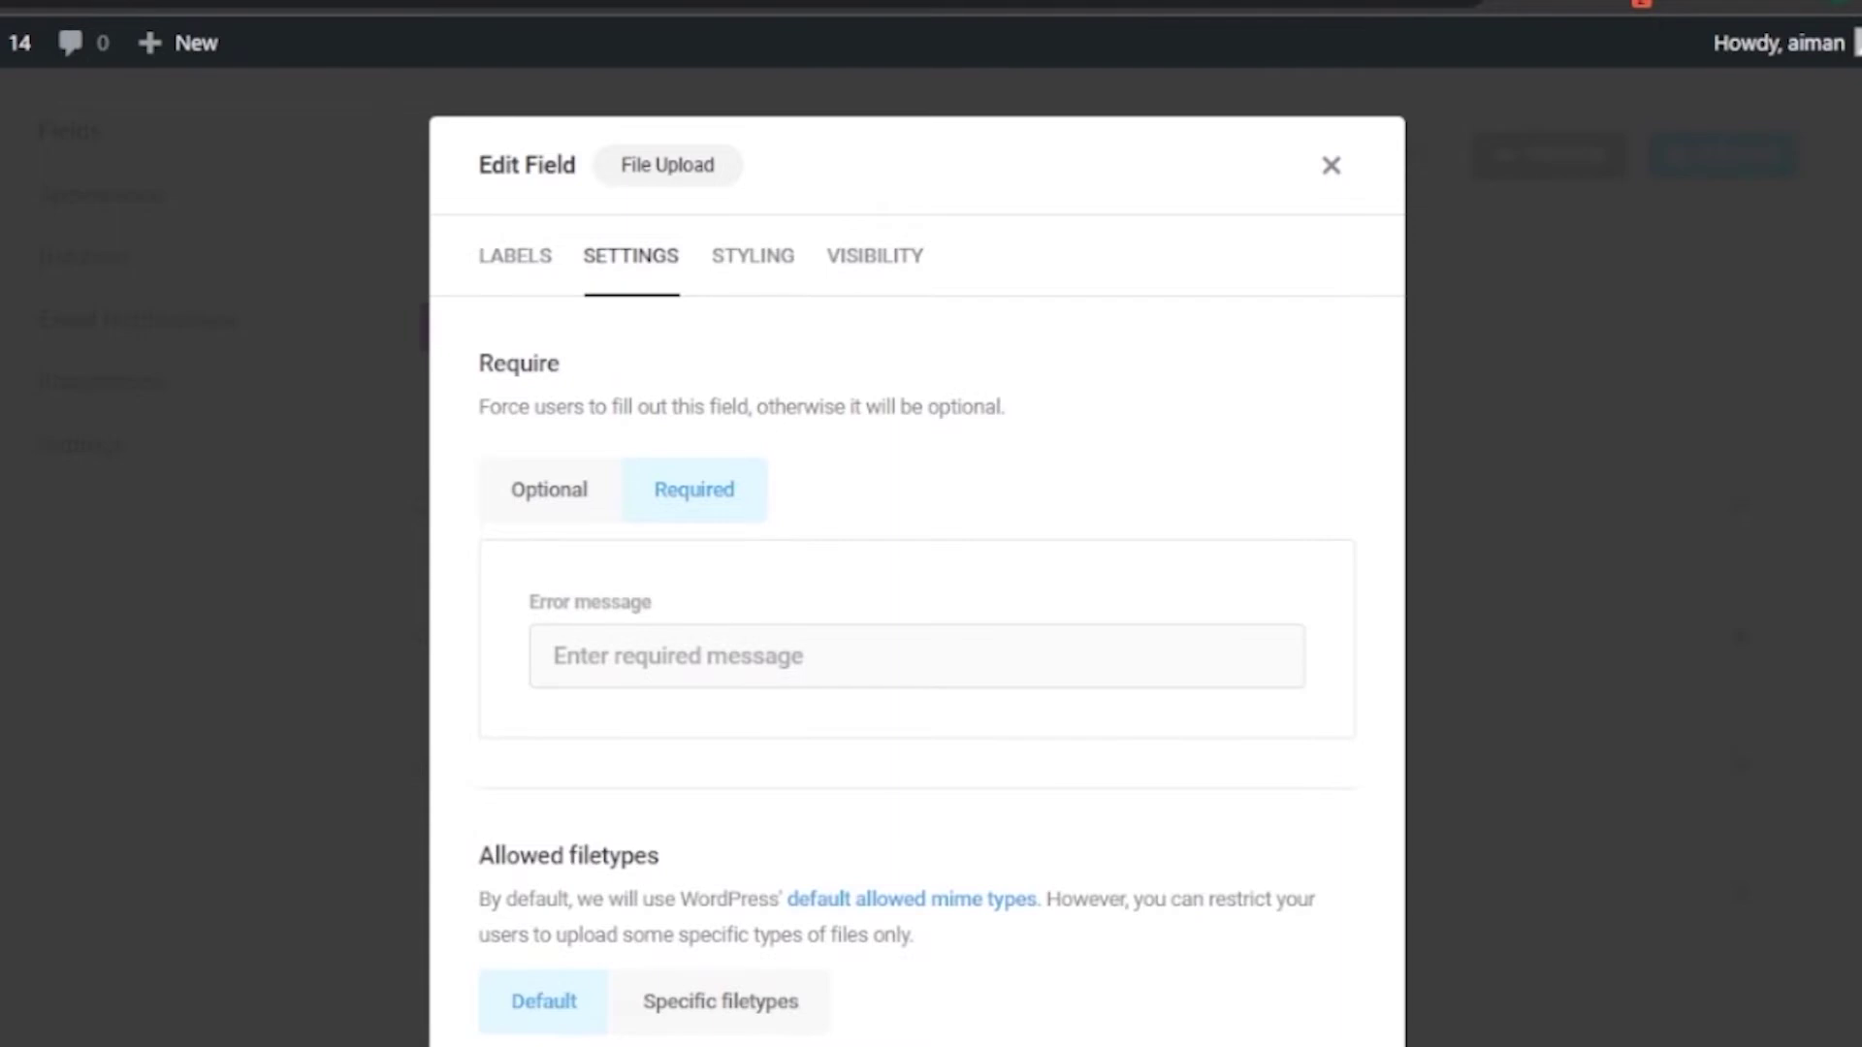
Step: Restrict the Upload file field to specific filetypes, excluding all image, audio and video formats, and review the other file categories
{"action": "scroll", "coordinate": [795, 543], "scroll_direction": "down", "scroll_amount": 5}
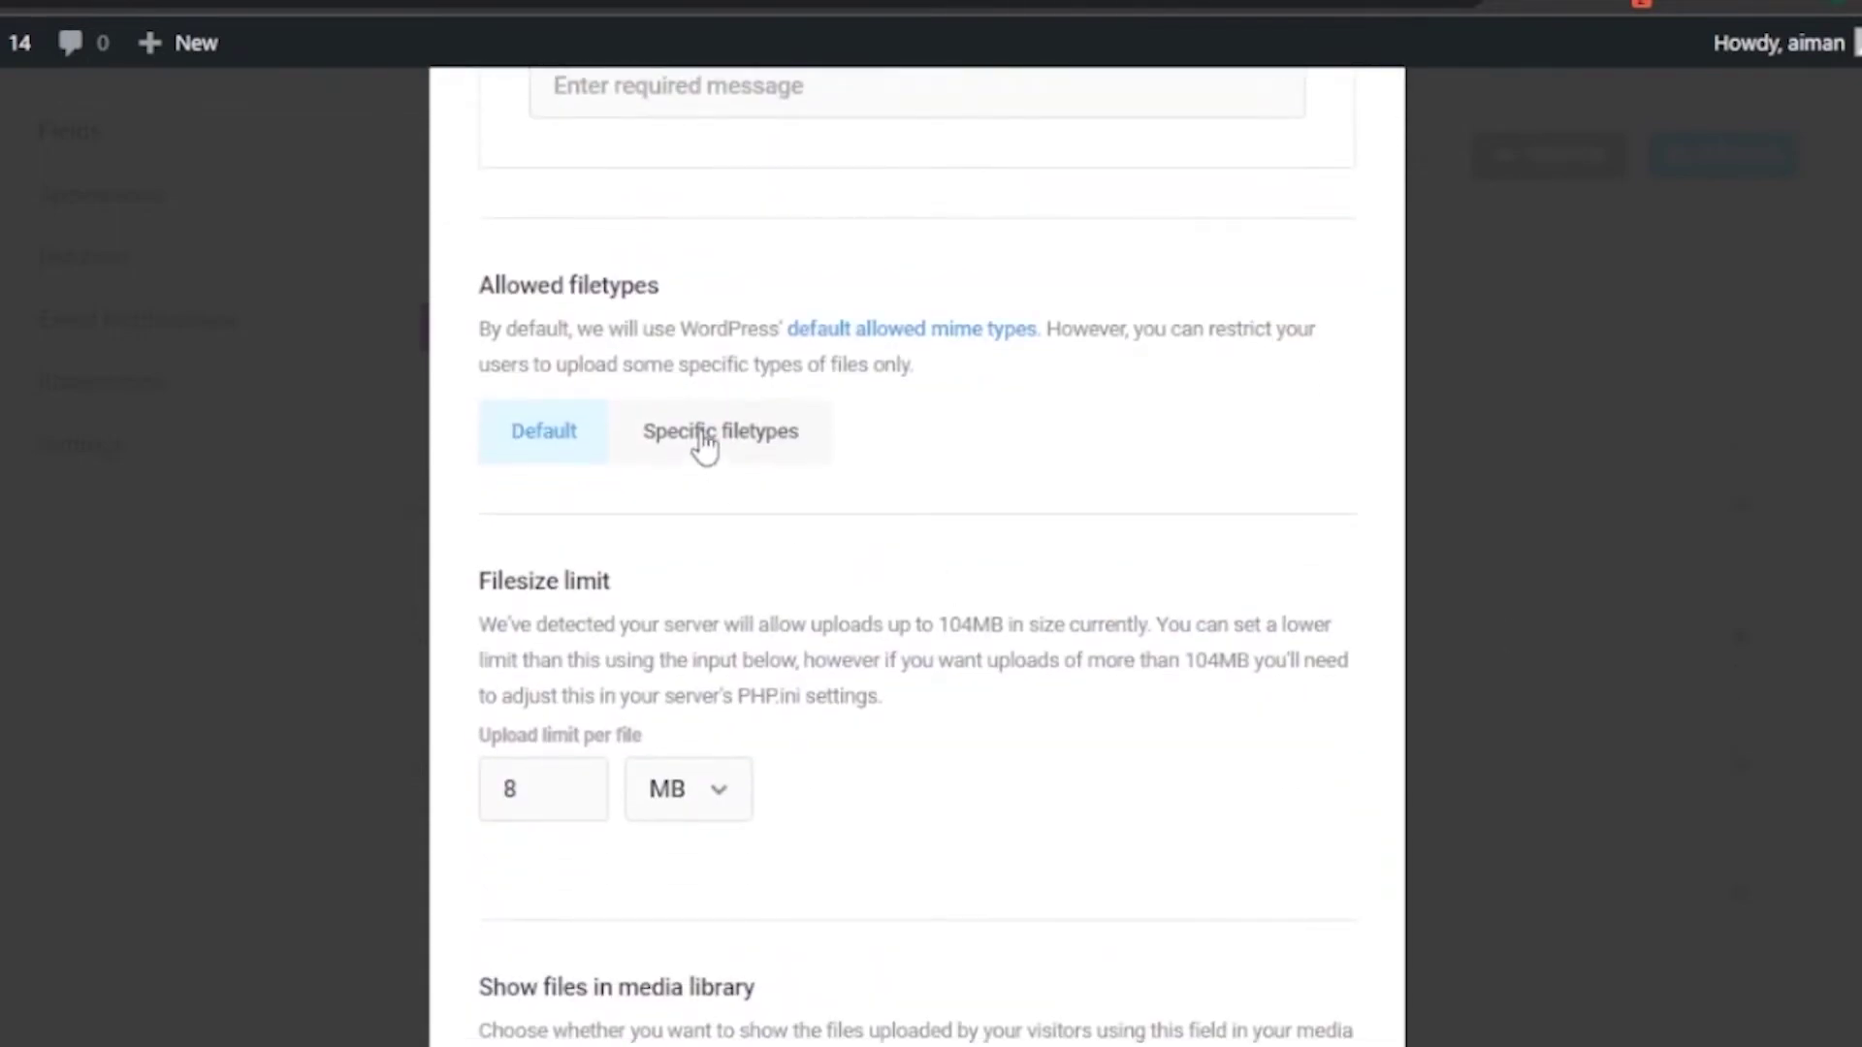
{"action": "left_click", "coordinate": [705, 437]}
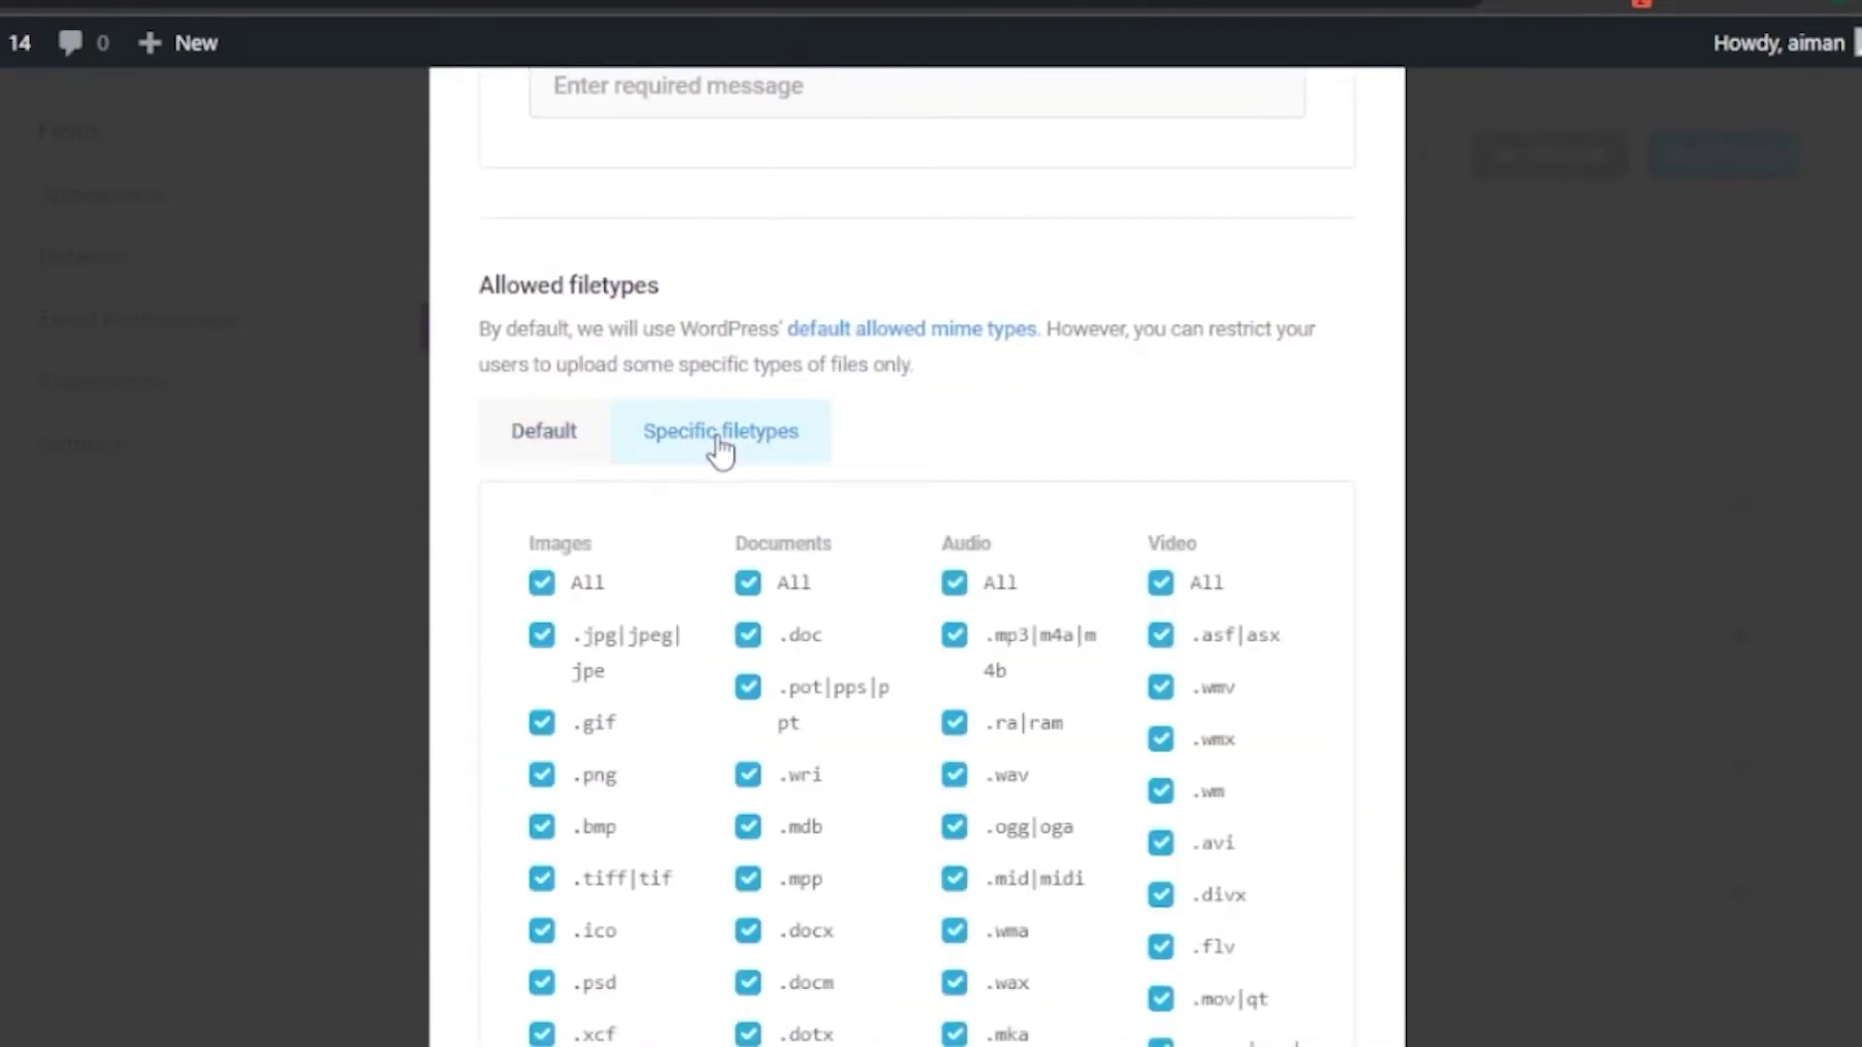
{"action": "scroll", "coordinate": [916, 557], "scroll_direction": "down", "scroll_amount": 3}
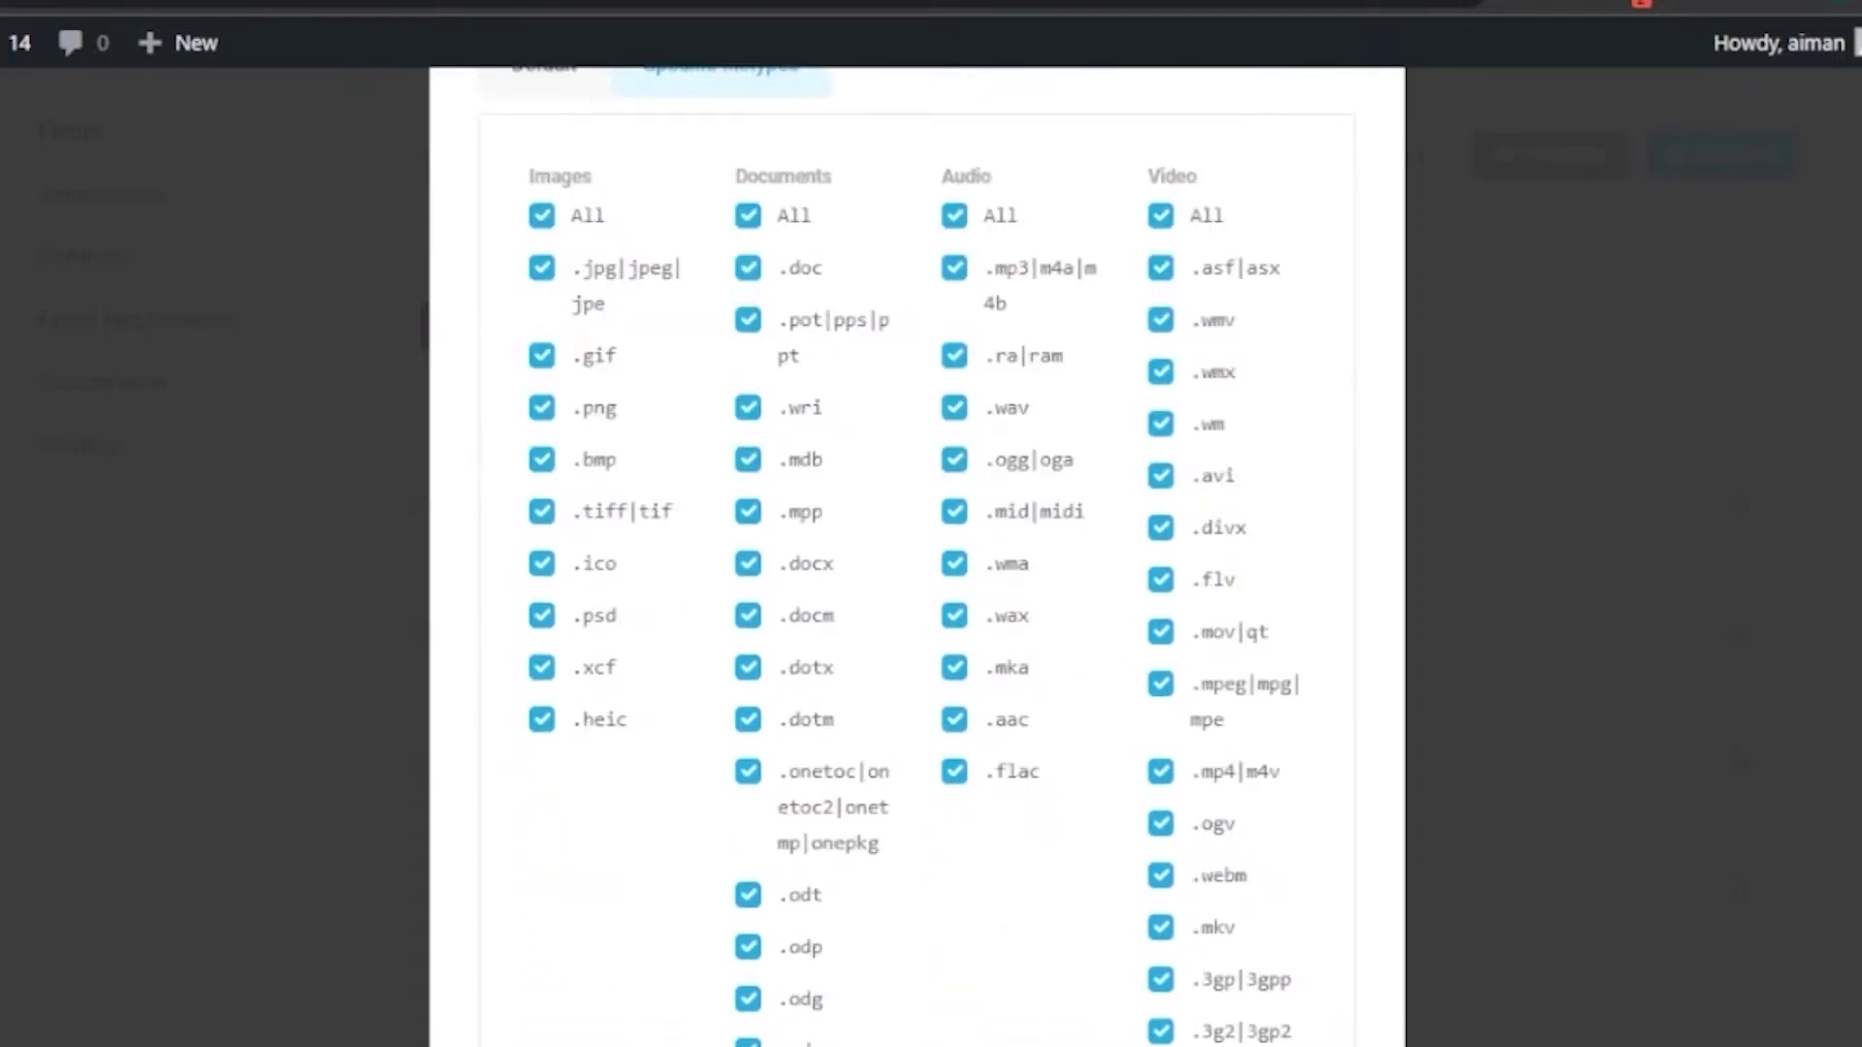
{"action": "scroll", "coordinate": [917, 558], "scroll_direction": "down", "scroll_amount": 1}
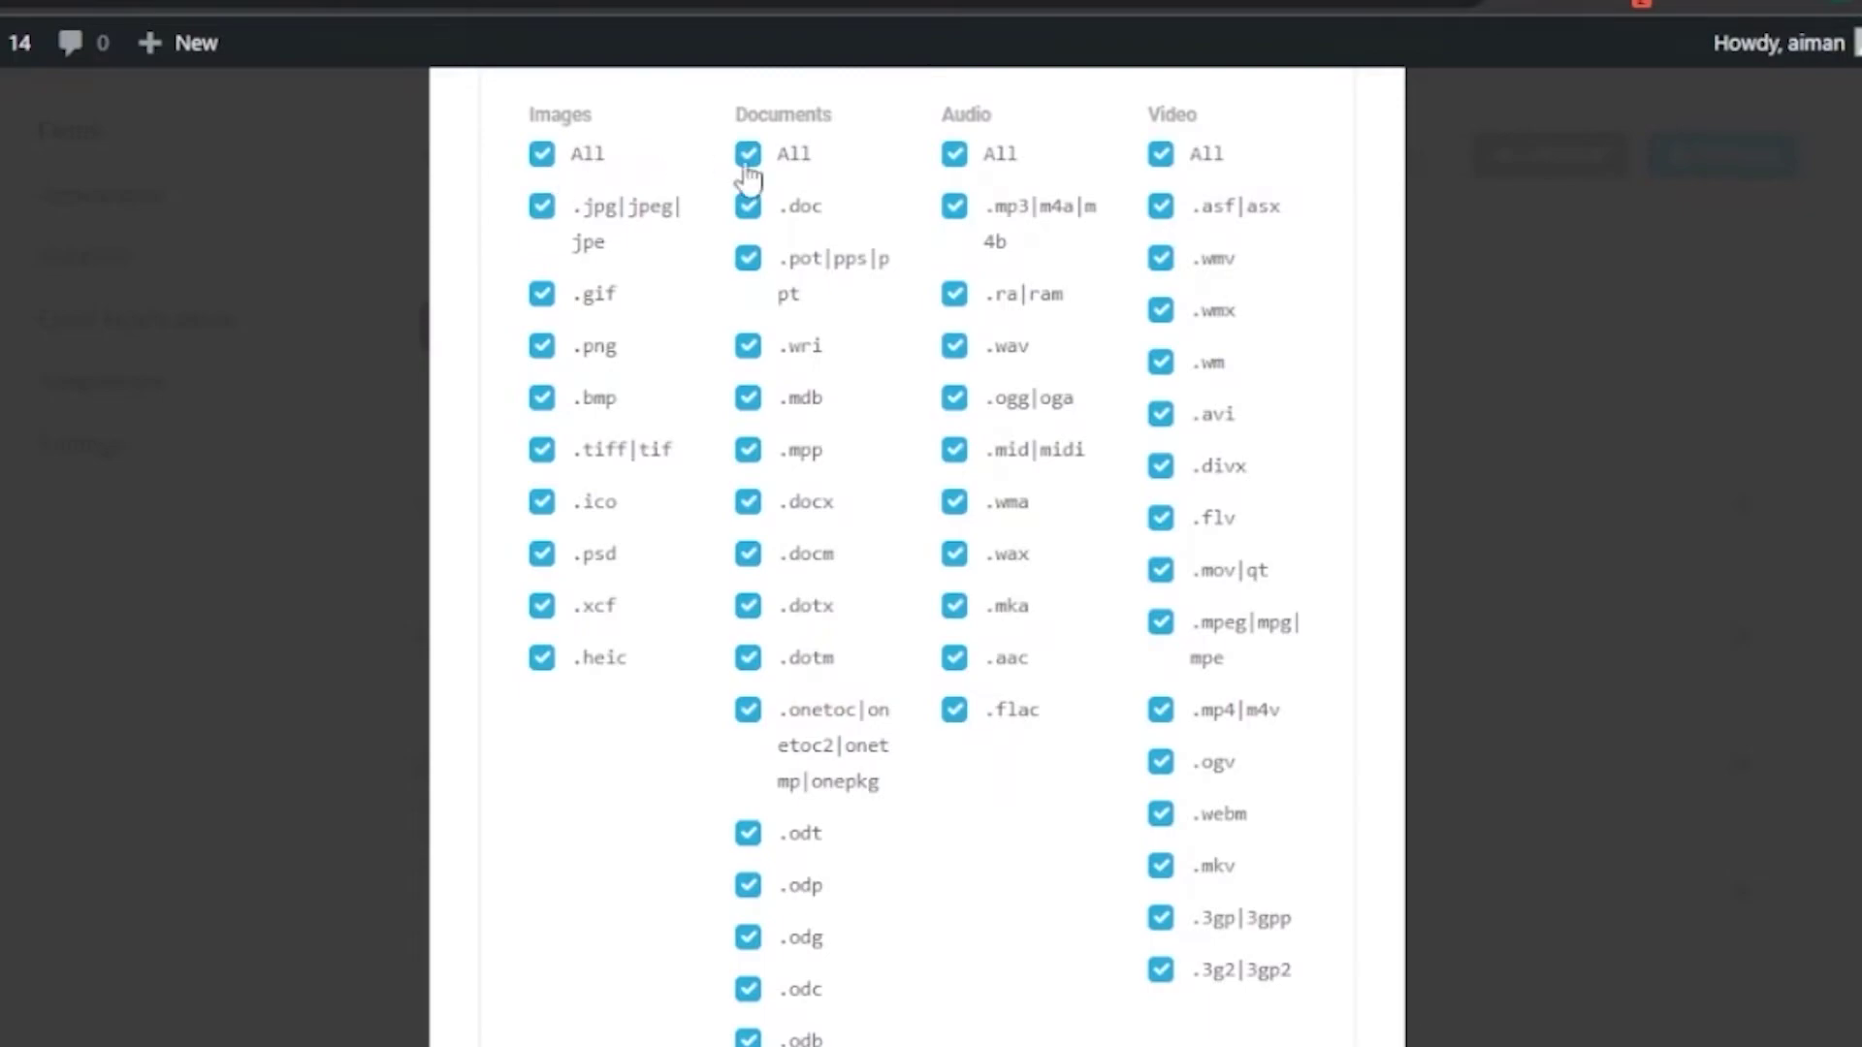
{"action": "left_click", "coordinate": [541, 153]}
{"action": "left_click", "coordinate": [954, 153]}
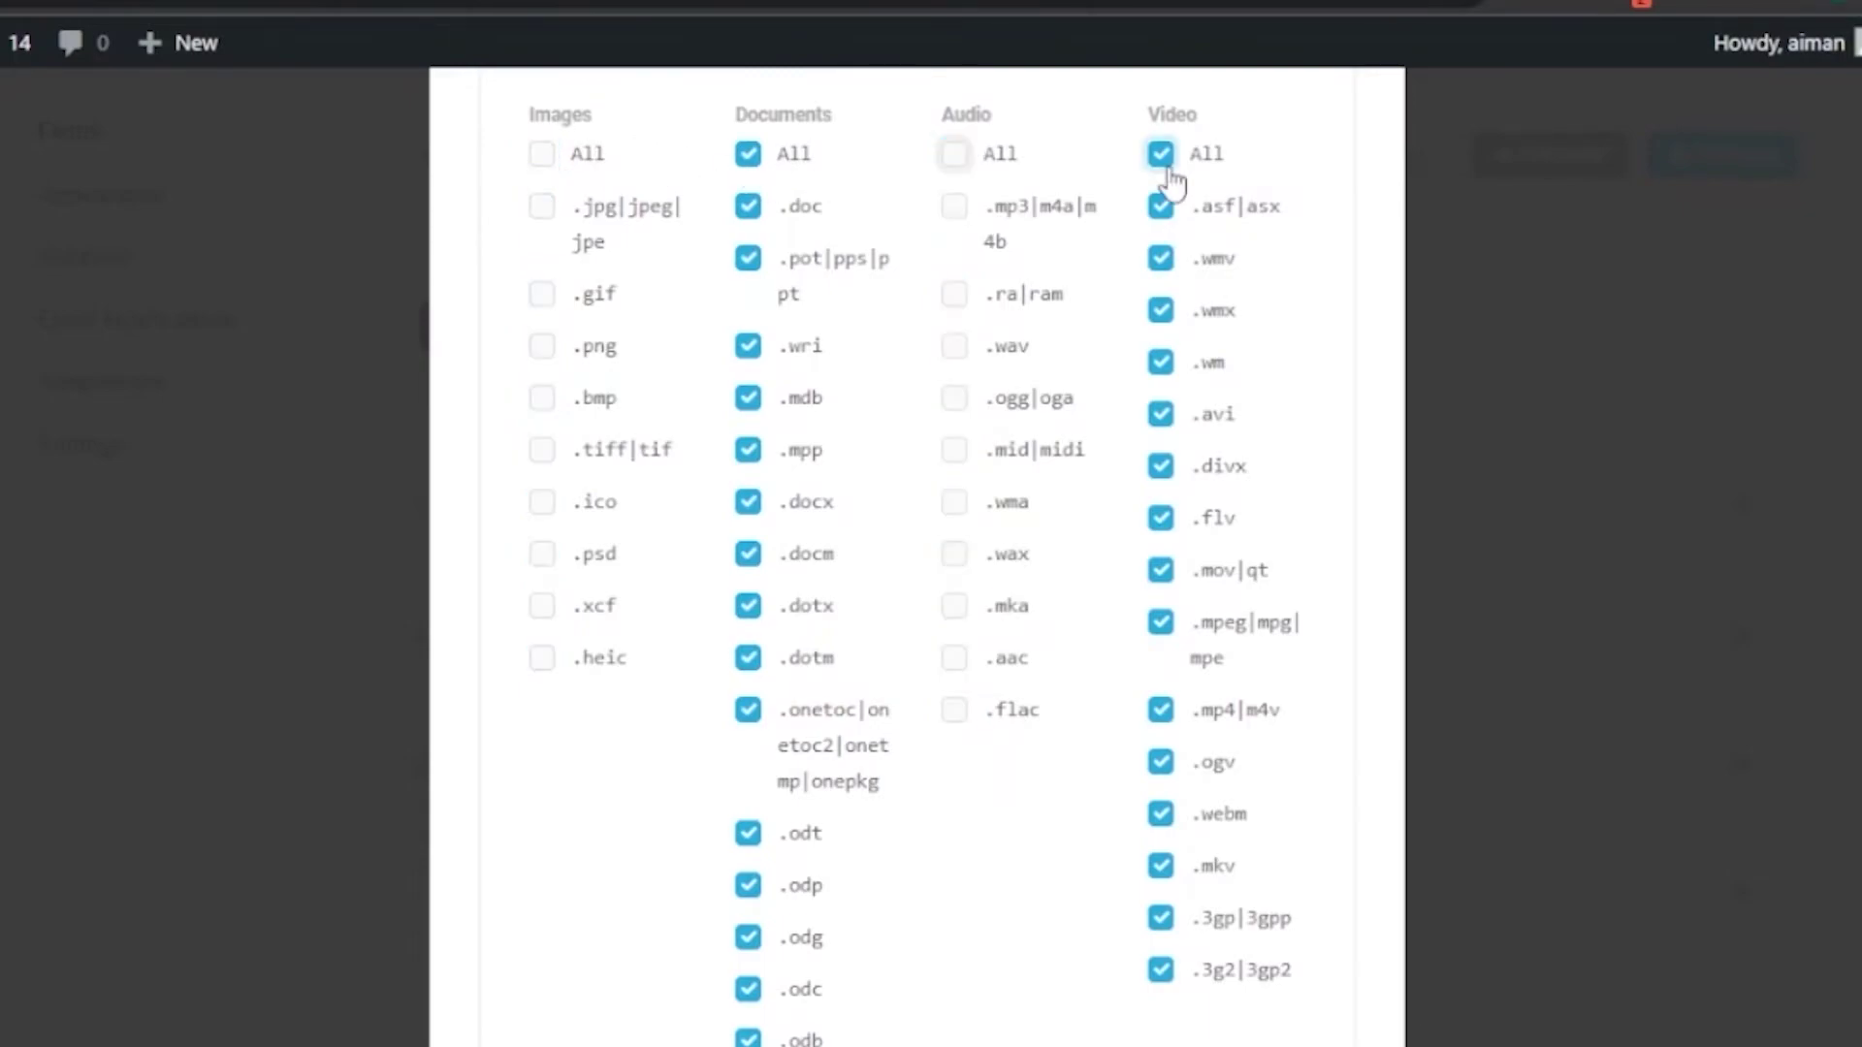
{"action": "left_click", "coordinate": [1168, 153]}
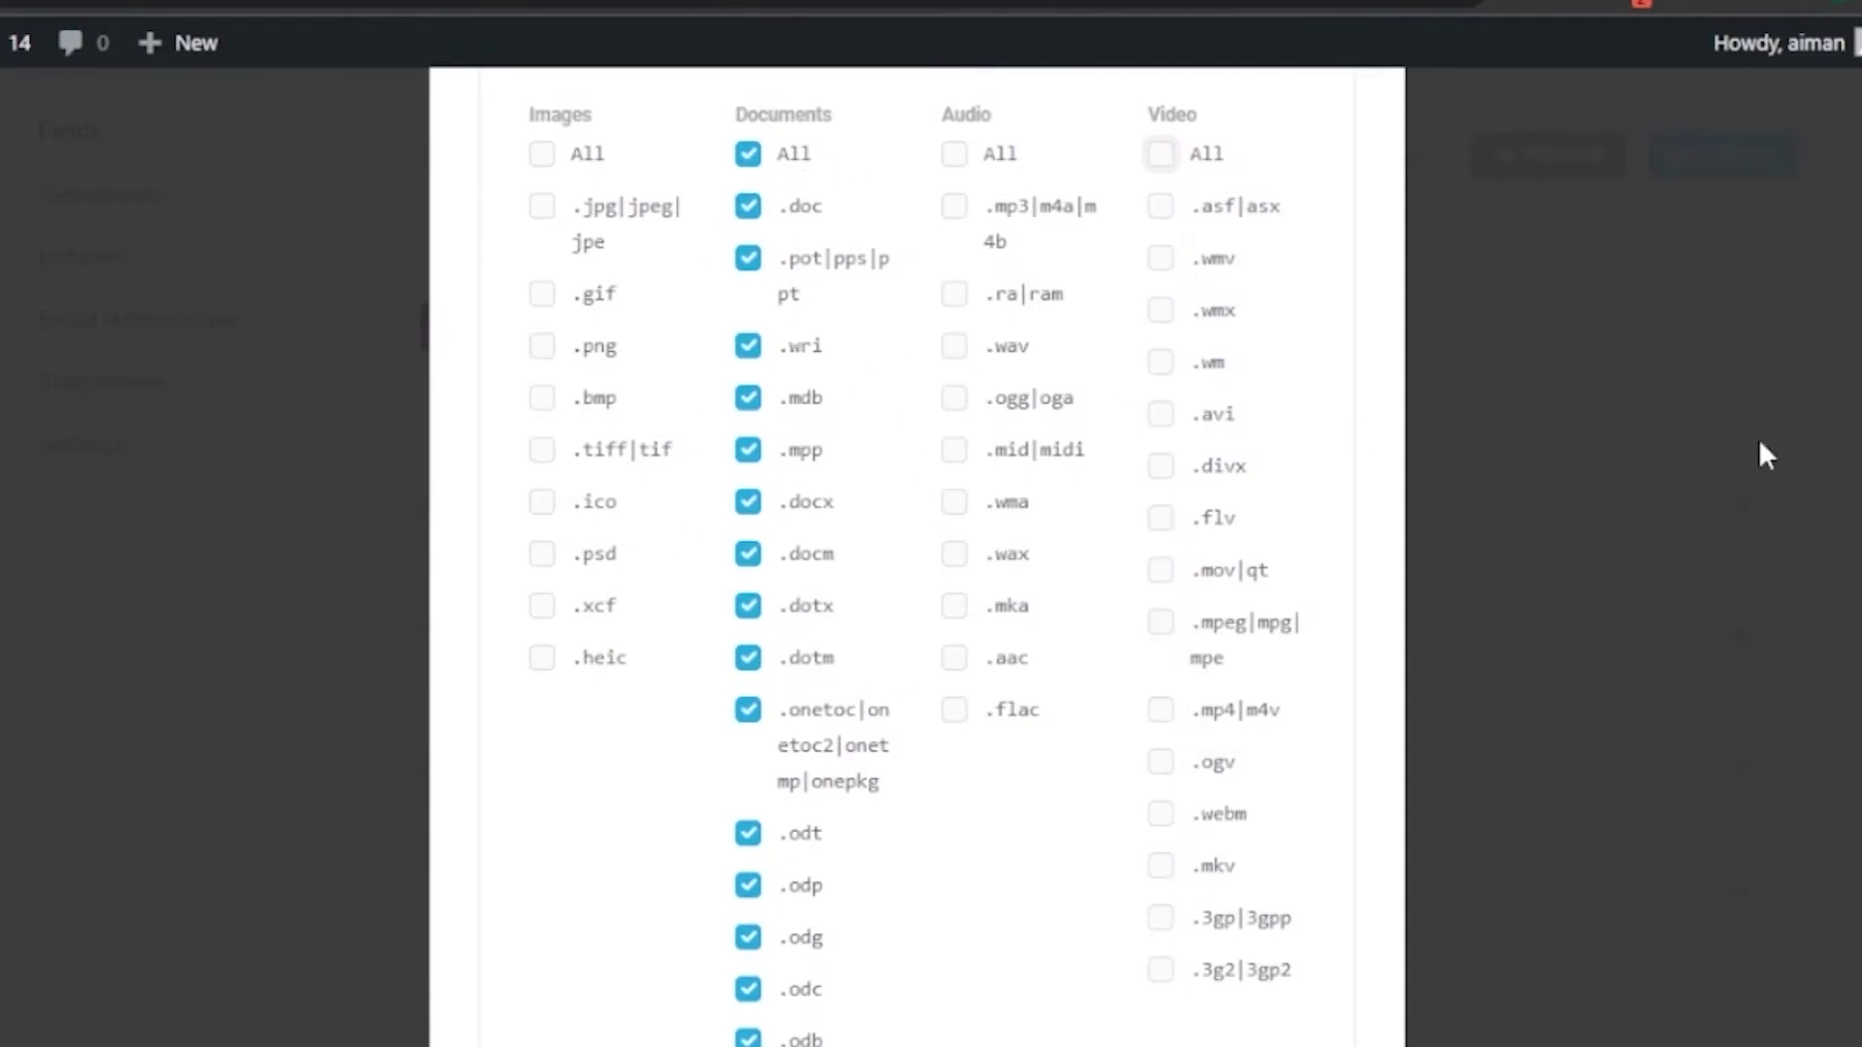
{"action": "scroll", "coordinate": [901, 557], "scroll_direction": "up", "scroll_amount": 1}
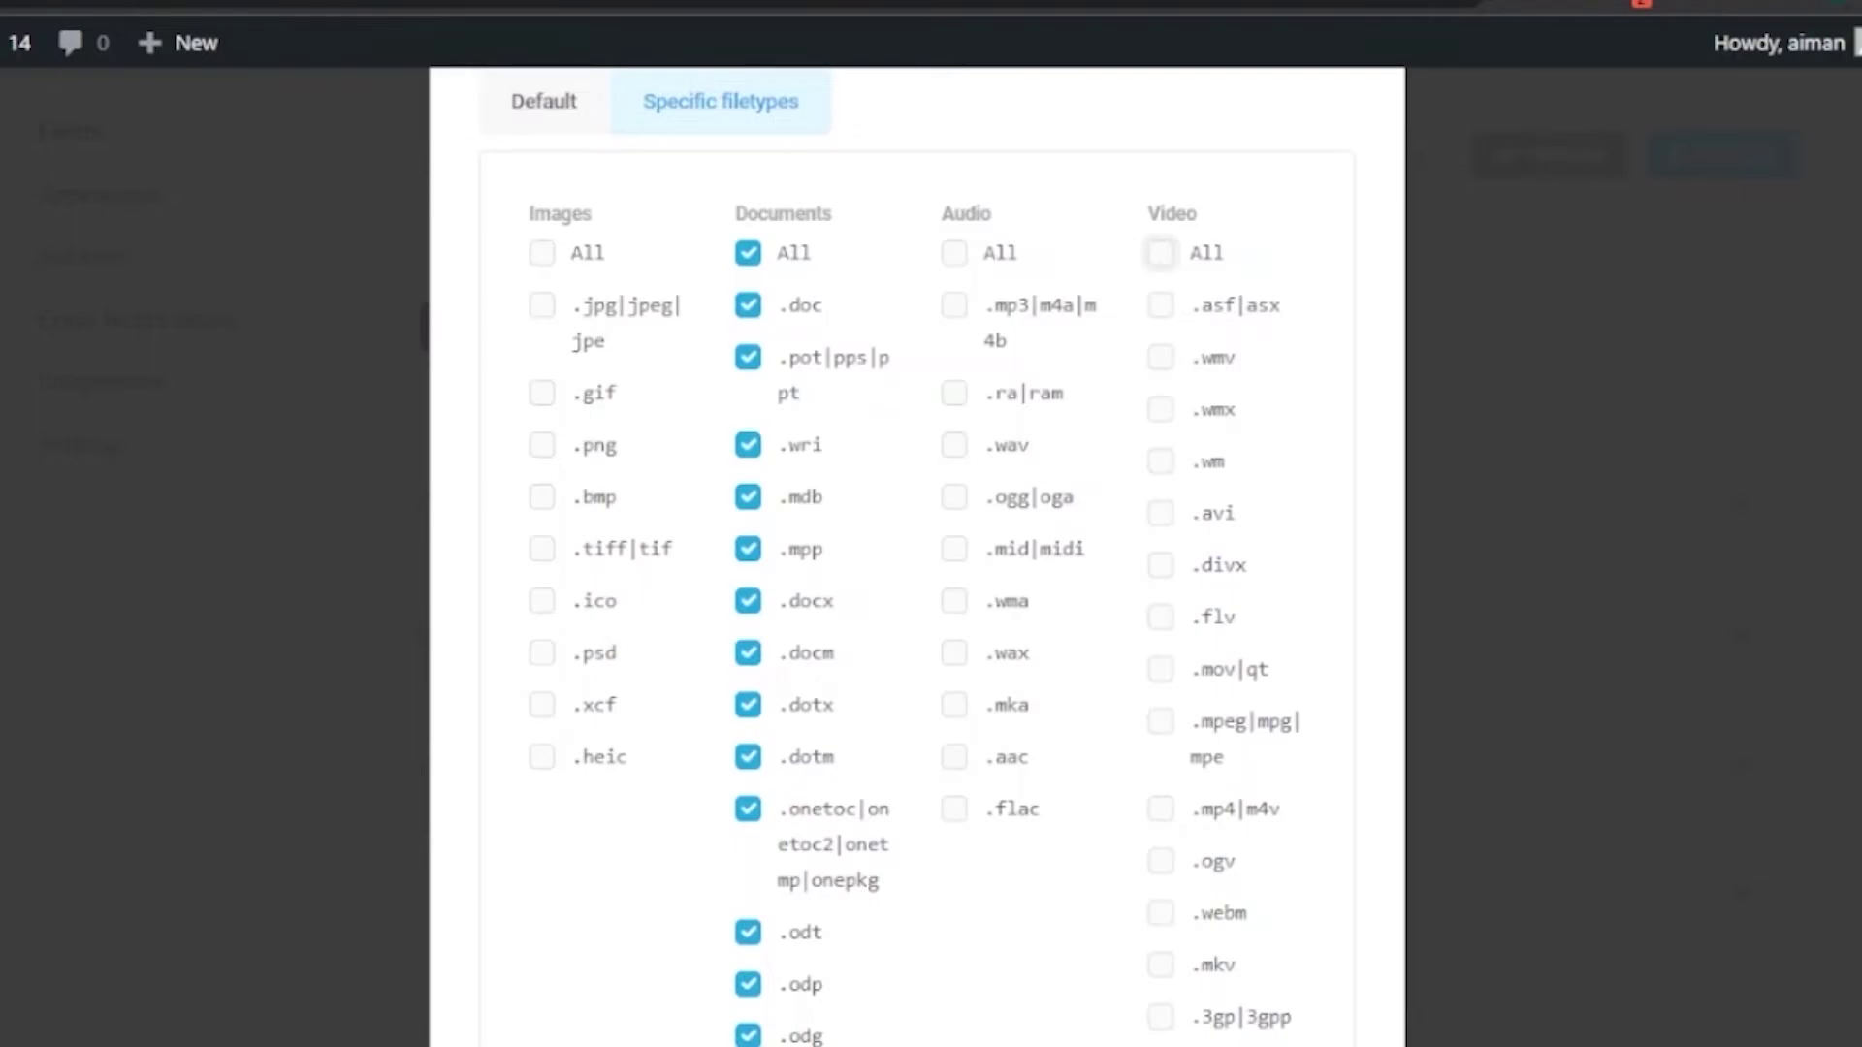
{"action": "scroll", "coordinate": [916, 557], "scroll_direction": "down", "scroll_amount": 10}
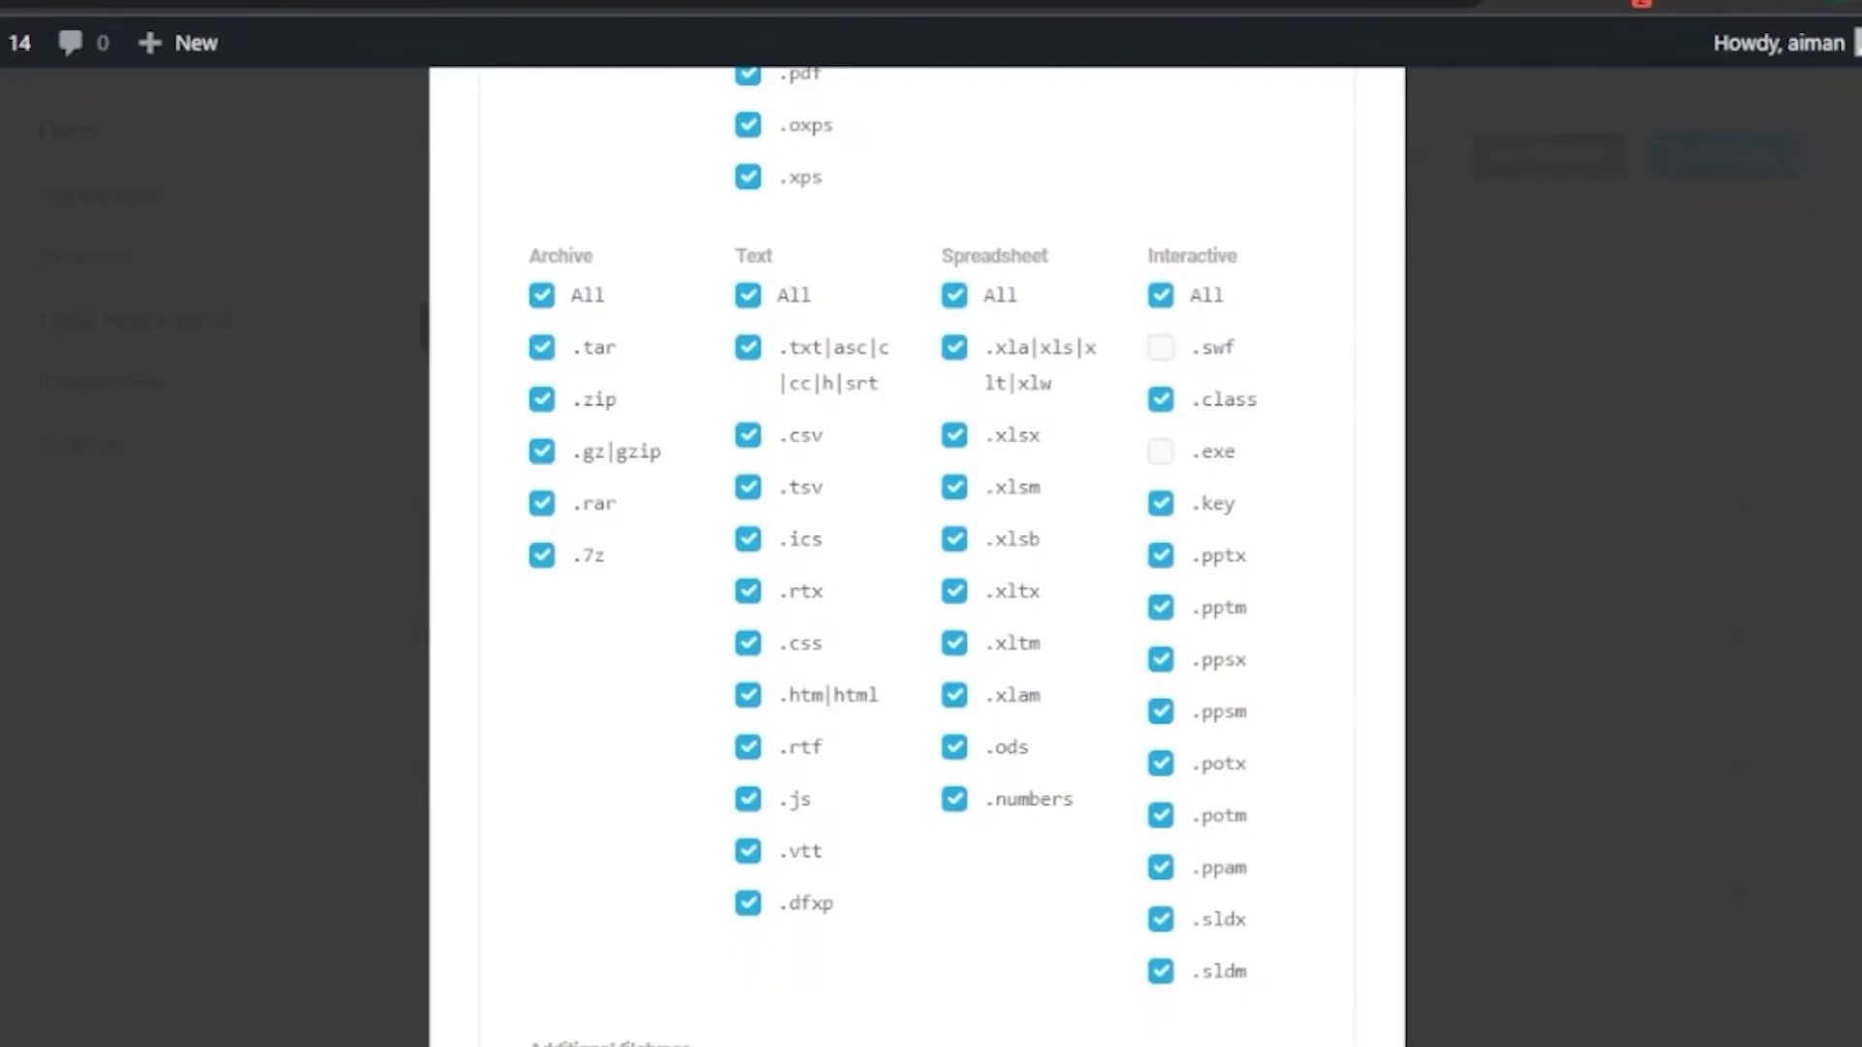
{"action": "scroll", "coordinate": [916, 557], "scroll_direction": "down", "scroll_amount": 6}
{"action": "scroll", "coordinate": [917, 558], "scroll_direction": "up", "scroll_amount": 12}
{"action": "scroll", "coordinate": [916, 557], "scroll_direction": "up", "scroll_amount": 8}
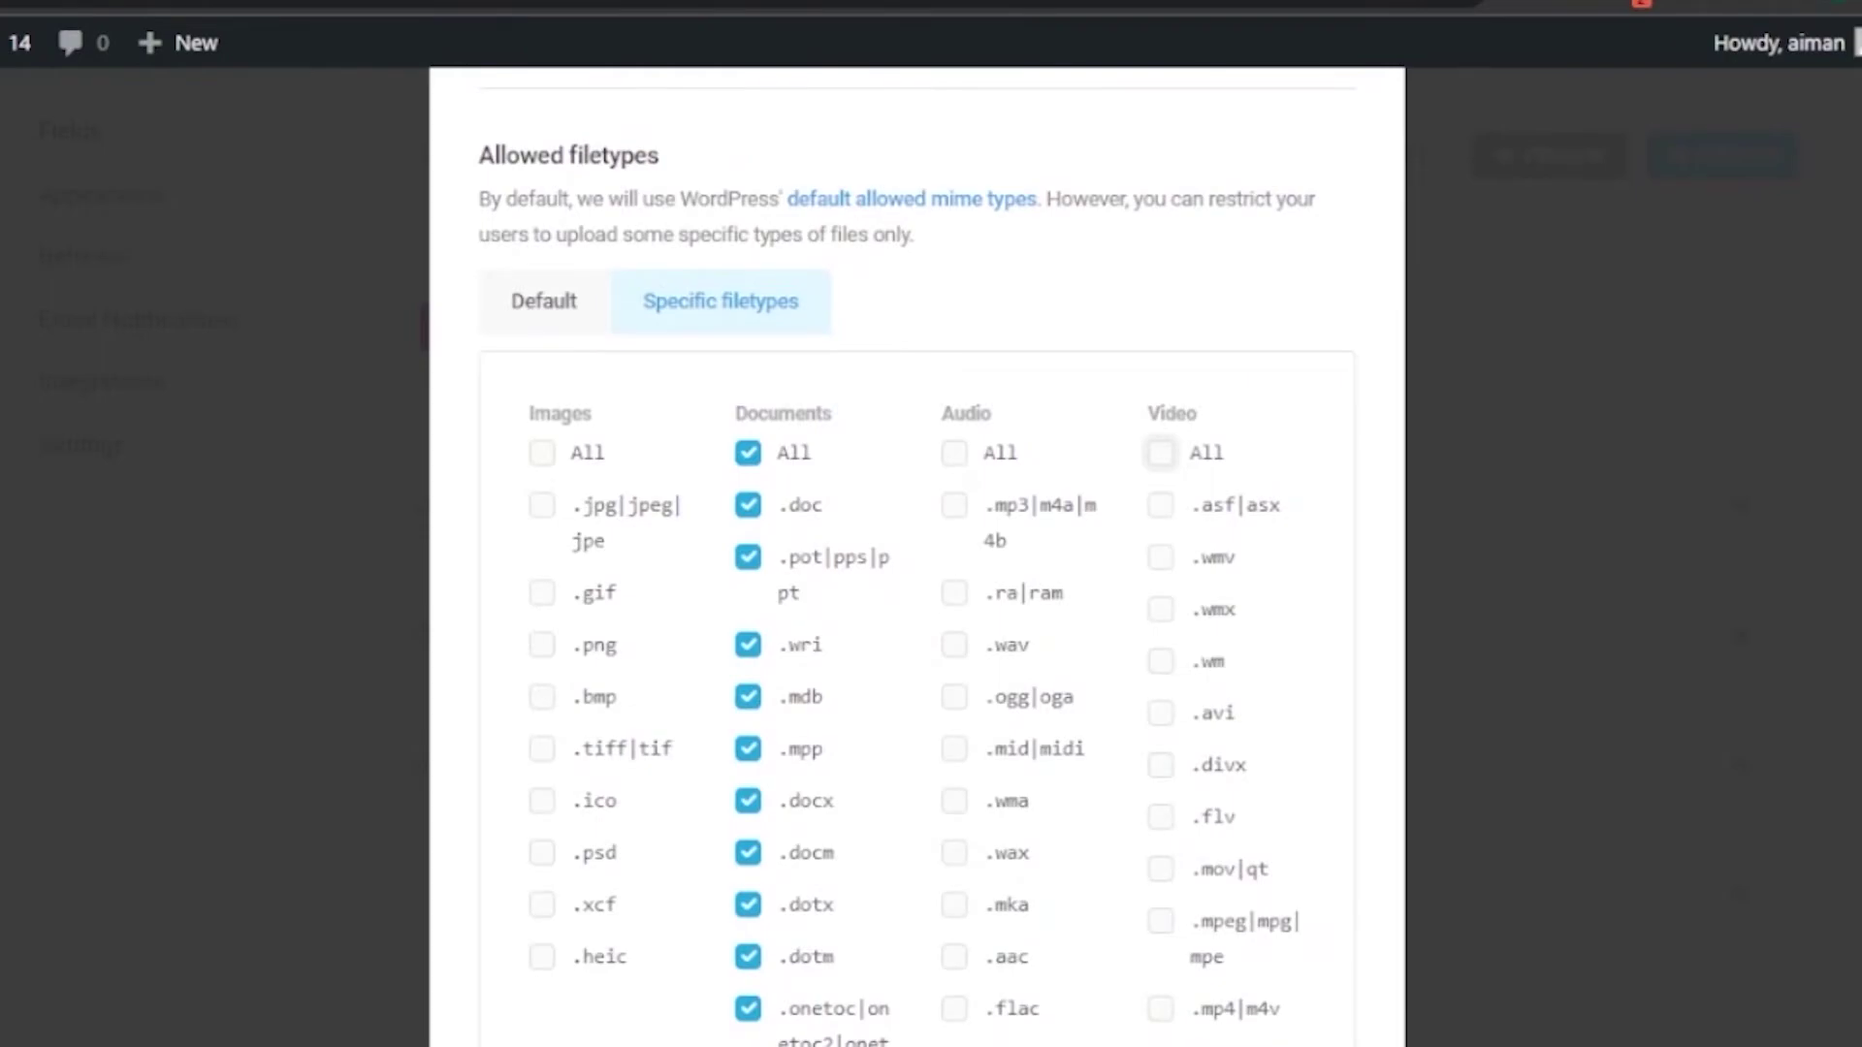
Step: Set the Upload file field's upload limit per file to 10 MB
{"action": "scroll", "coordinate": [916, 558], "scroll_direction": "down", "scroll_amount": 8}
{"action": "scroll", "coordinate": [1829, 729], "scroll_direction": "up", "scroll_amount": 8}
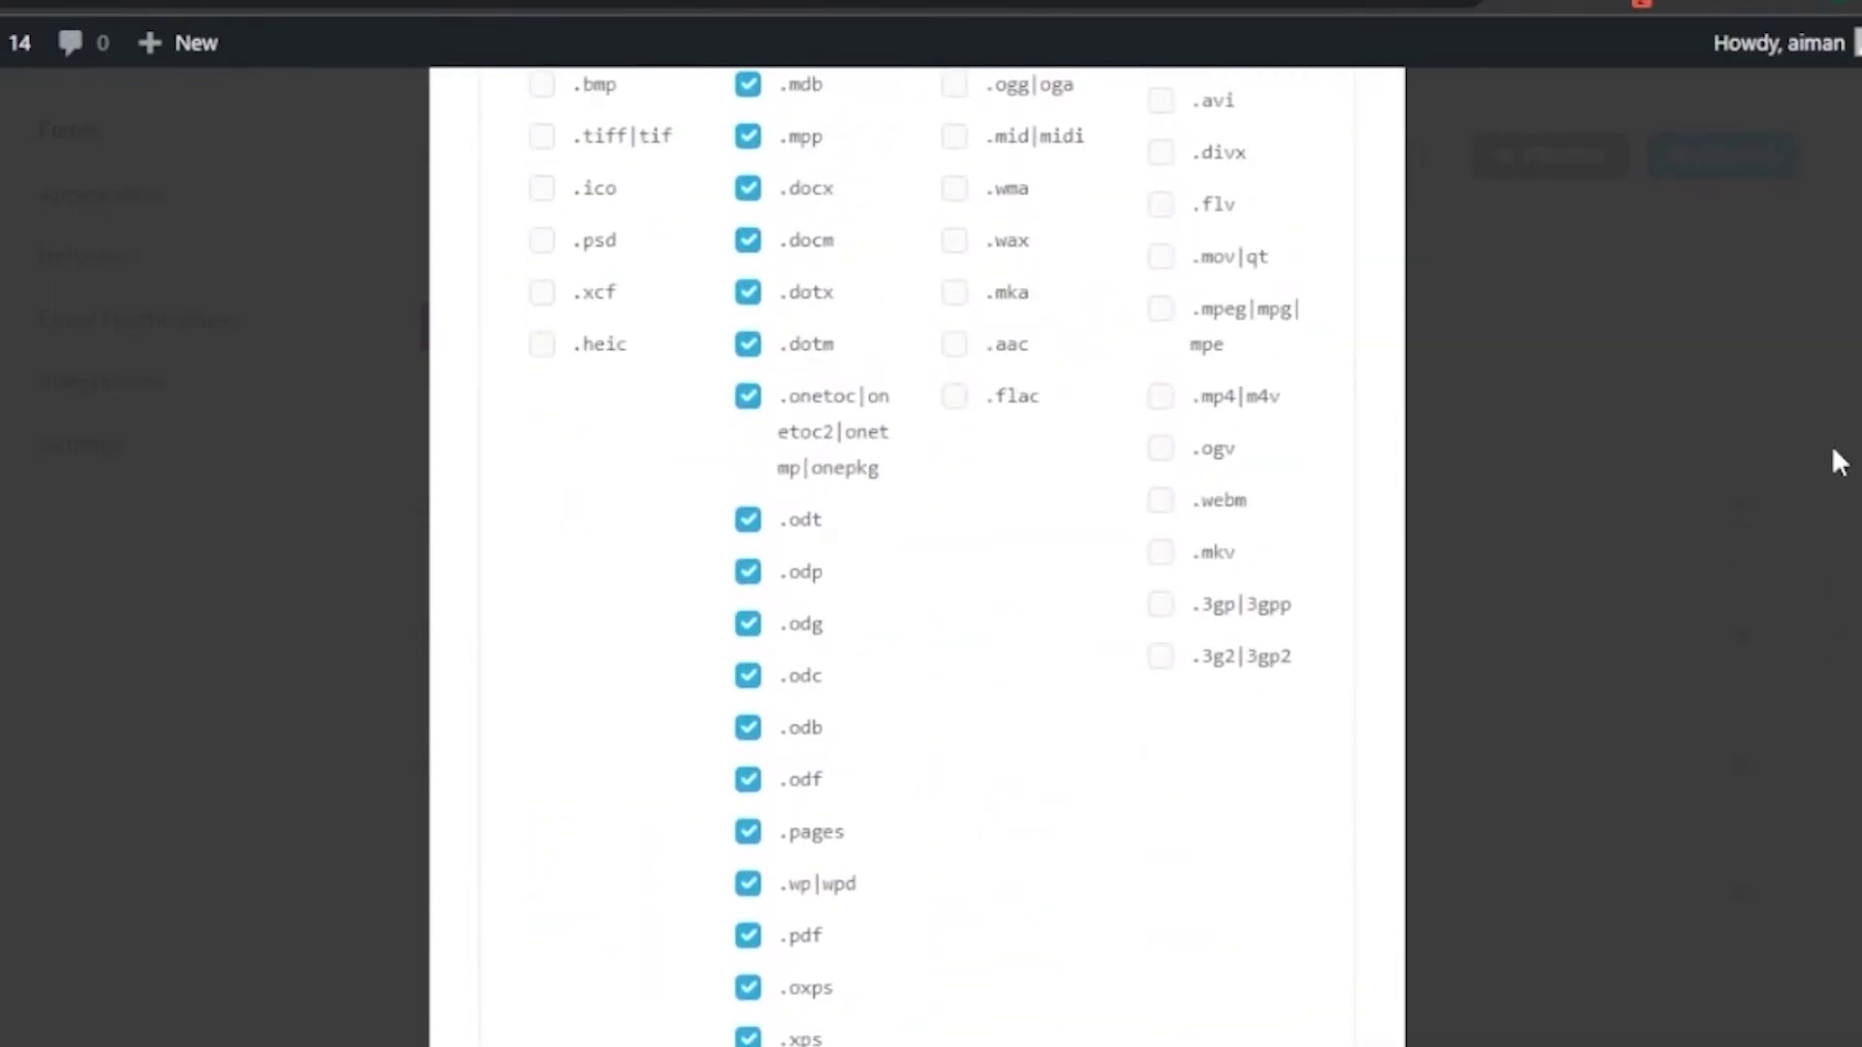
{"action": "scroll", "coordinate": [1831, 444], "scroll_direction": "down", "scroll_amount": 10}
{"action": "scroll", "coordinate": [1773, 933], "scroll_direction": "up", "scroll_amount": 2}
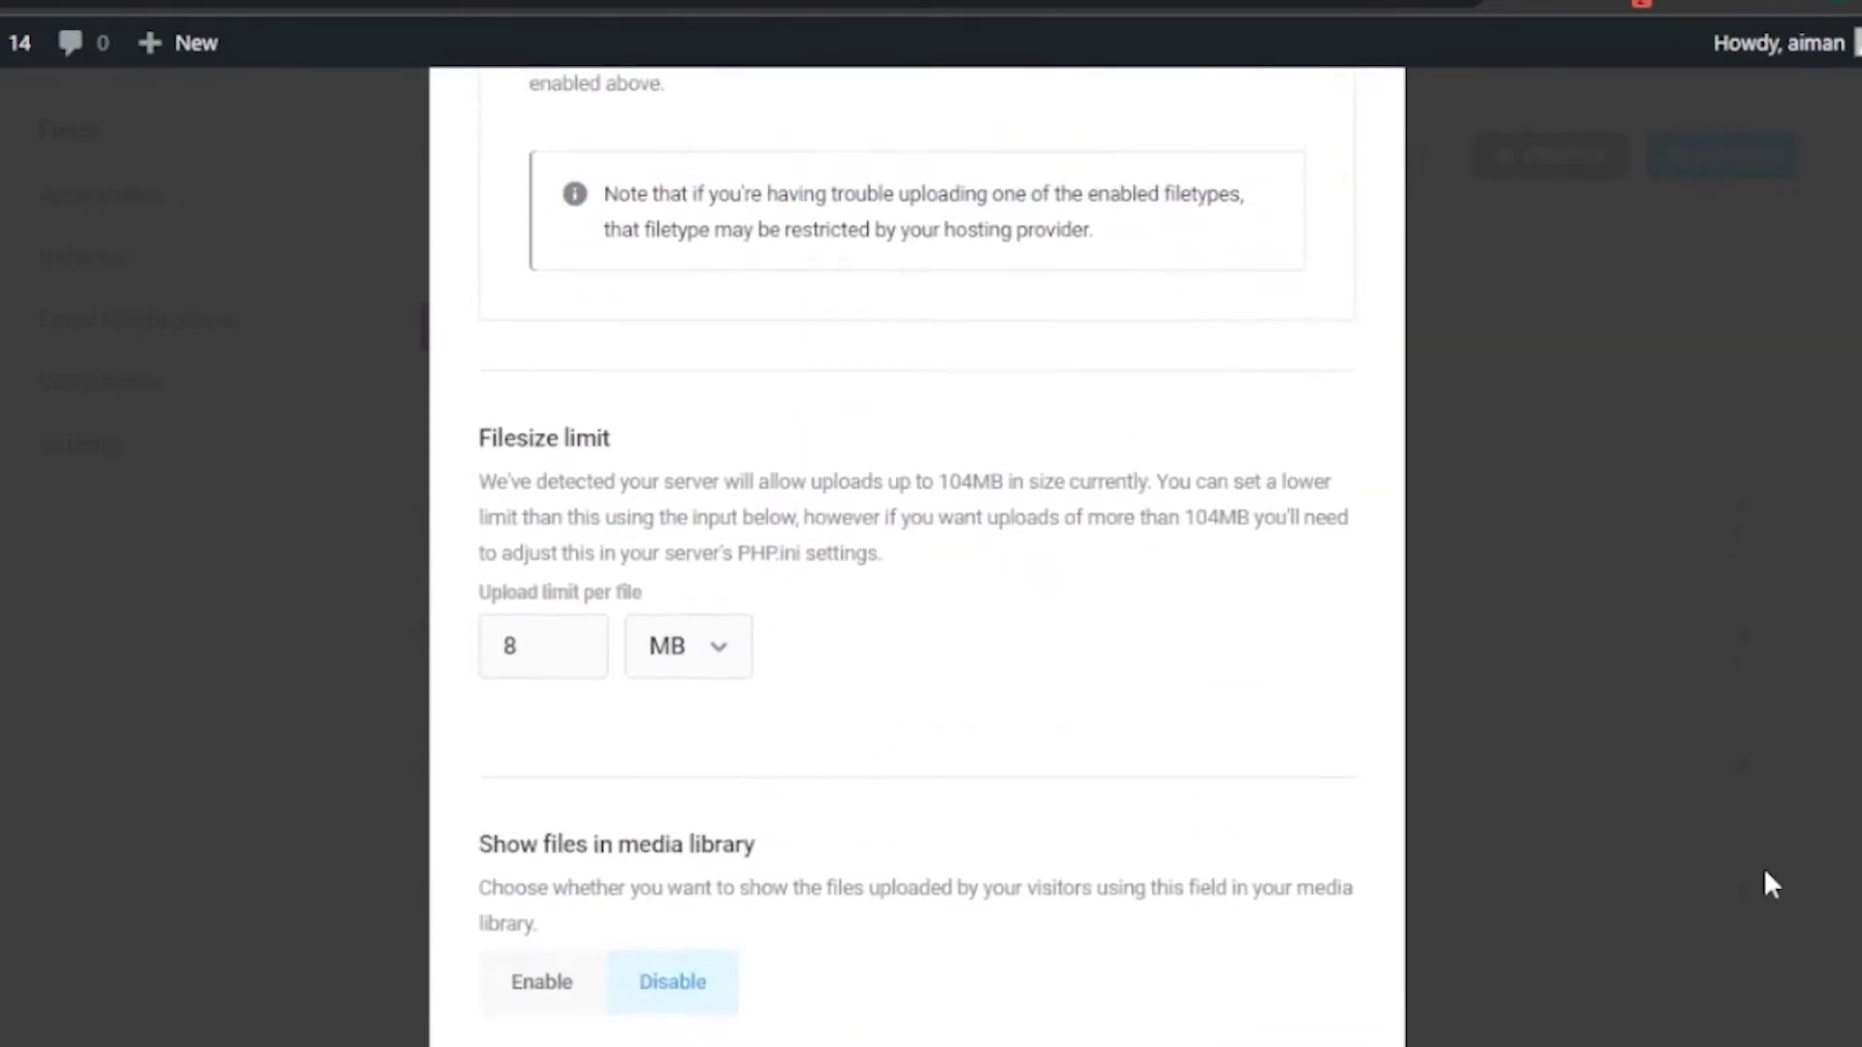
{"action": "scroll", "coordinate": [1768, 883], "scroll_direction": "up", "scroll_amount": 1}
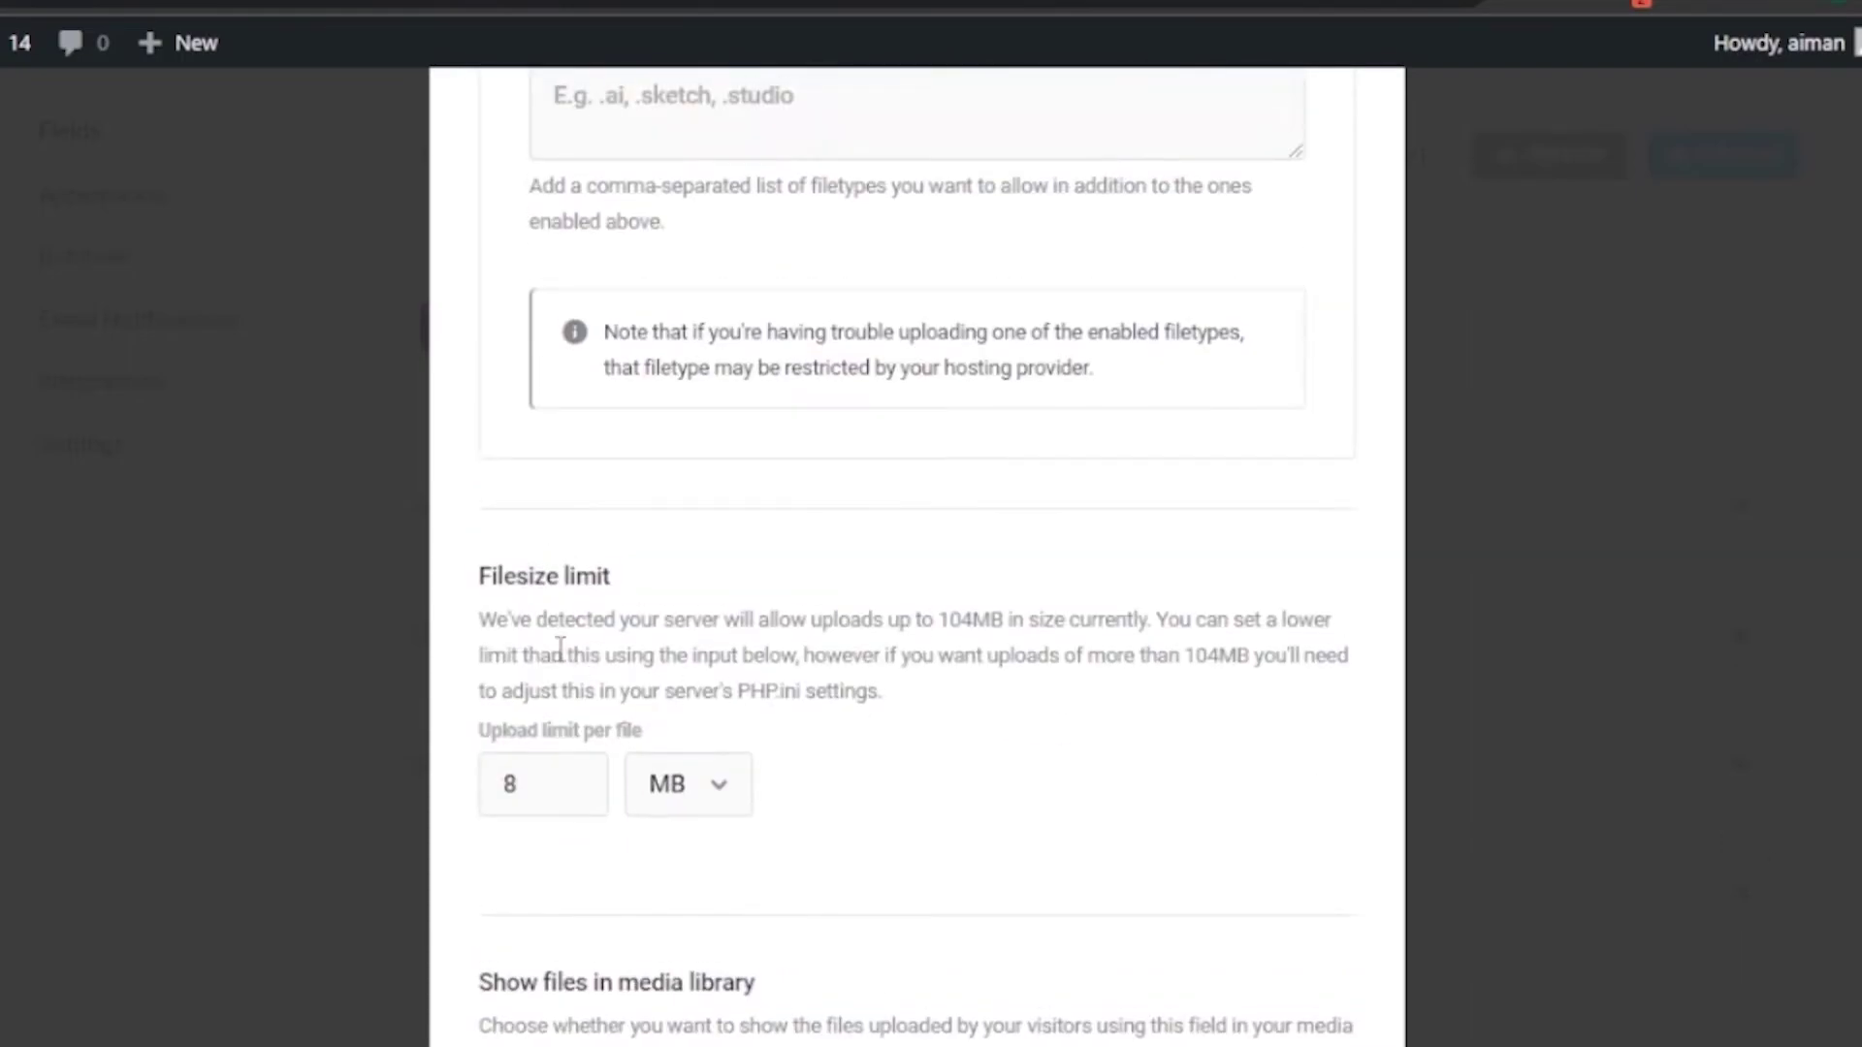
{"action": "left_click", "coordinate": [563, 782]}
{"action": "key", "text": "BackSpace"}
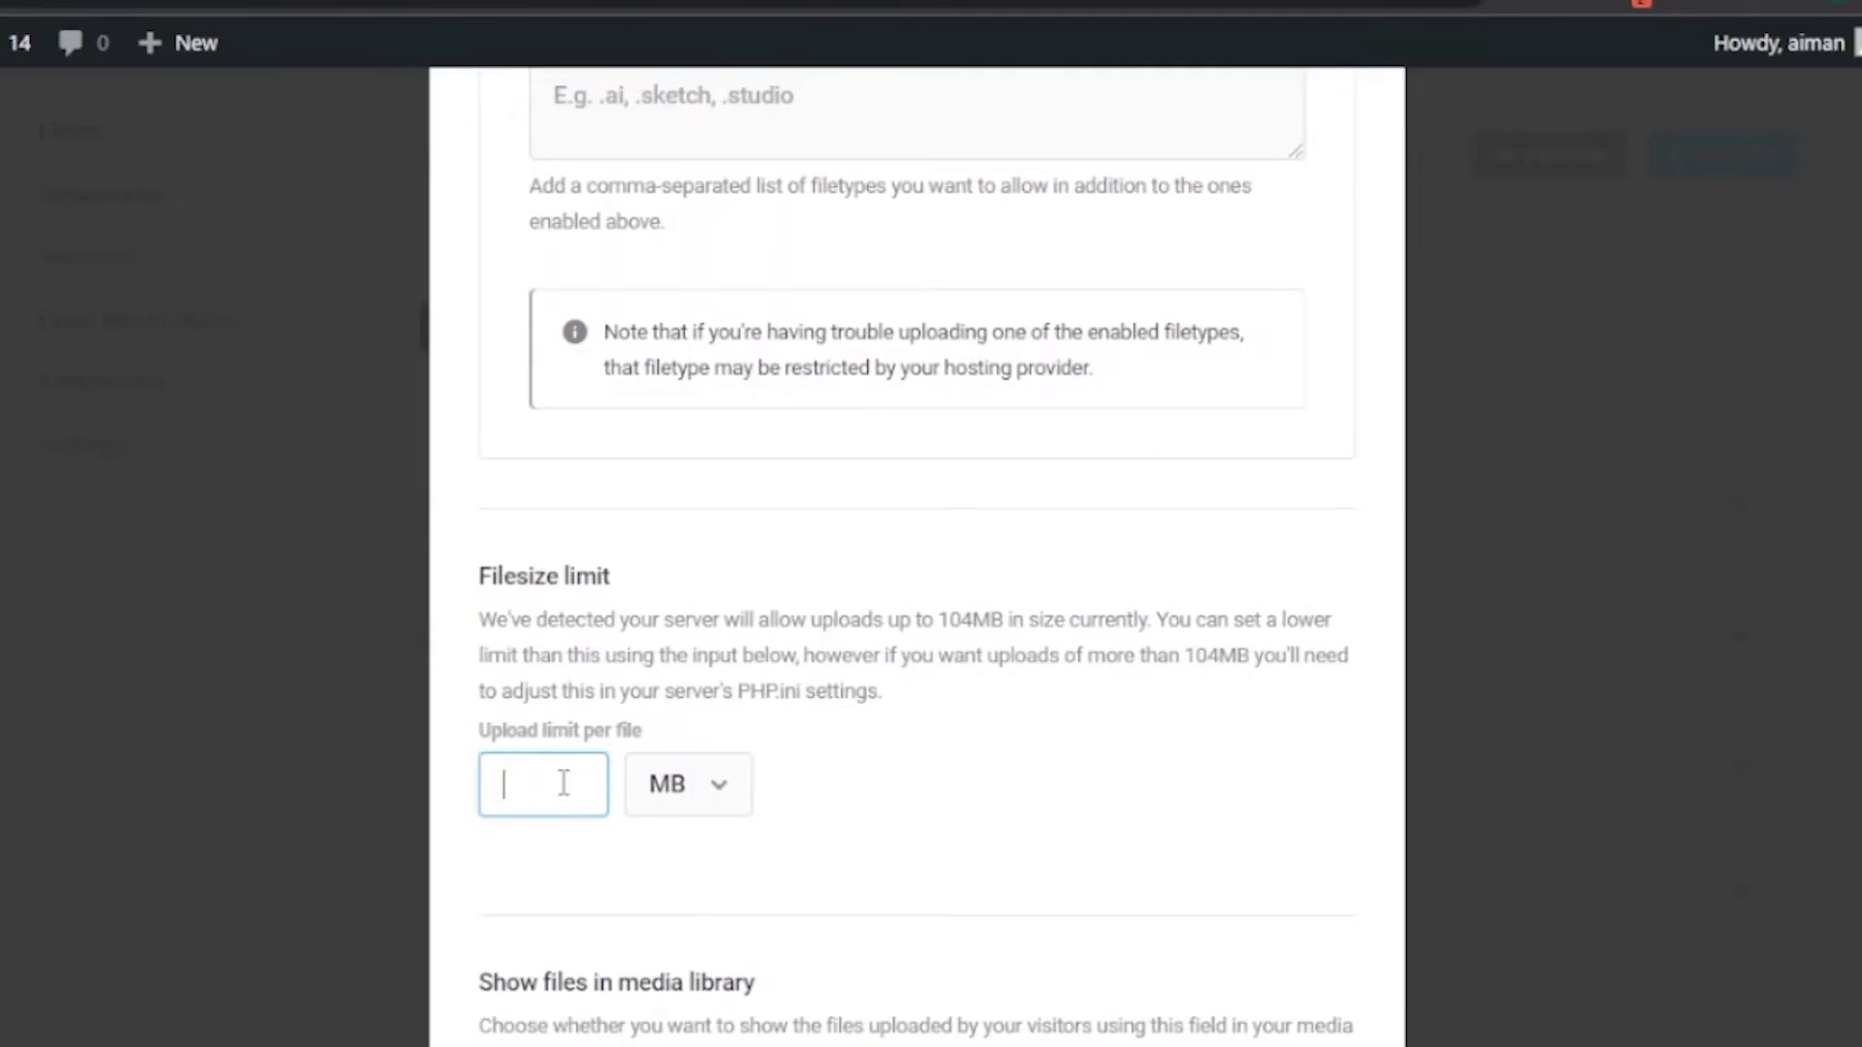
{"action": "type", "text": "10"}
Step: Try enabling the display of uploaded files in the media library, set it back to Disable, and apply the Upload file field's settings
{"action": "scroll", "coordinate": [917, 552], "scroll_direction": "down", "scroll_amount": 3}
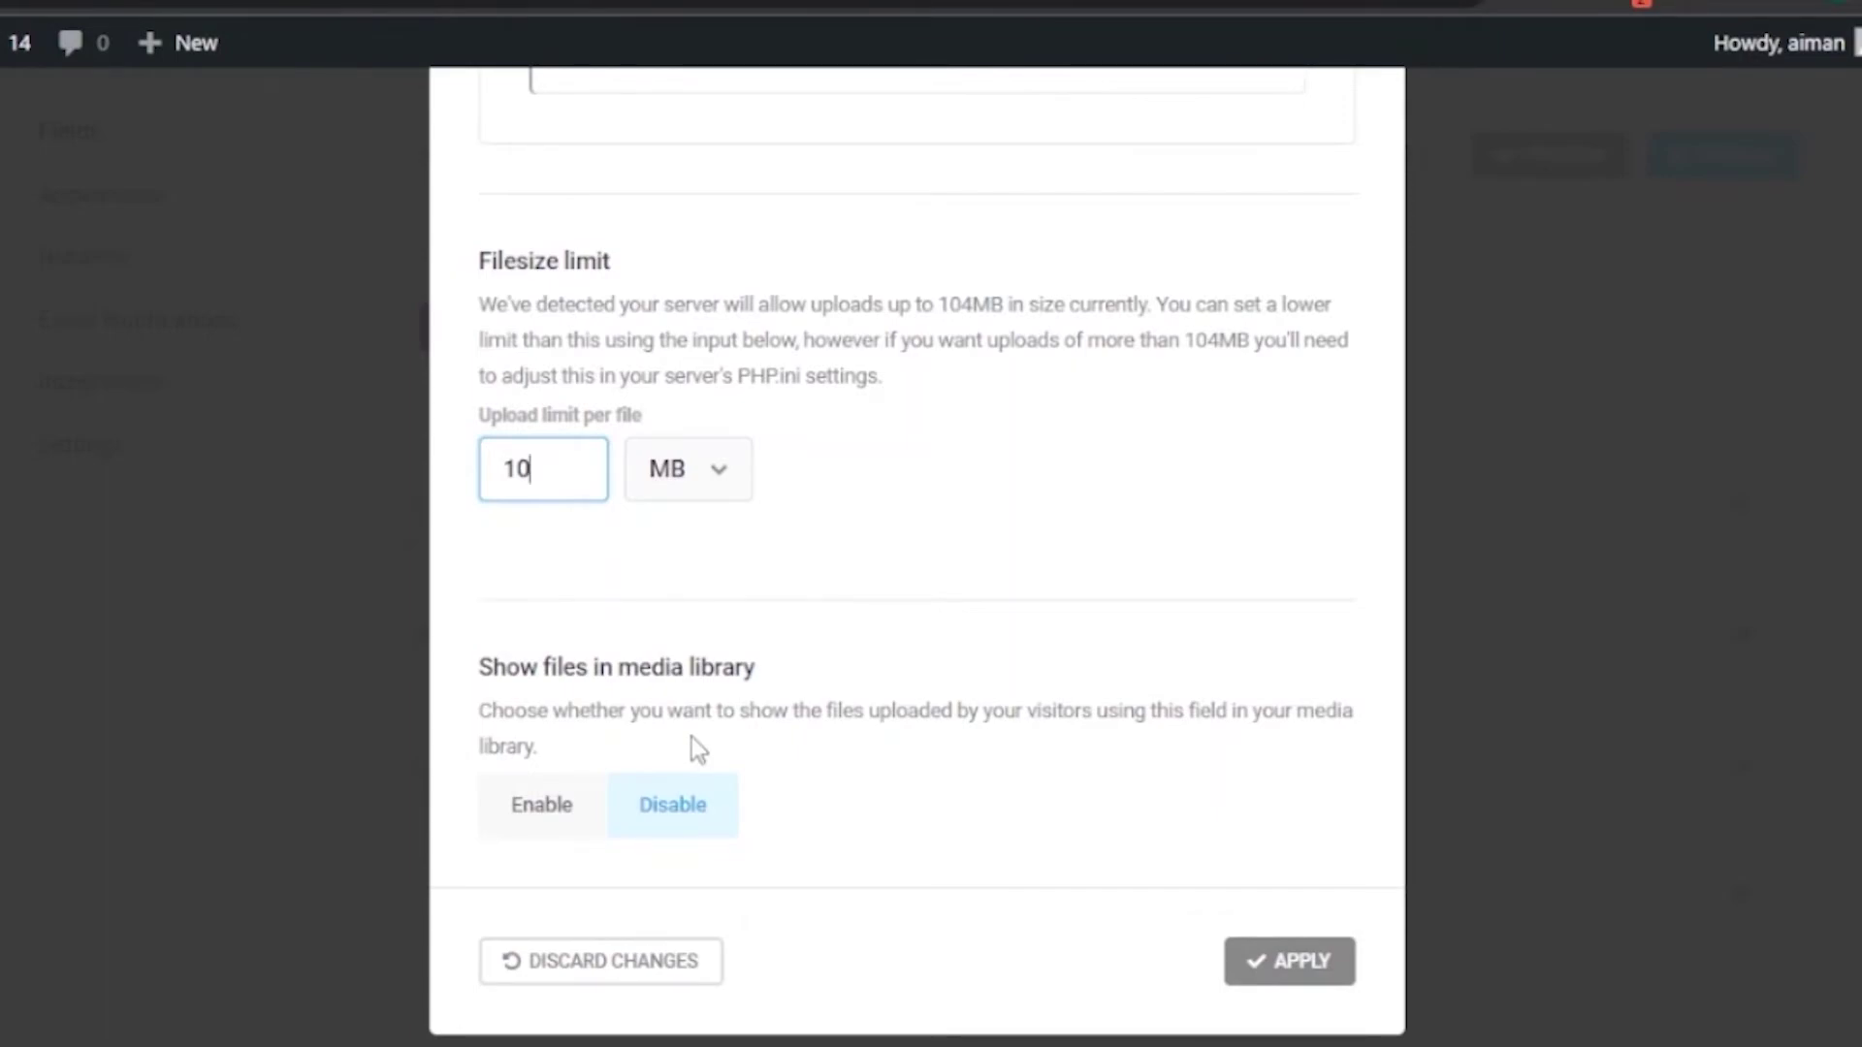
{"action": "left_click", "coordinate": [566, 803]}
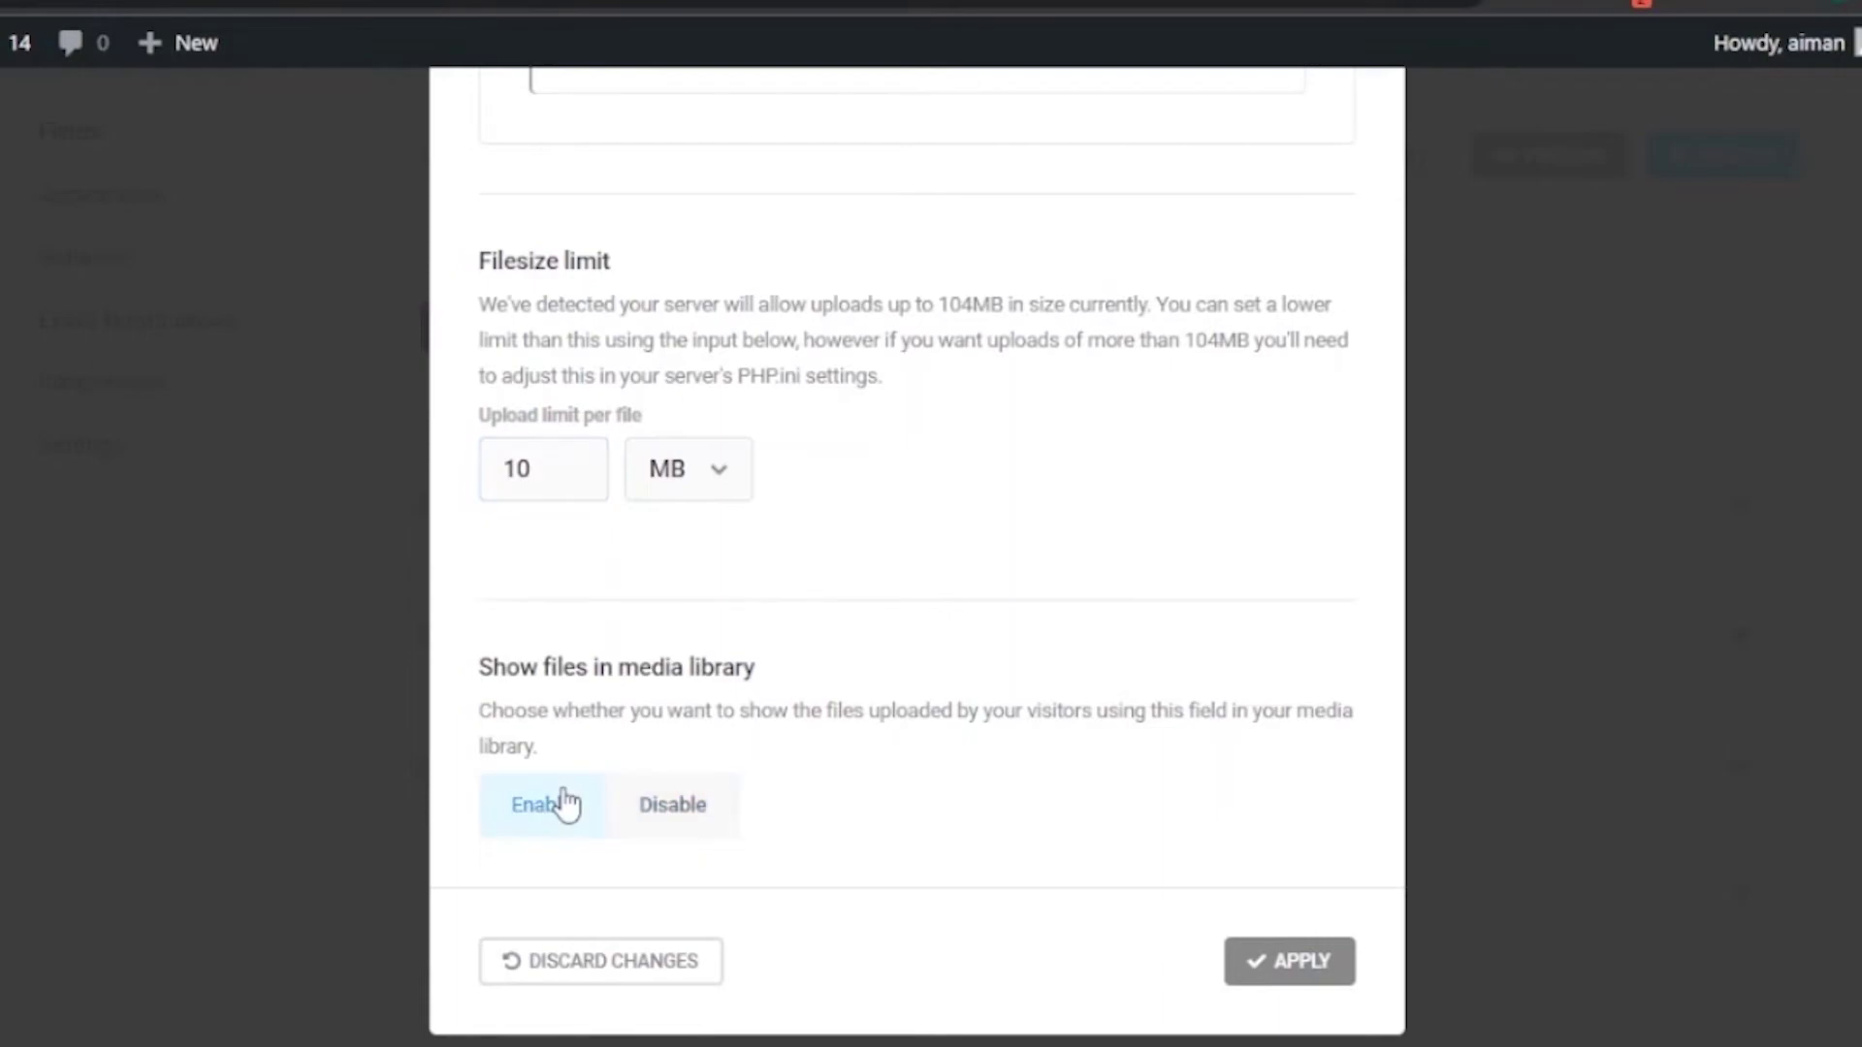
{"action": "left_click", "coordinate": [648, 809]}
{"action": "left_click", "coordinate": [1299, 963]}
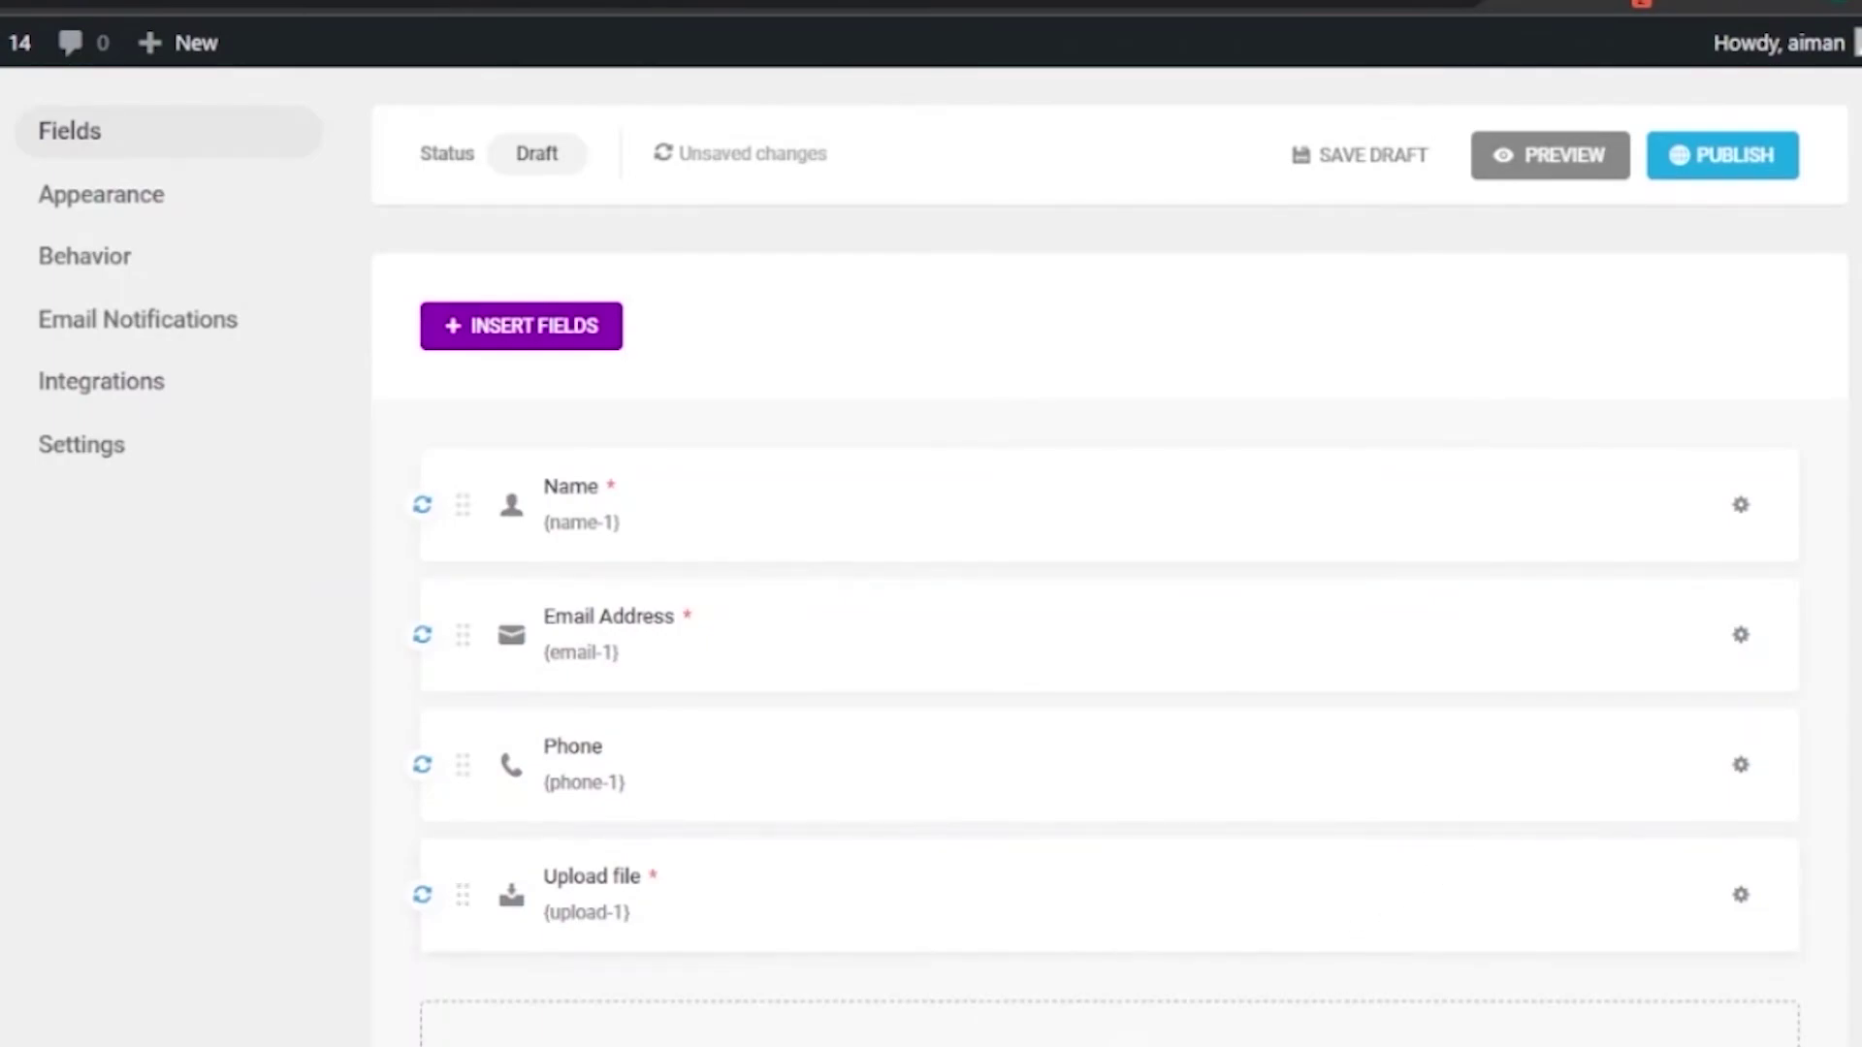
Step: Review the Upload file field's label, requirement, styling and visibility options, and apply them without changes
{"action": "left_click", "coordinate": [582, 893]}
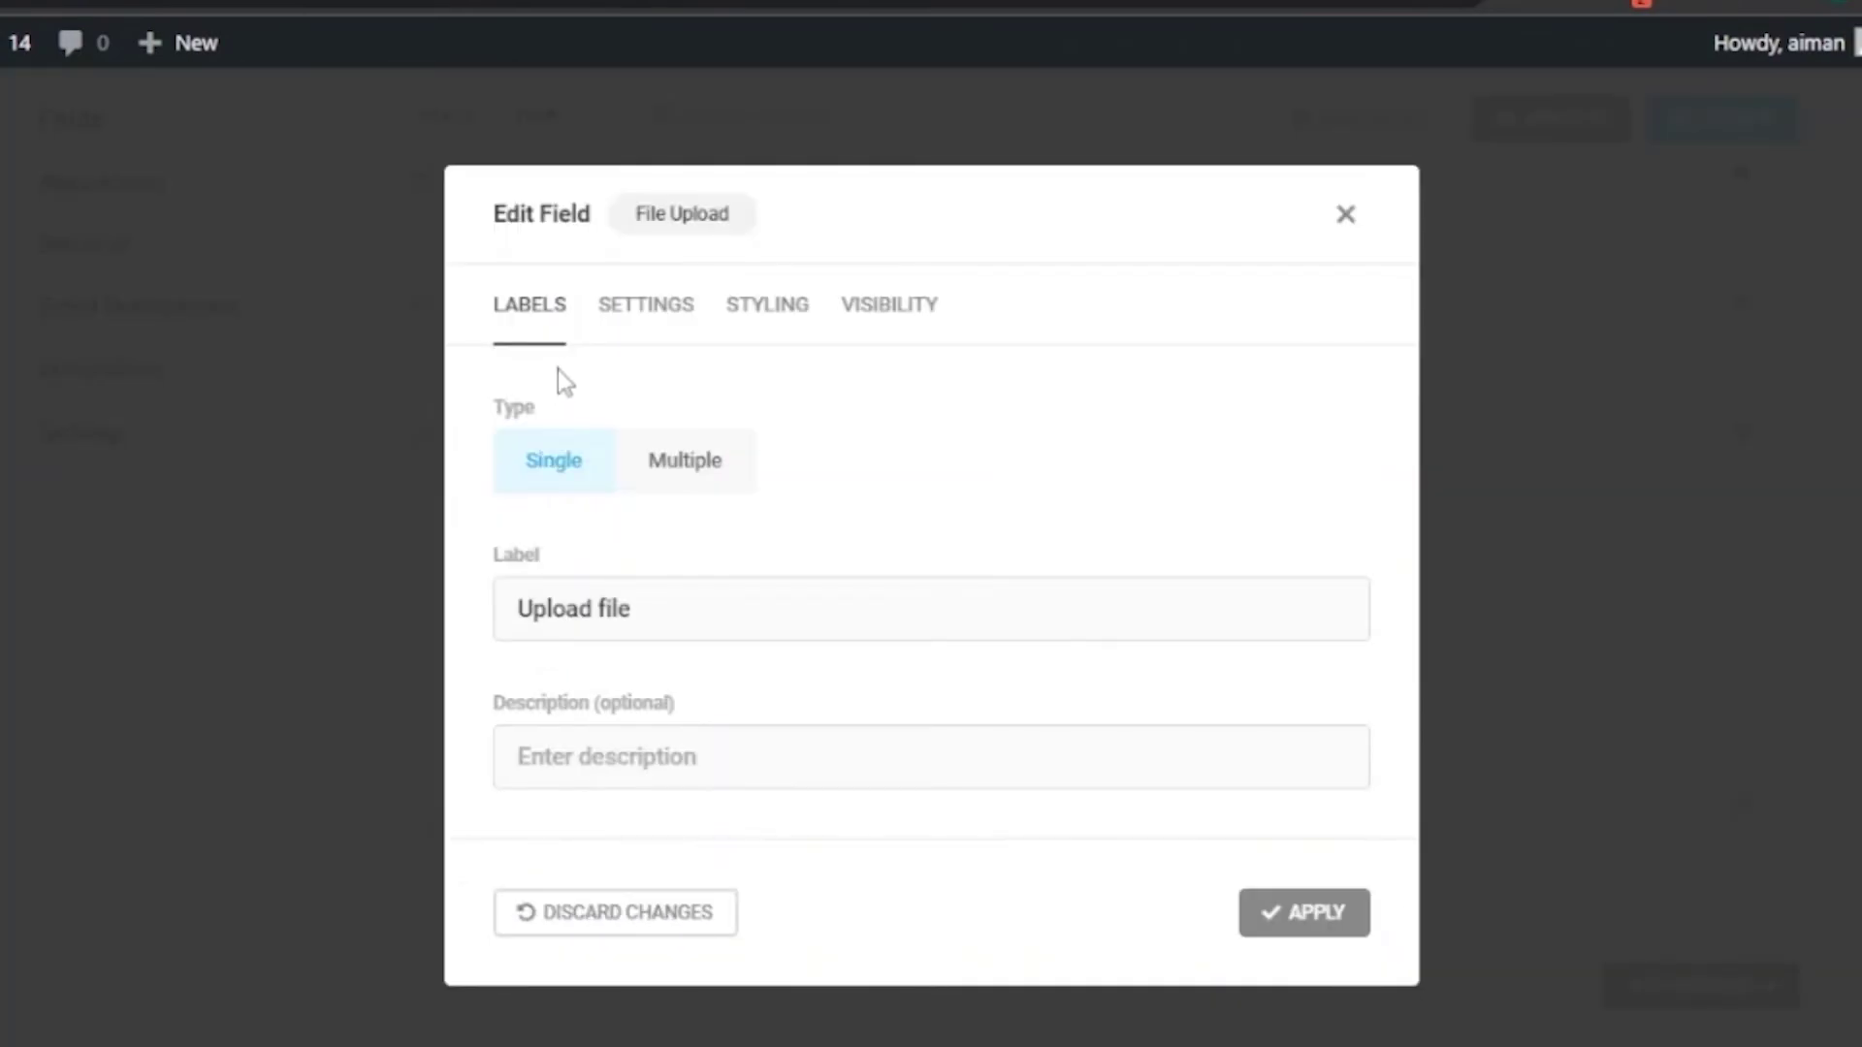
{"action": "left_click", "coordinate": [656, 315]}
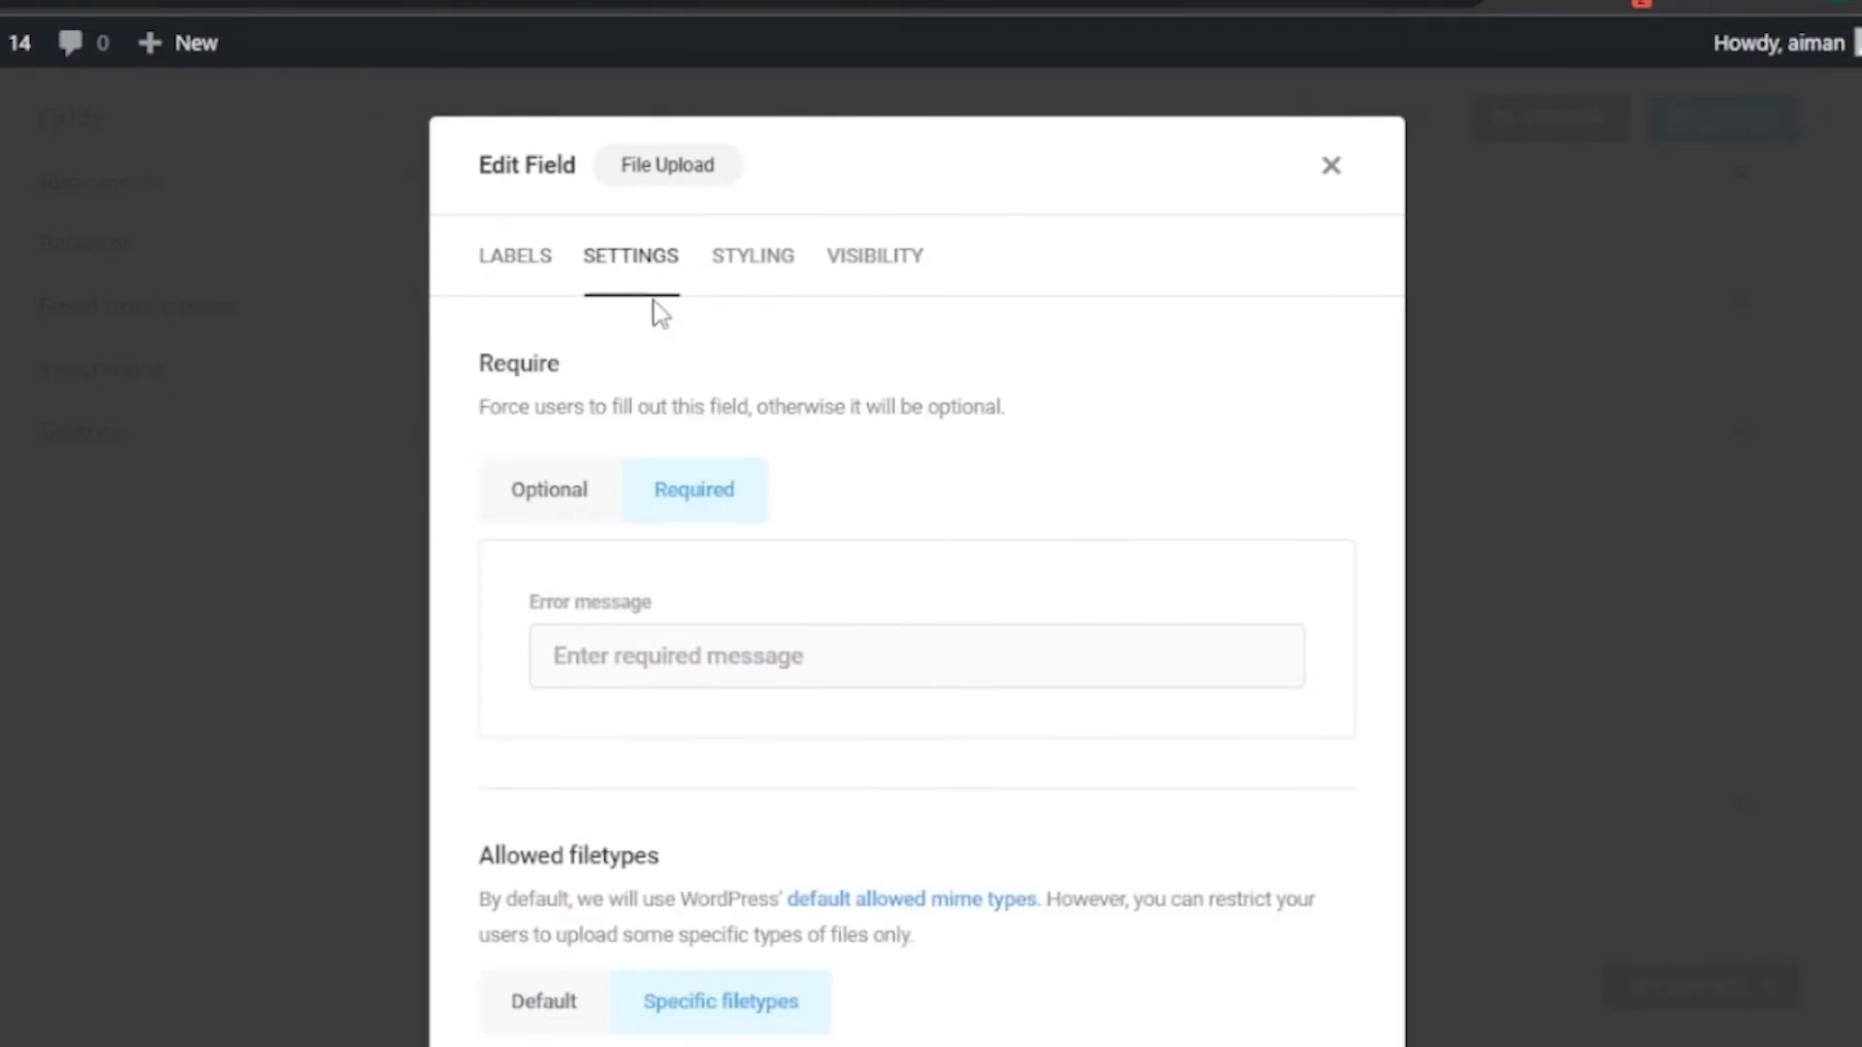
{"action": "left_click", "coordinate": [773, 258]}
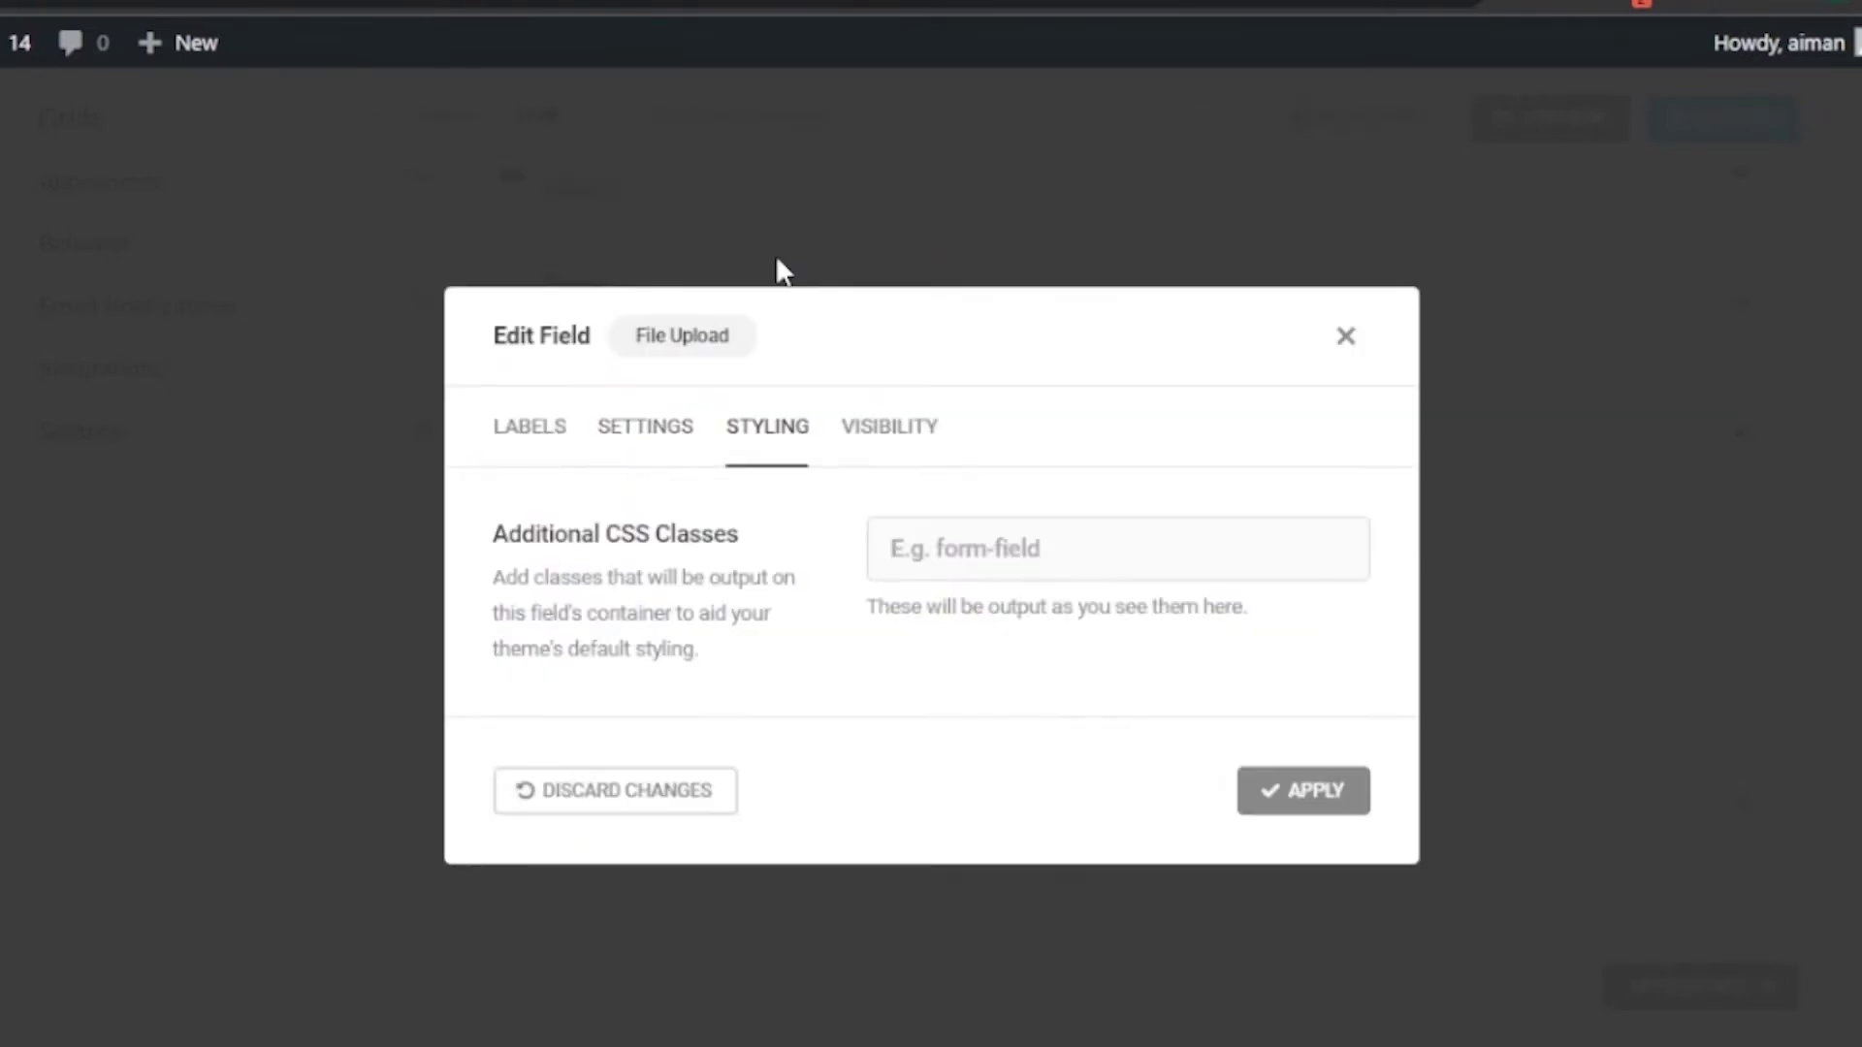
{"action": "left_click", "coordinate": [886, 437]}
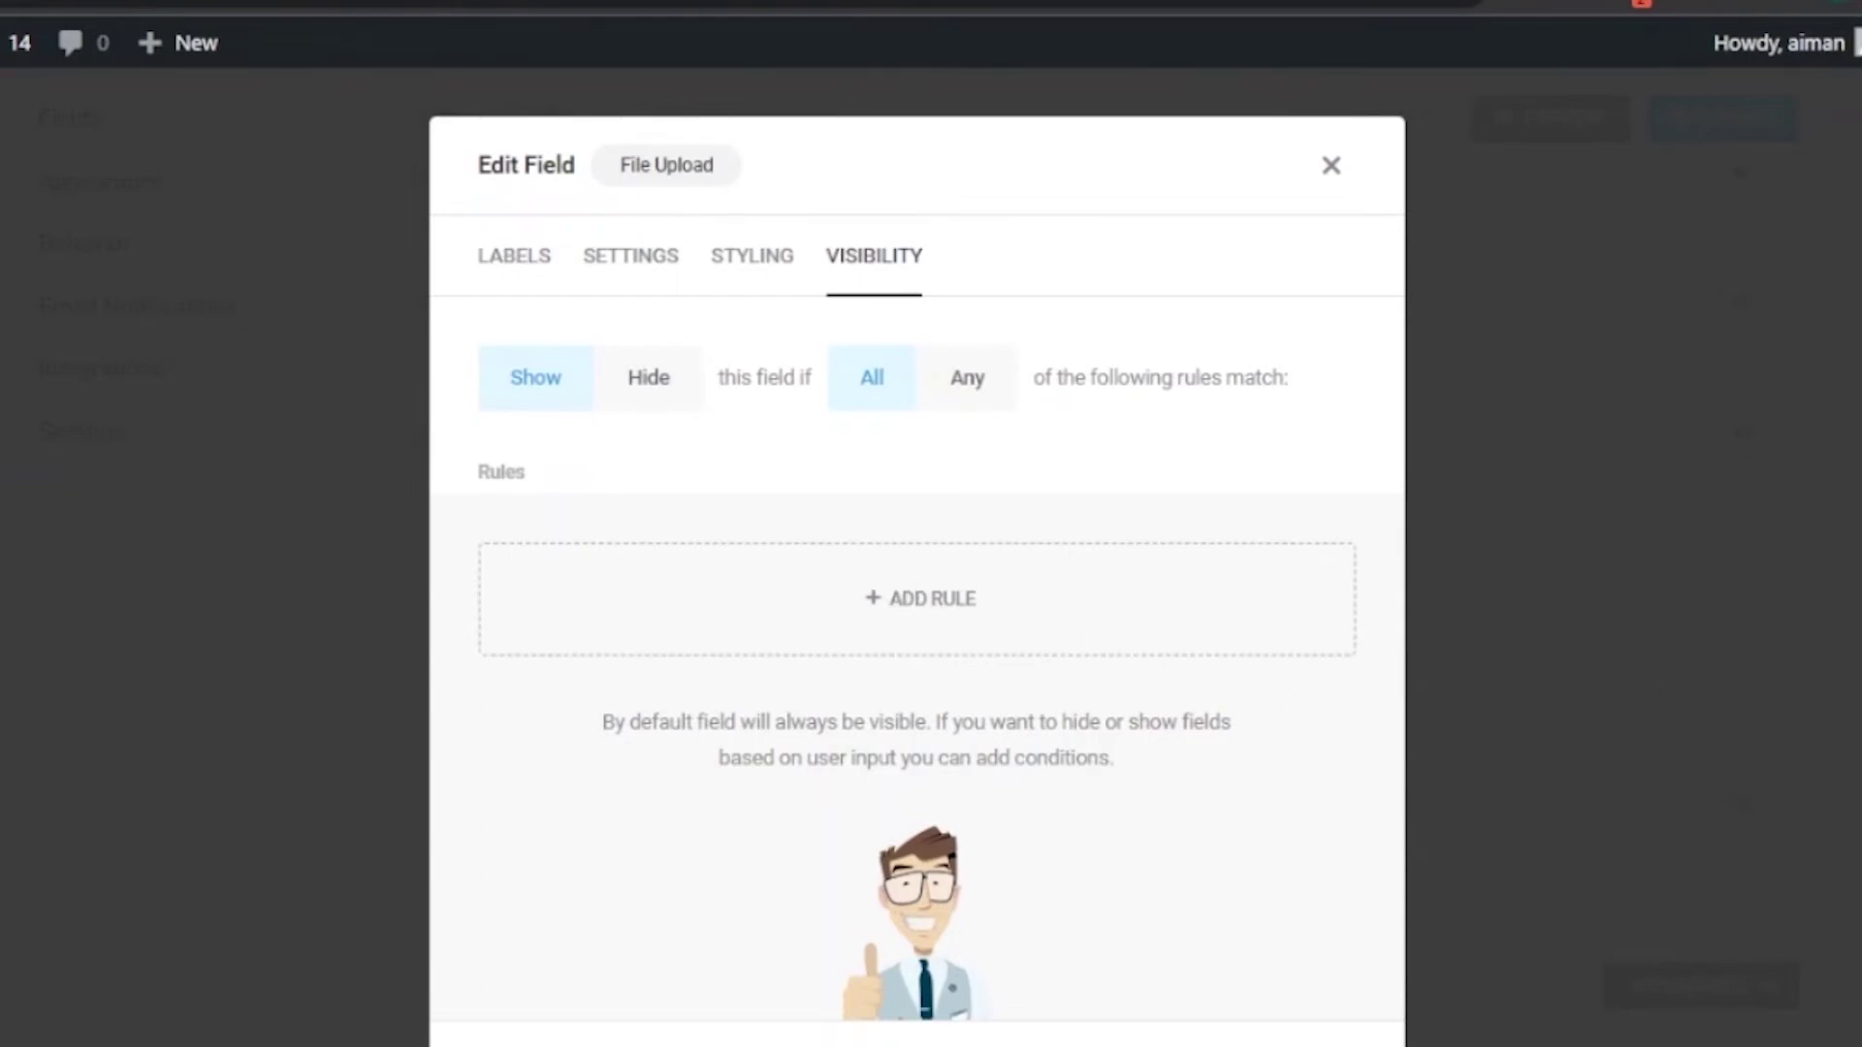
{"action": "scroll", "coordinate": [1857, 645], "scroll_direction": "down", "scroll_amount": 3}
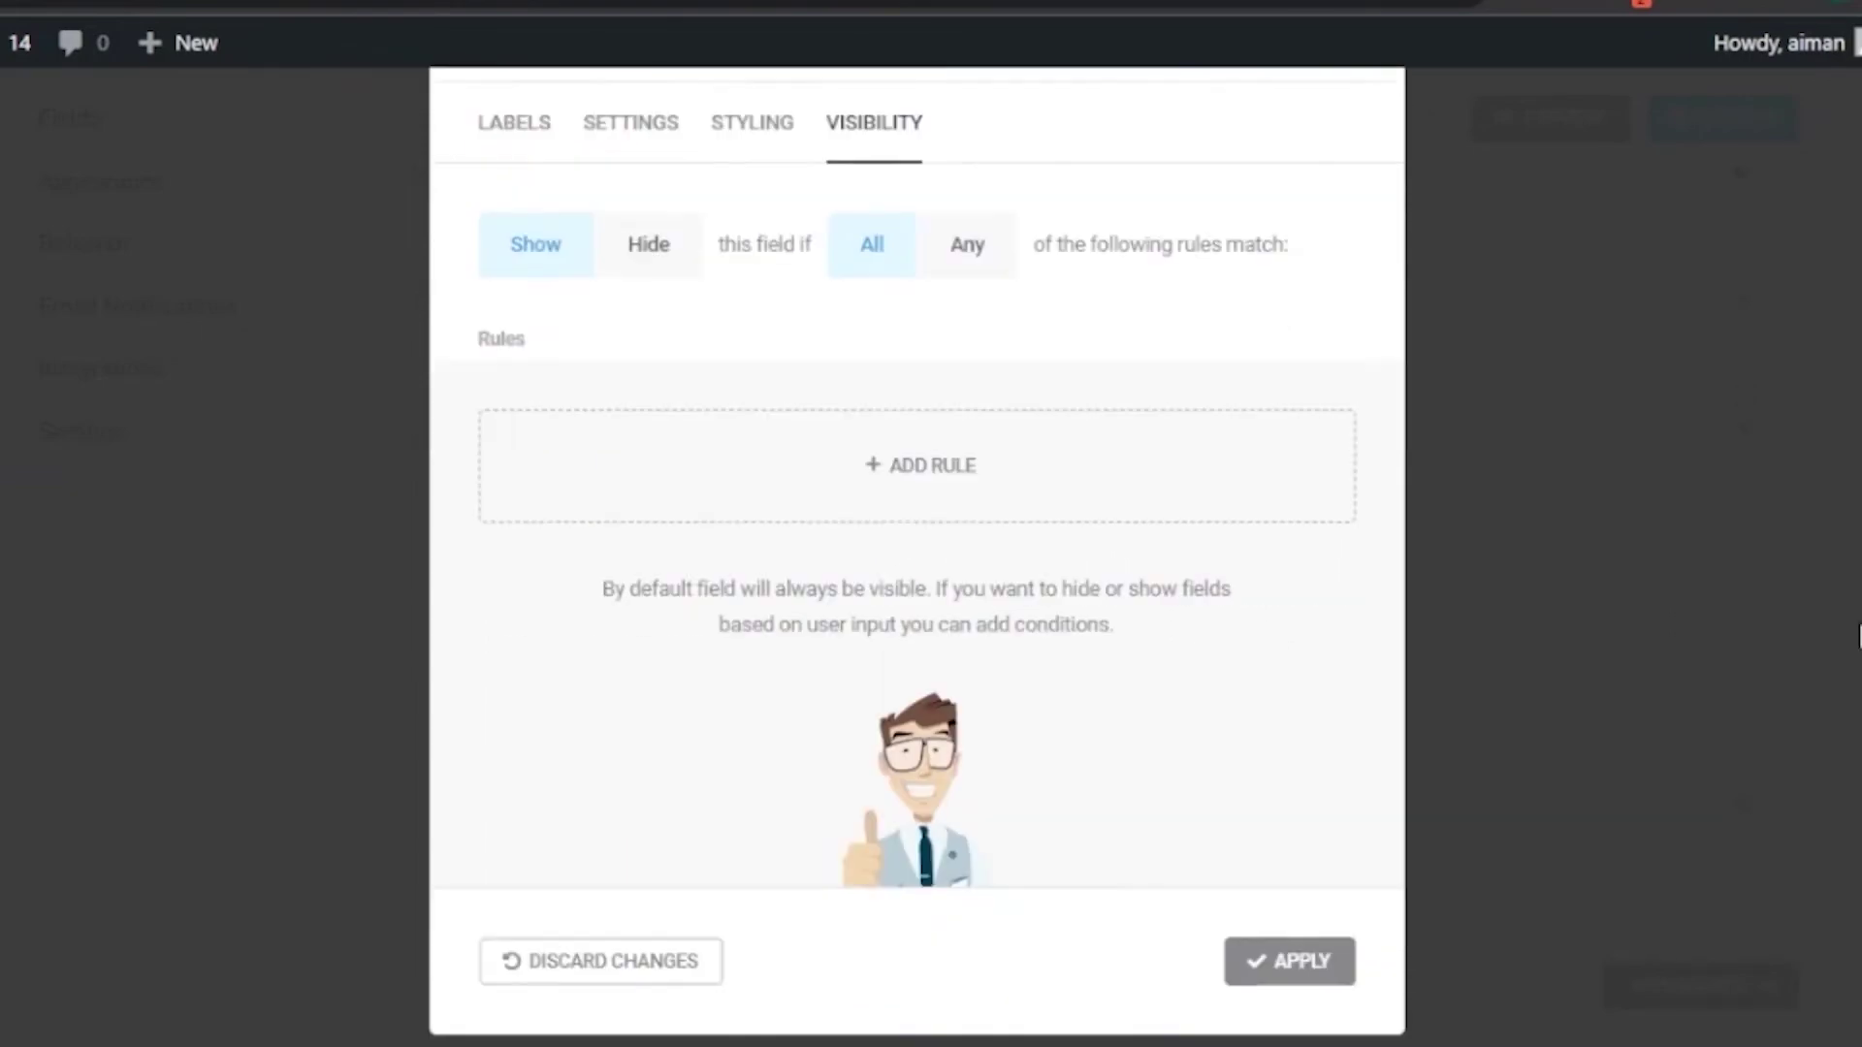
{"action": "left_click", "coordinate": [1324, 965]}
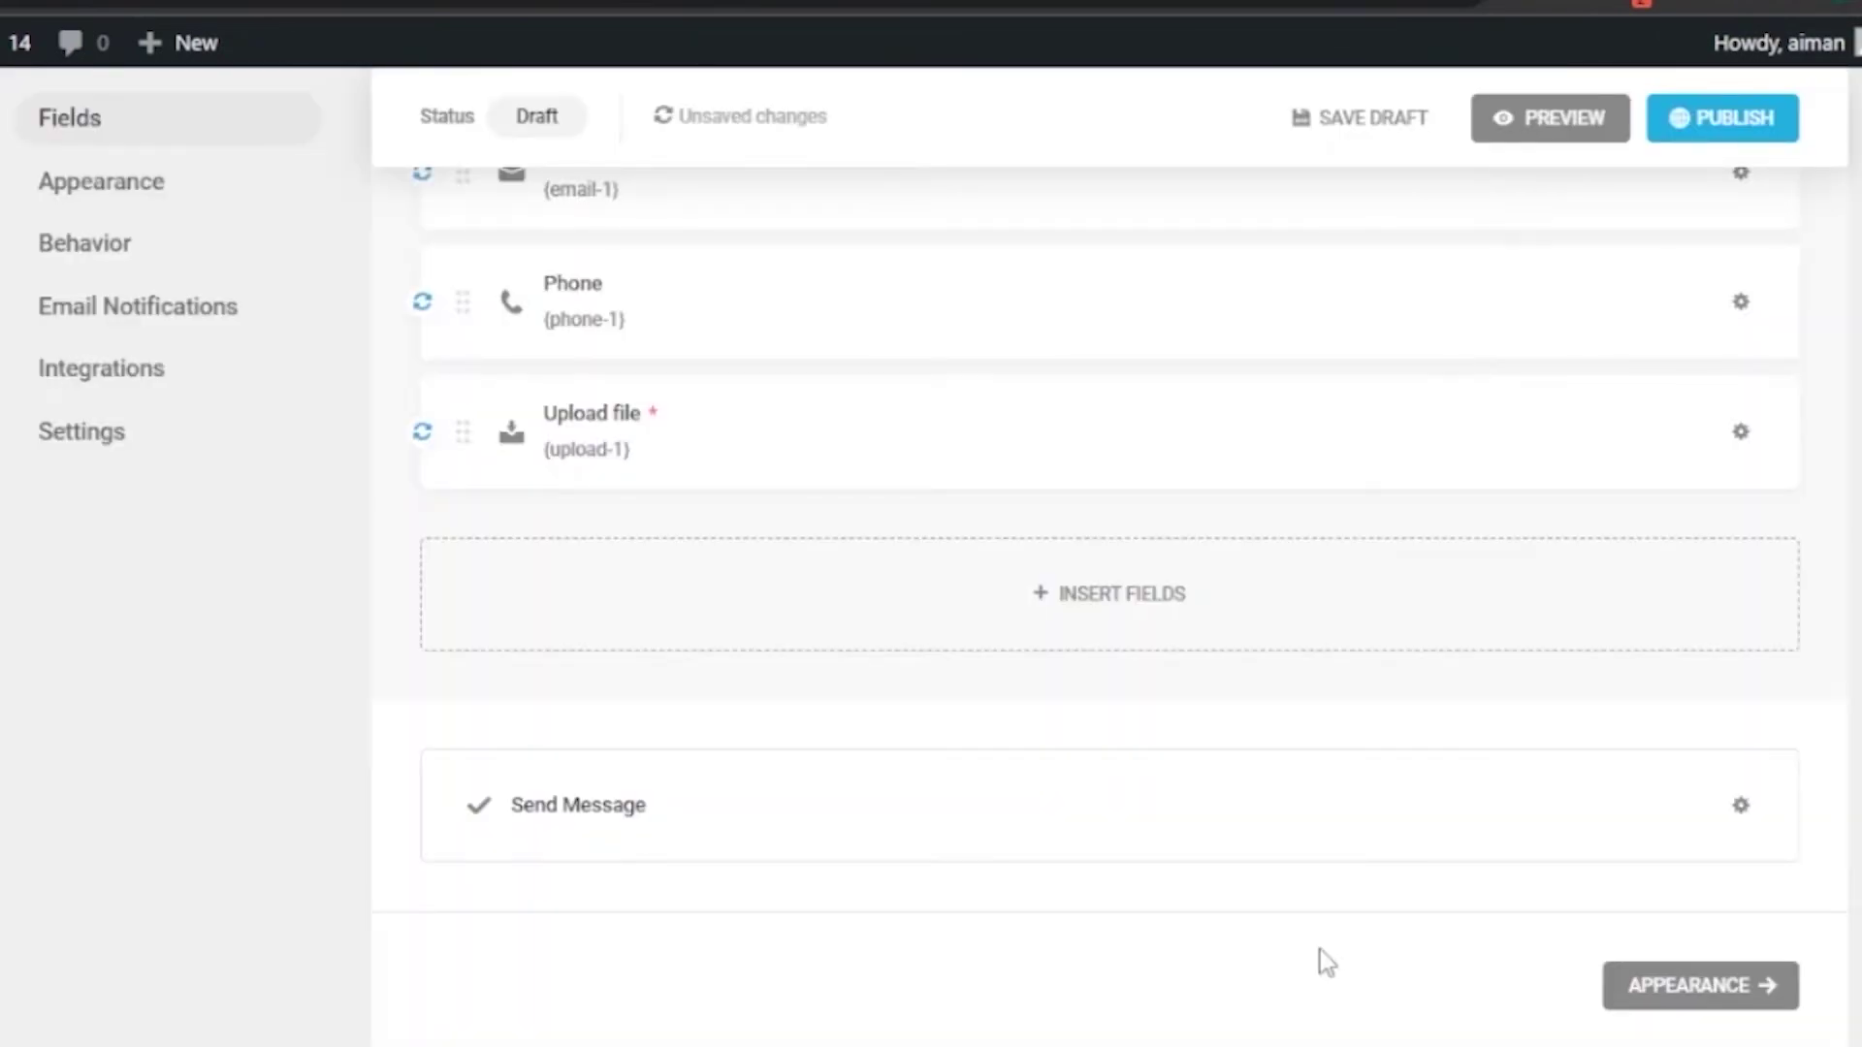